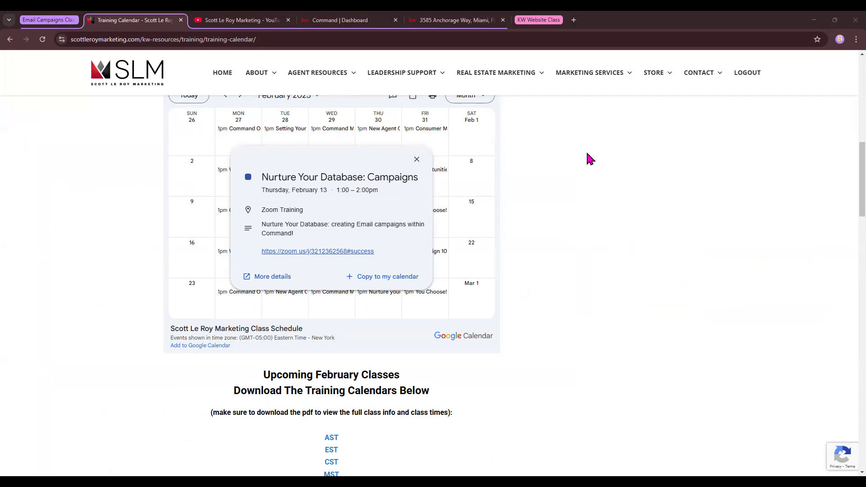
Step: Switch from the Training Calendar tab to the KW Command dashboard tab
click(330, 19)
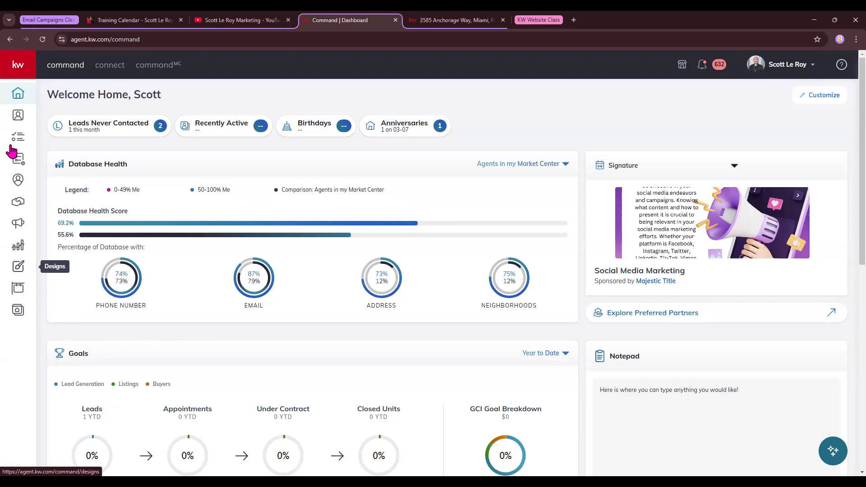
Step: Toggle the sidebar labels, visit Designs, then return to the dashboard and open the account menu
click(17, 72)
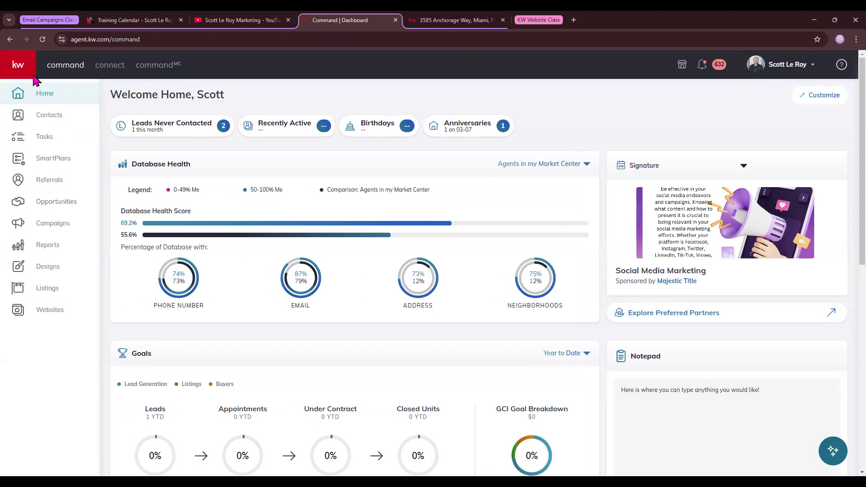
click(22, 225)
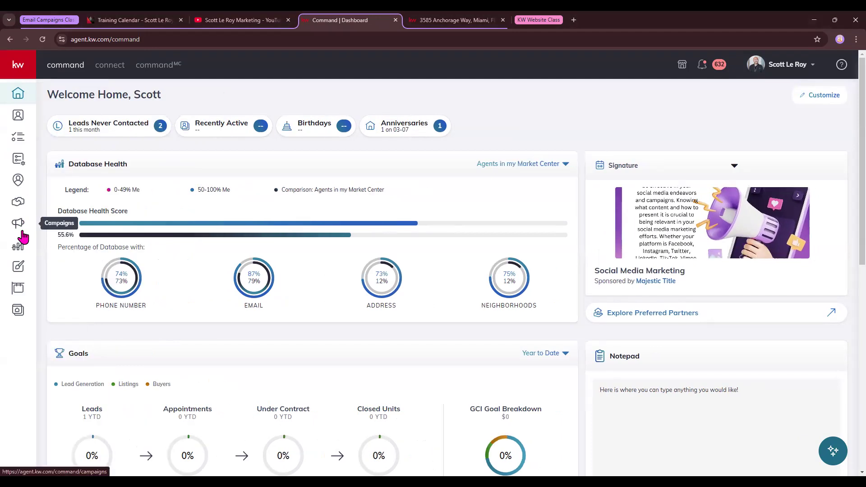
click(18, 271)
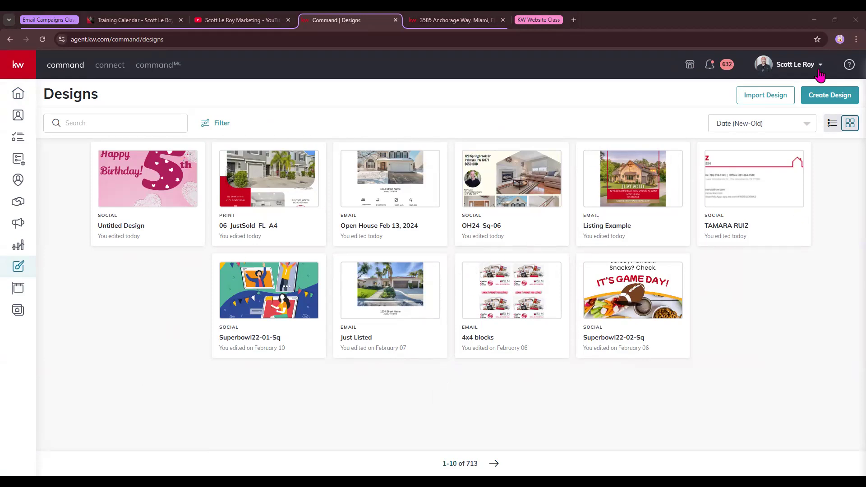
click(18, 94)
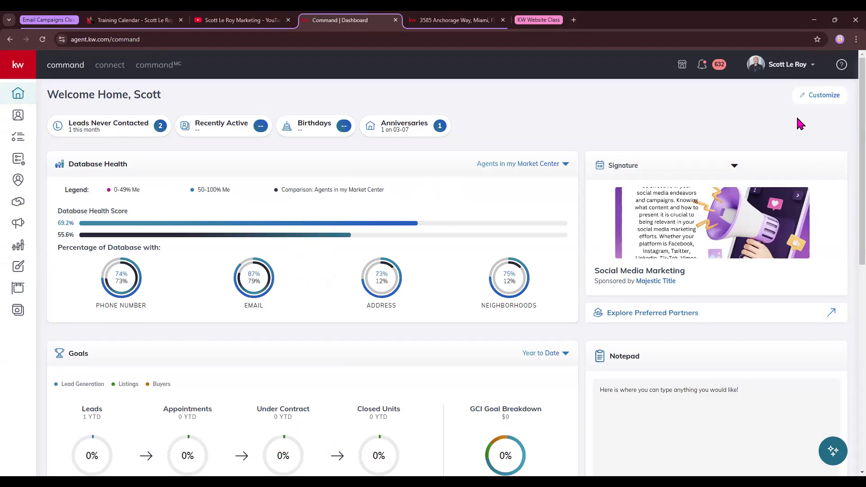
click(813, 64)
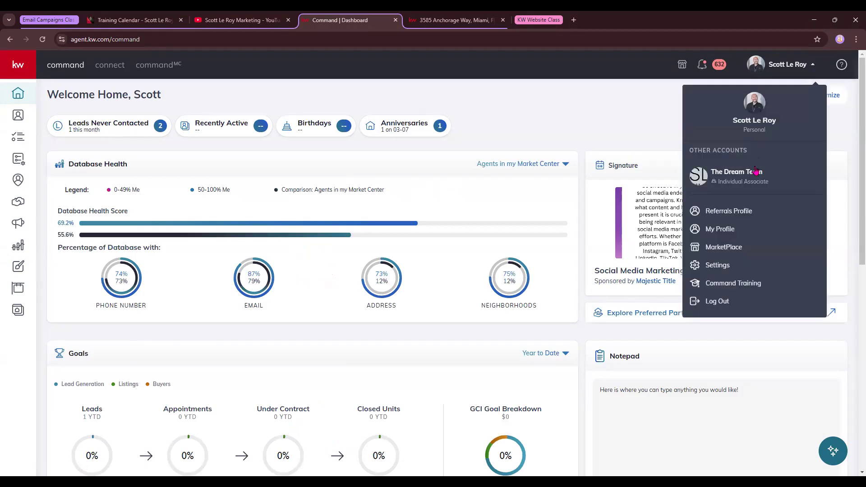
Step: Go to Settings, then Connect Settings, then Marketing Profile from the account menu
click(720, 266)
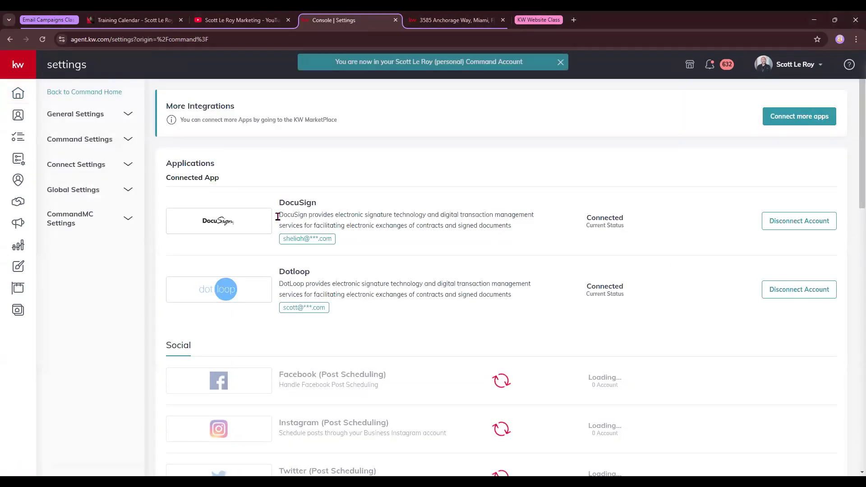
click(88, 166)
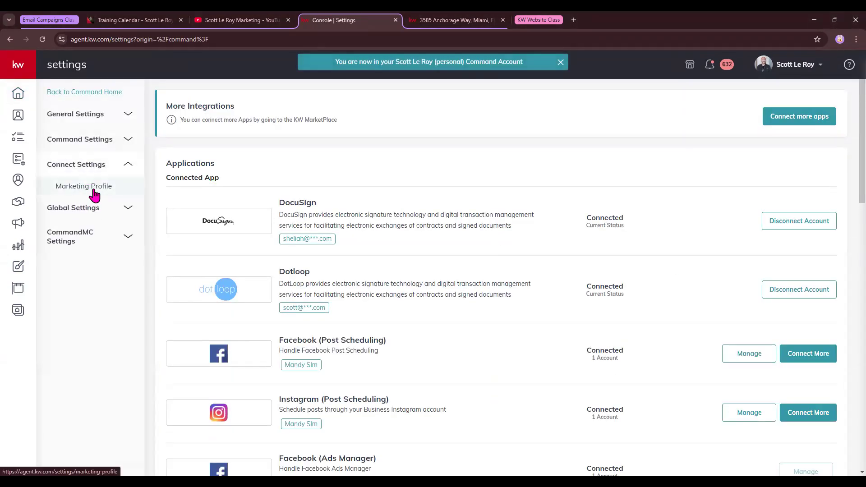
click(91, 189)
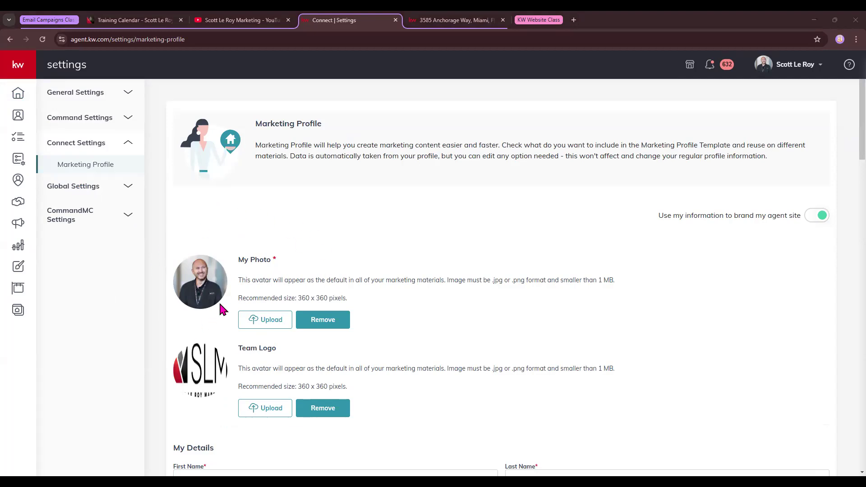
Step: Highlight the recommended 360 x 360 photo size and the Team Logo heading
drag(279, 298, 351, 305)
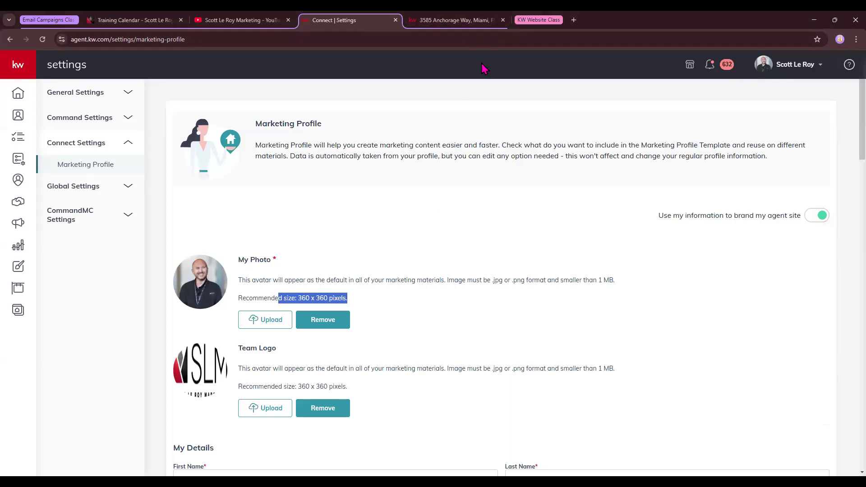
click(736, 242)
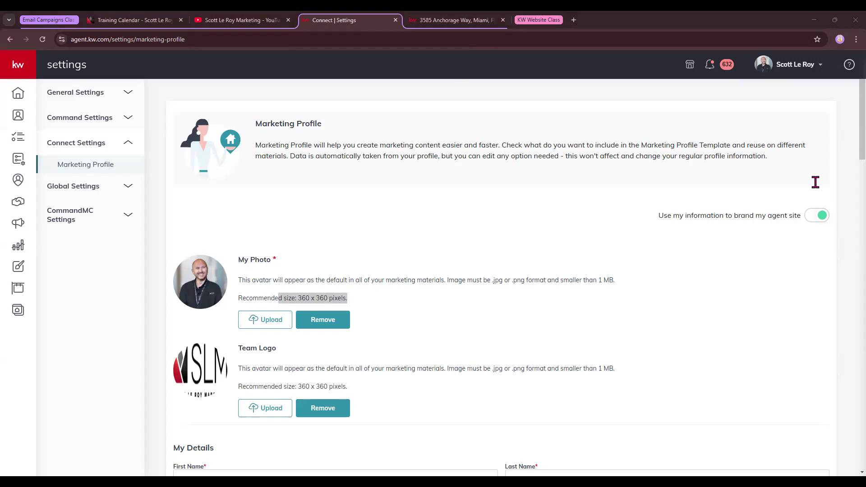
scroll(361, 271, down, 2)
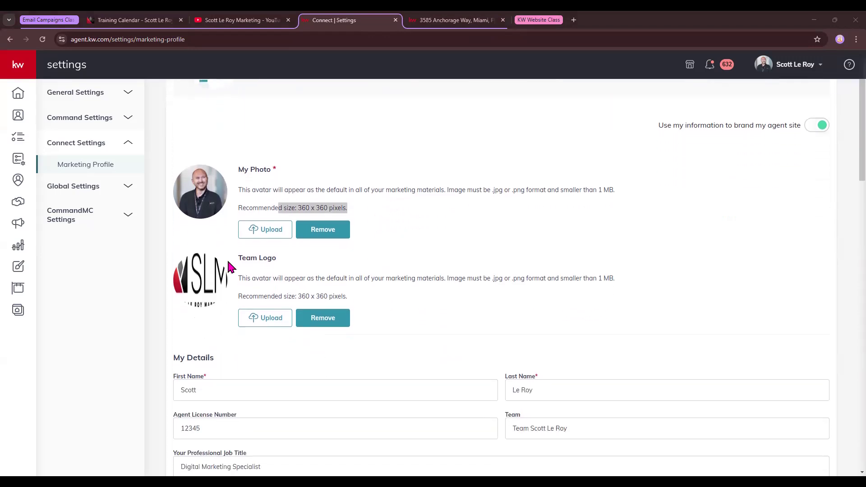
triple_click(282, 261)
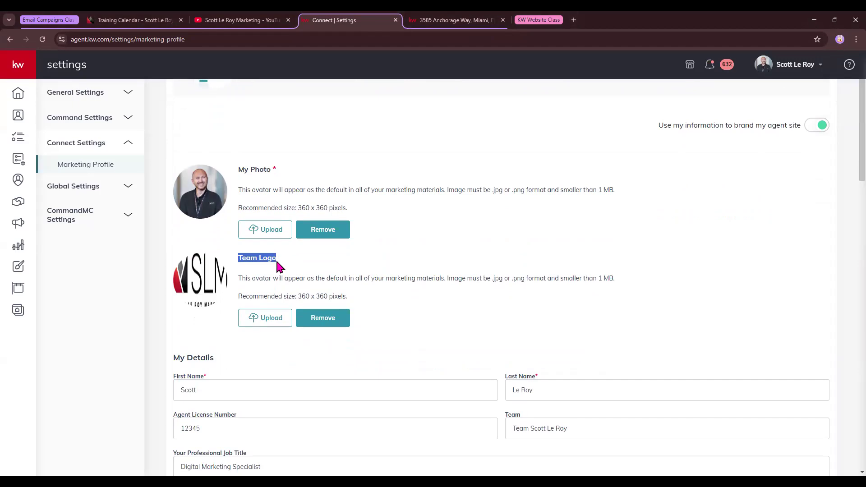
Step: Save the team logo image as slm-logo.png, then remove it from the profile
right_click(202, 290)
click(239, 316)
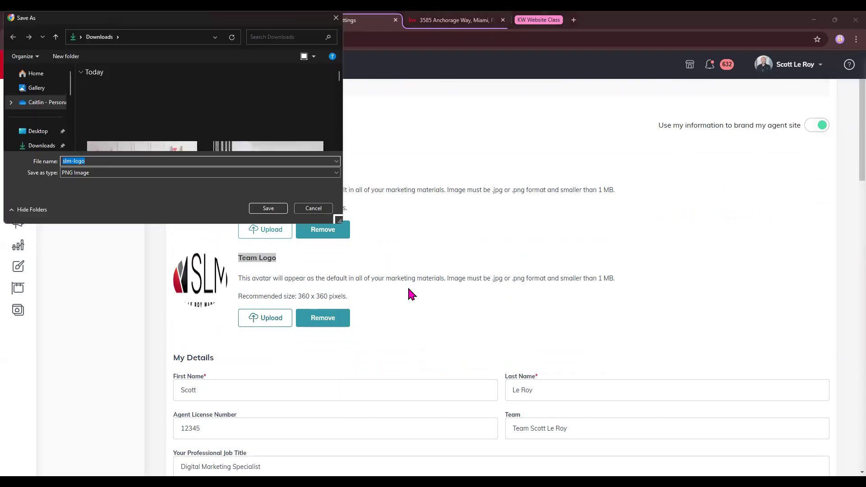
key(Return)
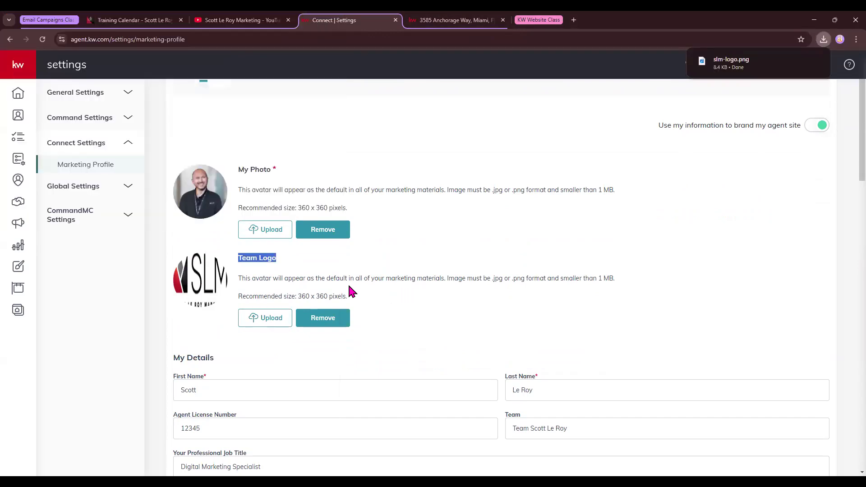
click(323, 318)
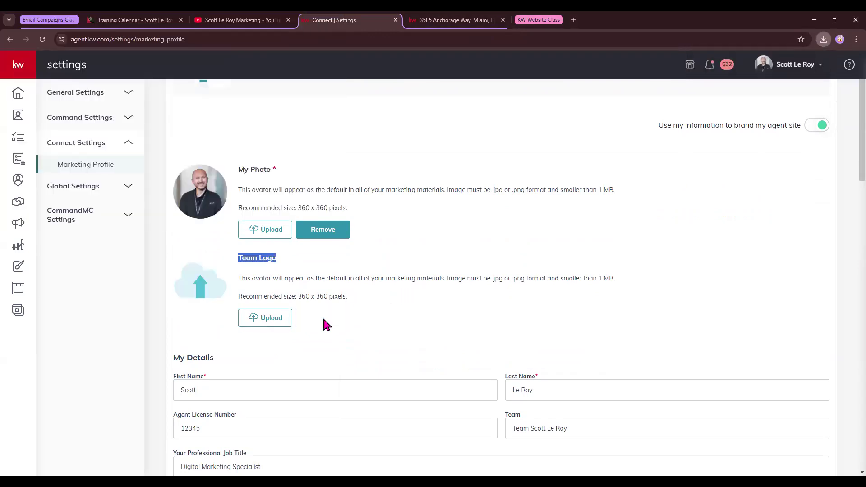
click(213, 241)
scroll(351, 302, down, 1)
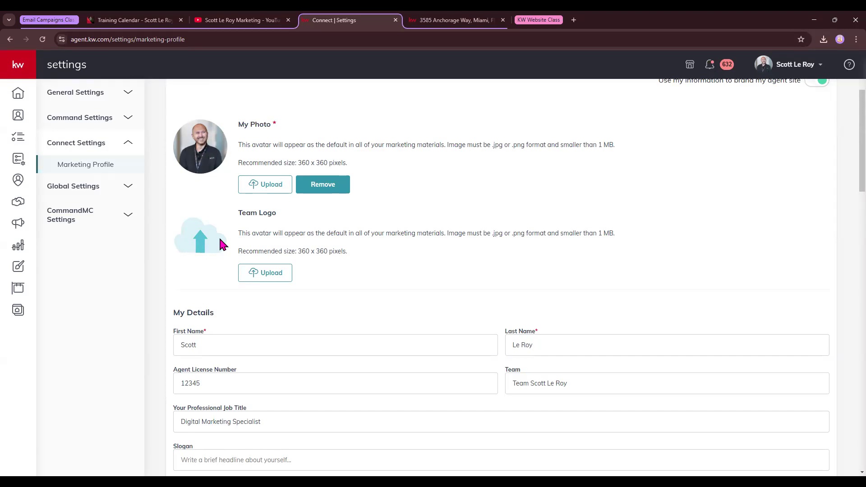
scroll(237, 240, down, 3)
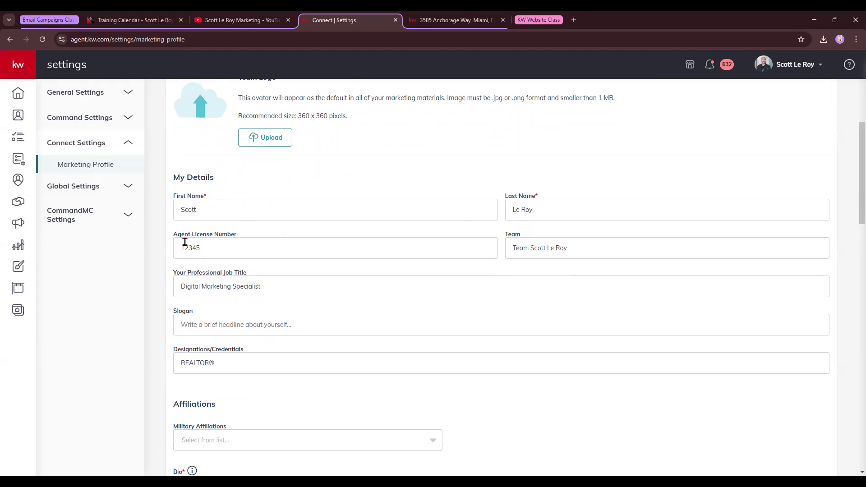
drag(174, 234, 244, 239)
scroll(243, 239, down, 1)
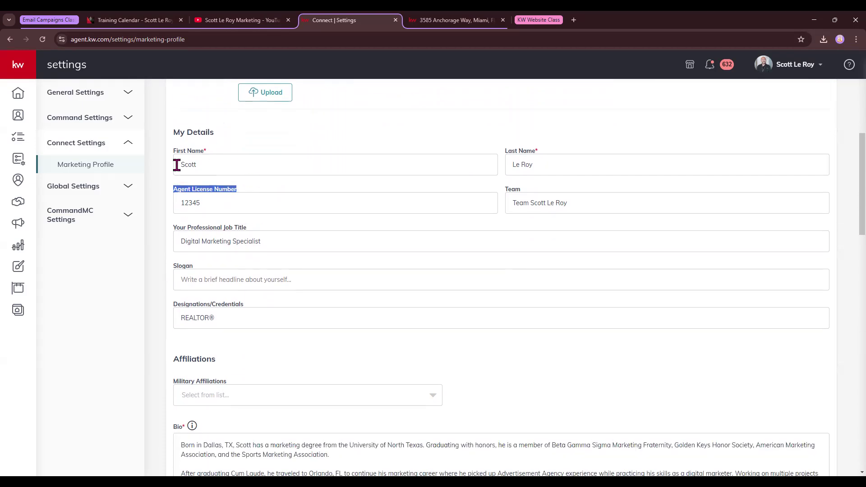
drag(175, 228, 261, 226)
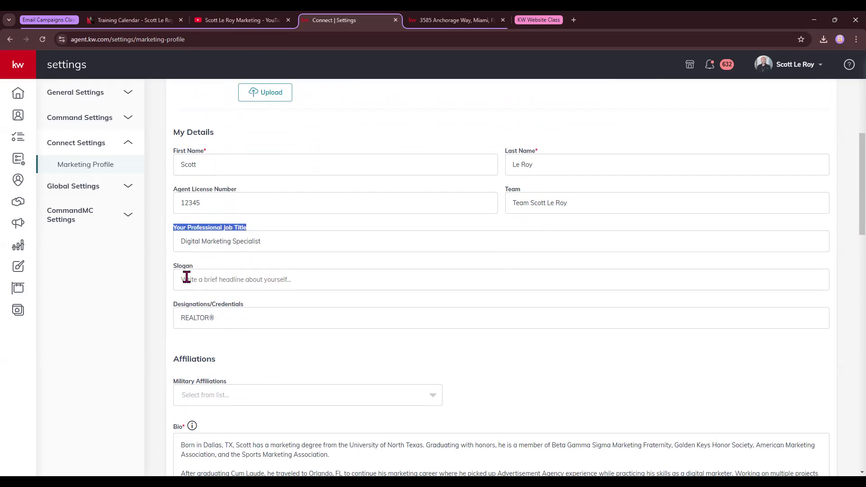
drag(178, 305, 251, 306)
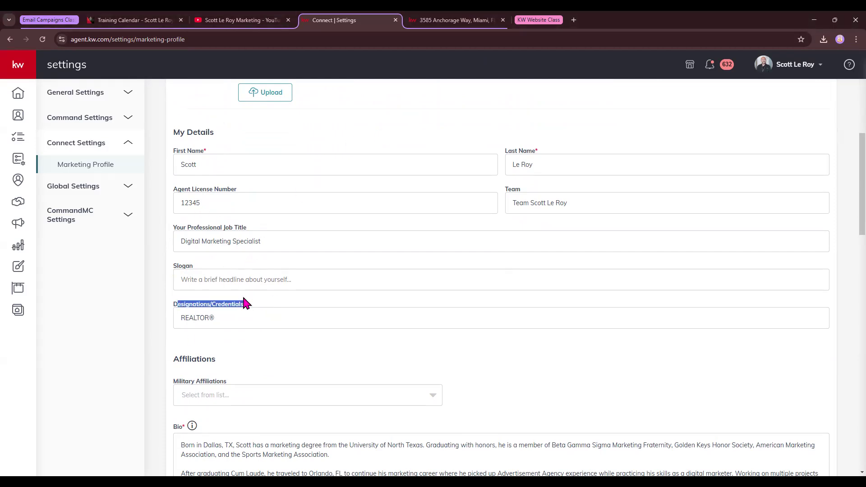
scroll(246, 303, down, 1)
click(181, 235)
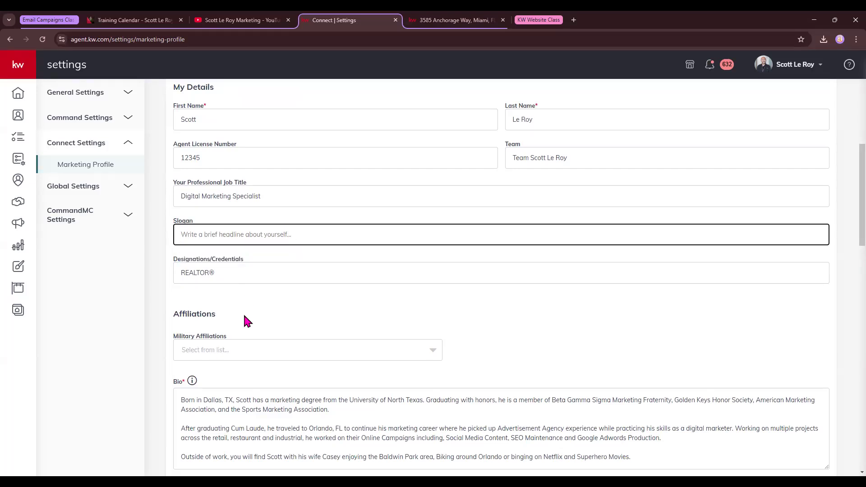
scroll(244, 314, down, 2)
scroll(240, 302, down, 2)
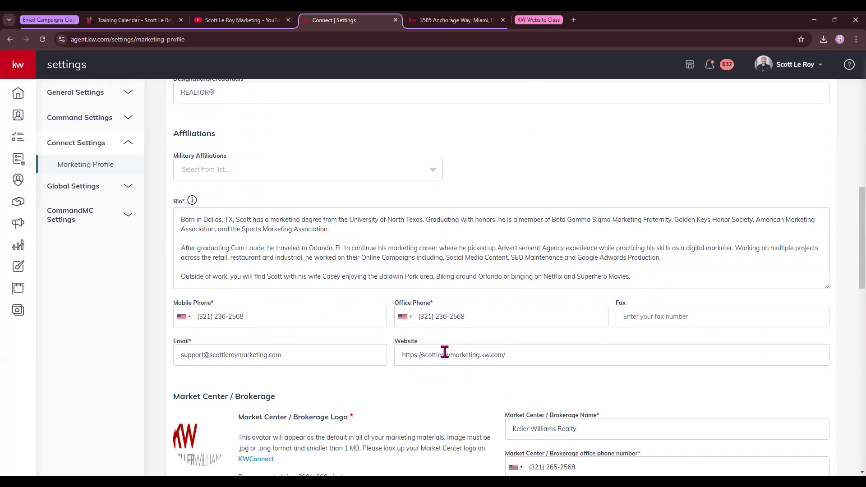
drag(399, 353, 533, 357)
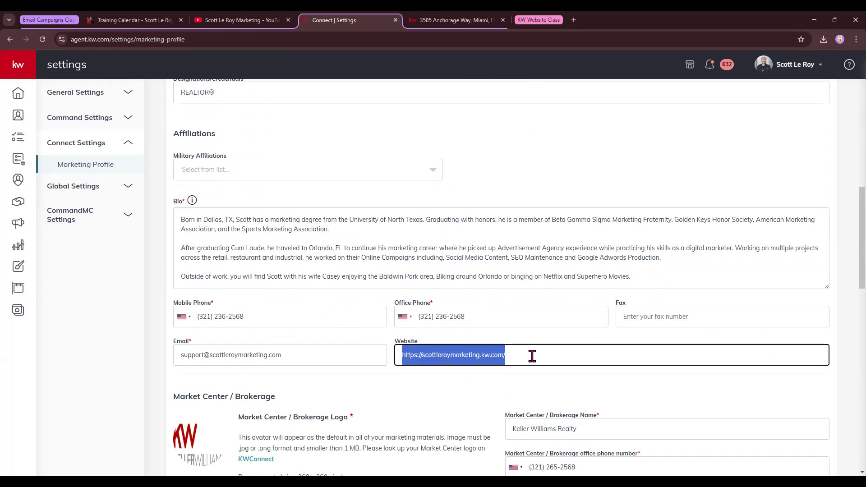
click(481, 356)
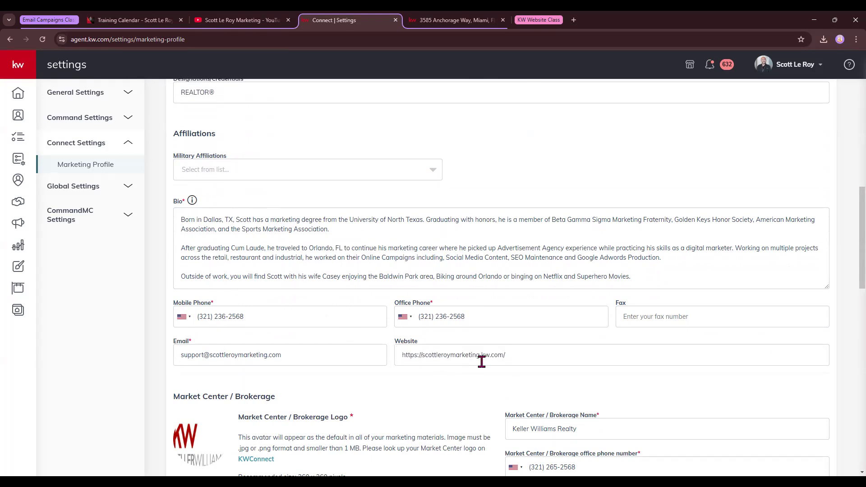
shift+click(512, 355)
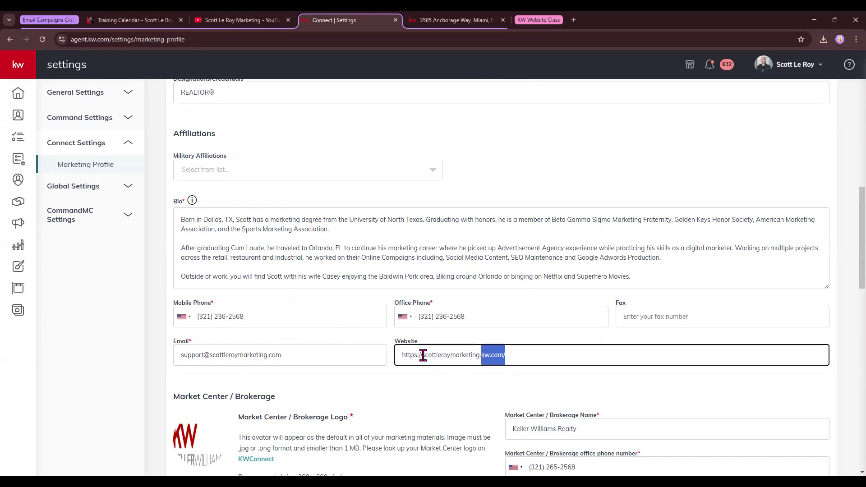
click(544, 354)
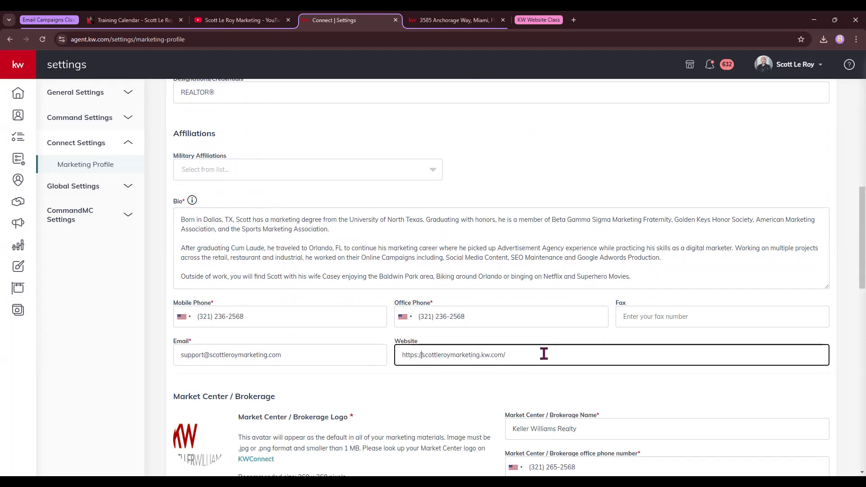
scroll(311, 311, down, 5)
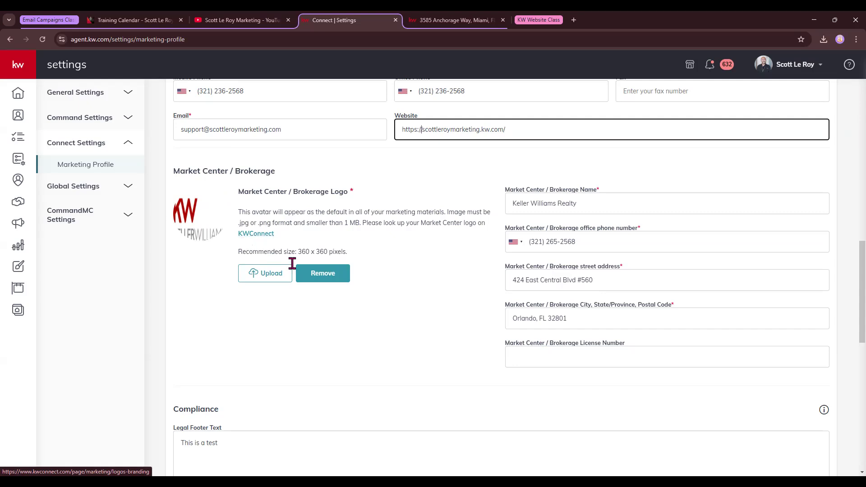
Step: Scroll down to the legal footer images, social links and Google Analytics ID field
scroll(318, 265, down, 5)
scroll(319, 268, down, 2)
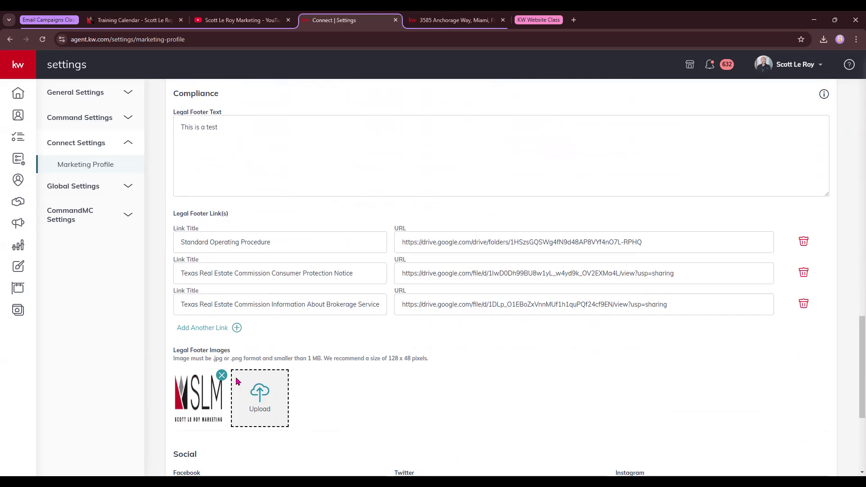
scroll(354, 346, down, 2)
scroll(247, 342, down, 3)
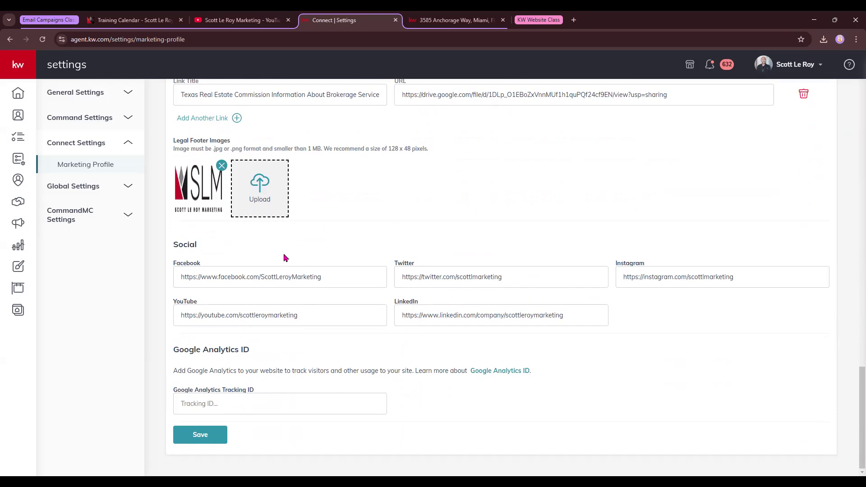
Step: Select the full LinkedIn and Twitter URLs in the social media link fields
click(578, 315)
key(ctrl+a)
click(527, 277)
key(ctrl+a)
click(392, 253)
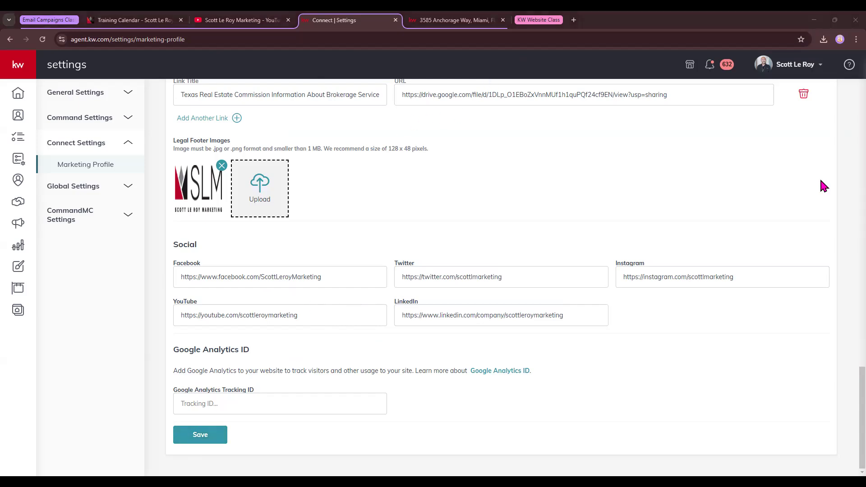
Step: Return to the dashboard, open the Designs library, and start creating a new design
click(17, 96)
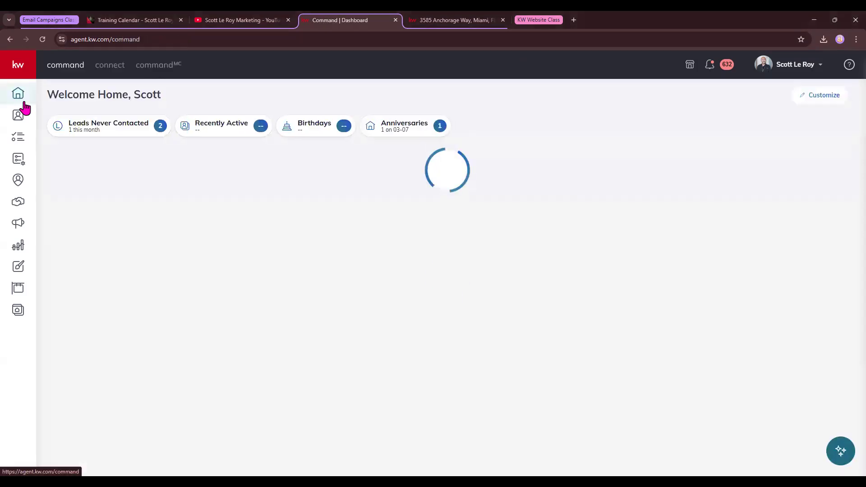
click(19, 270)
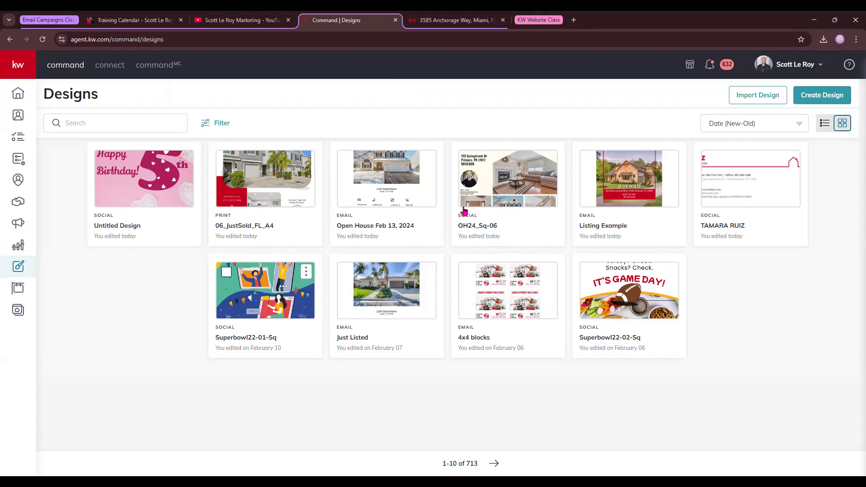
click(822, 97)
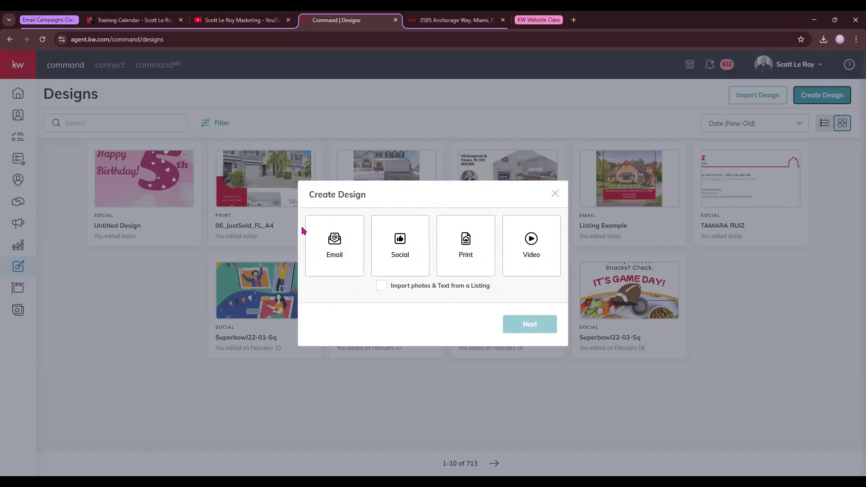
Step: Choose Email as the design type and continue to the email Template Library
click(329, 249)
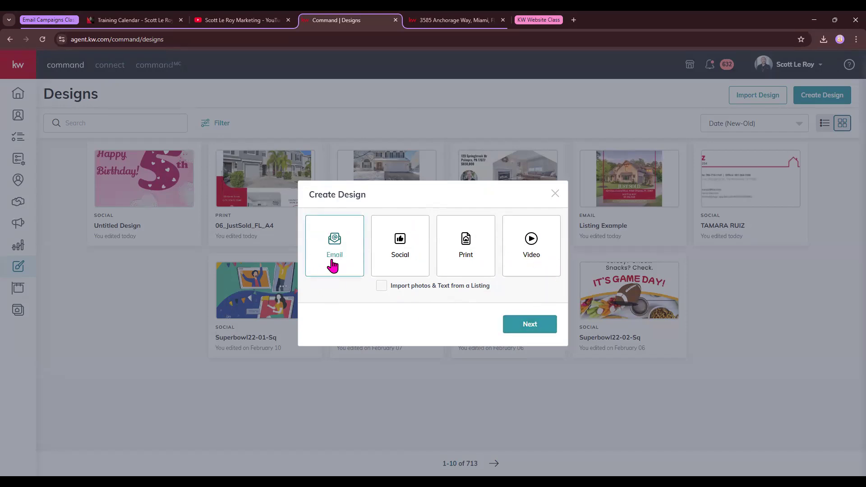
click(531, 325)
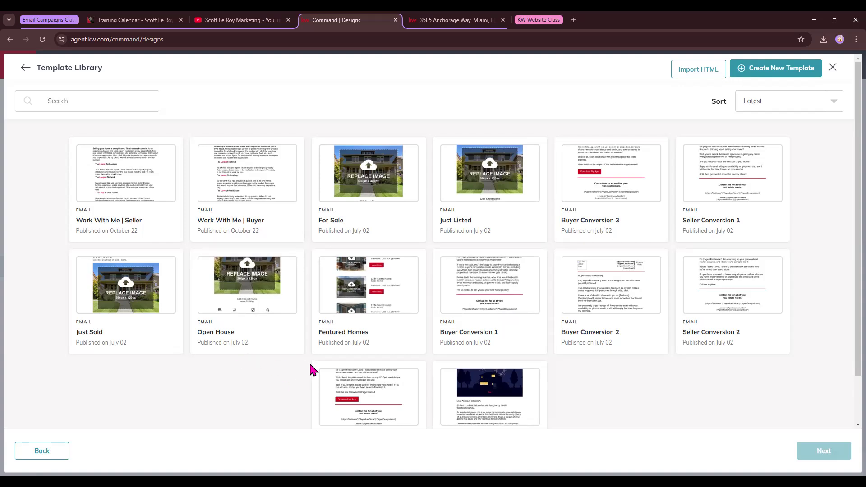
Step: Browse the email templates, then start a blank email with Create New Template
scroll(328, 352, down, 1)
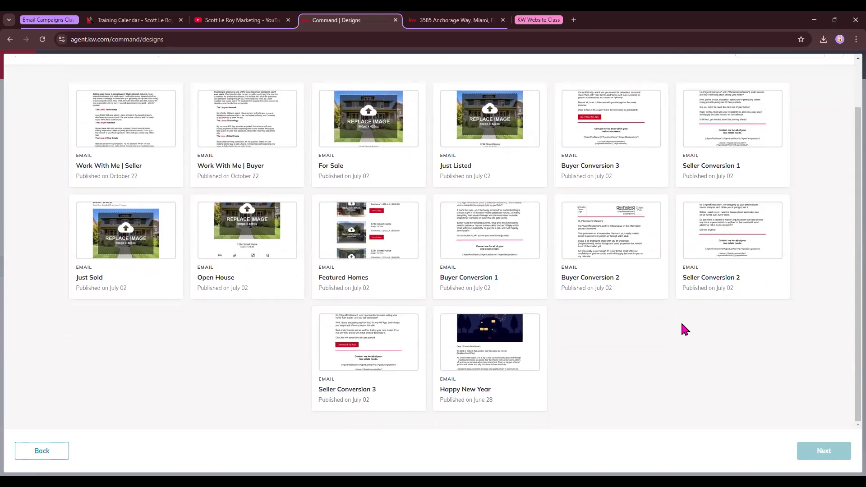
scroll(311, 250, up, 2)
scroll(315, 271, down, 2)
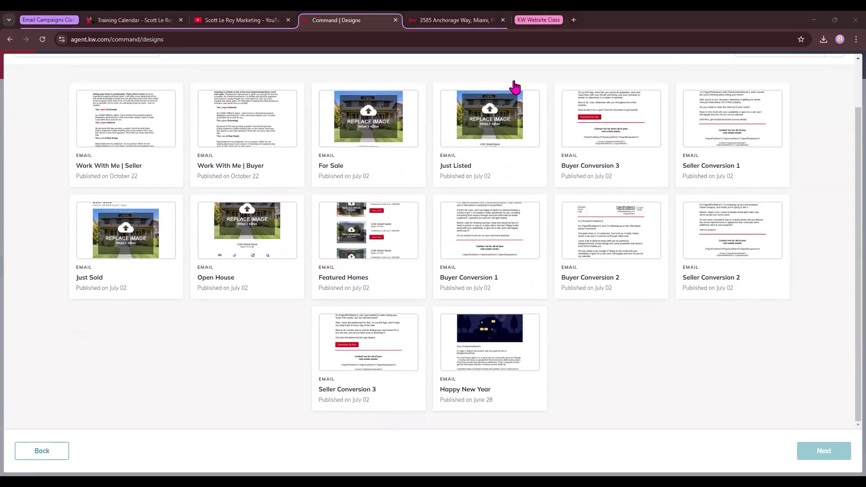
scroll(593, 232, up, 2)
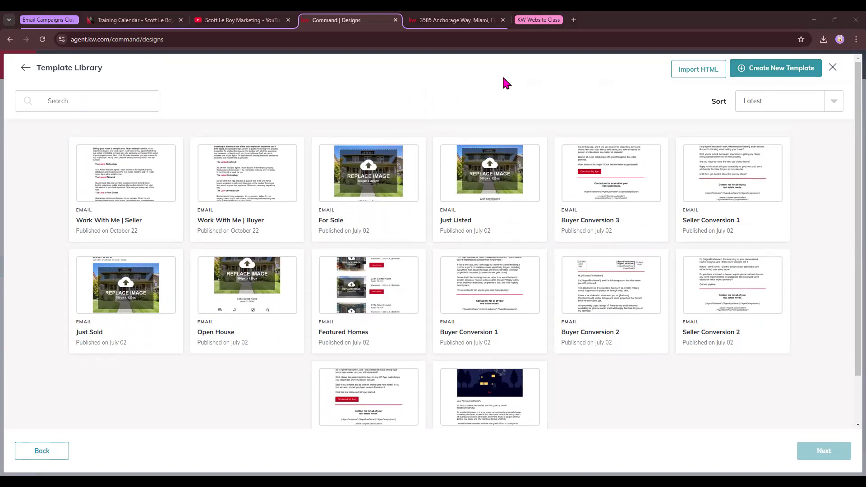
click(792, 72)
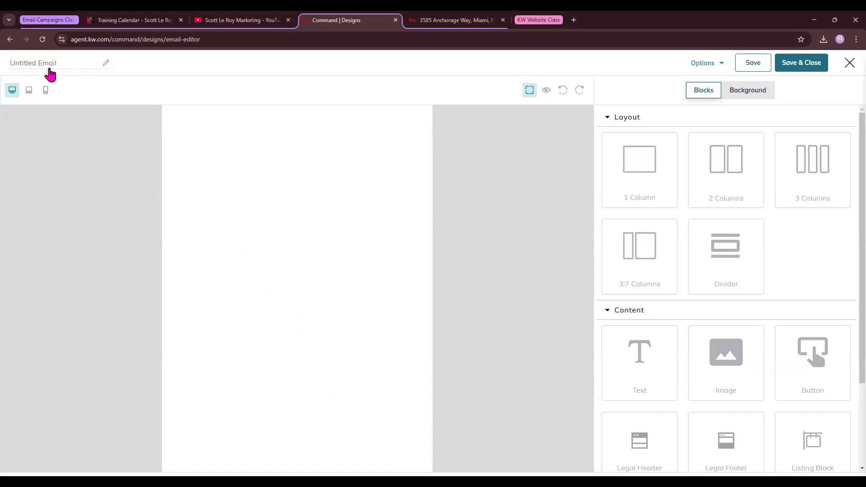
Step: Rename the Untitled Email to 'class 2/13'
click(34, 67)
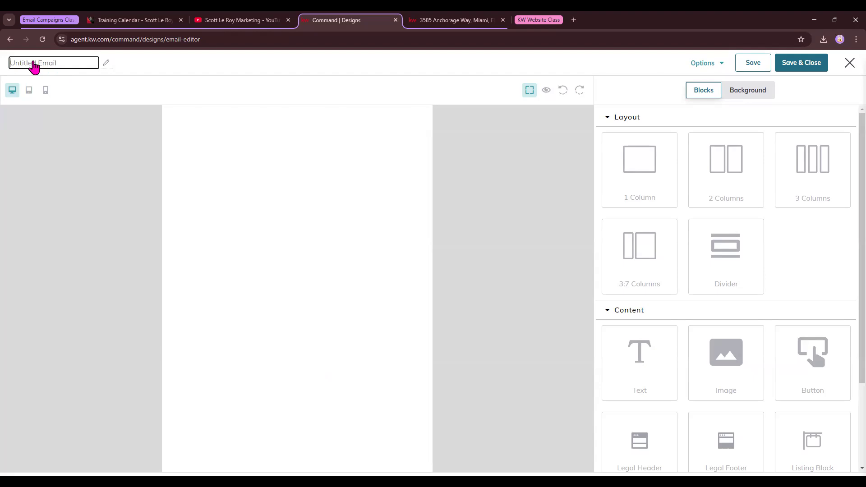
text(class 2/13)
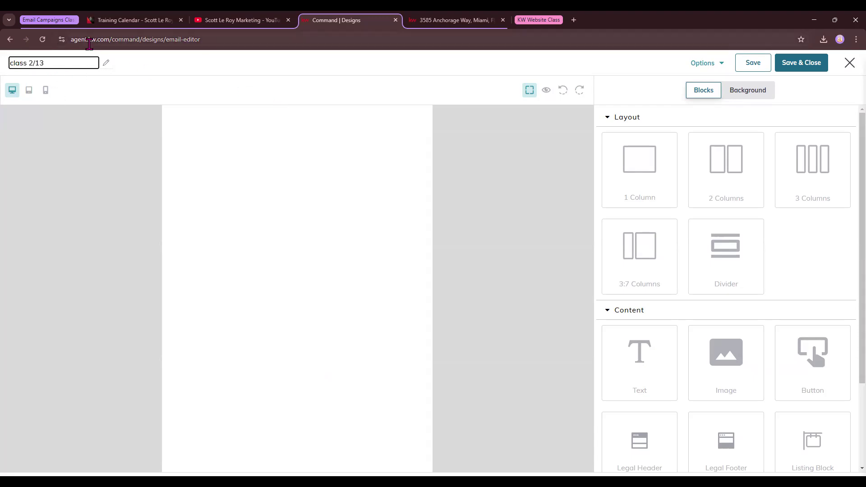
click(151, 68)
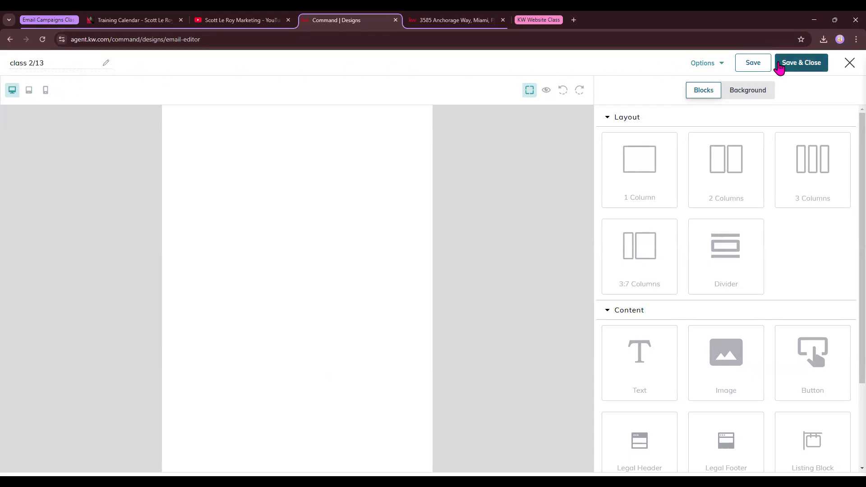
Step: Glance at the Options list, cycle tablet and mobile previews, then turn on component outlines
click(721, 68)
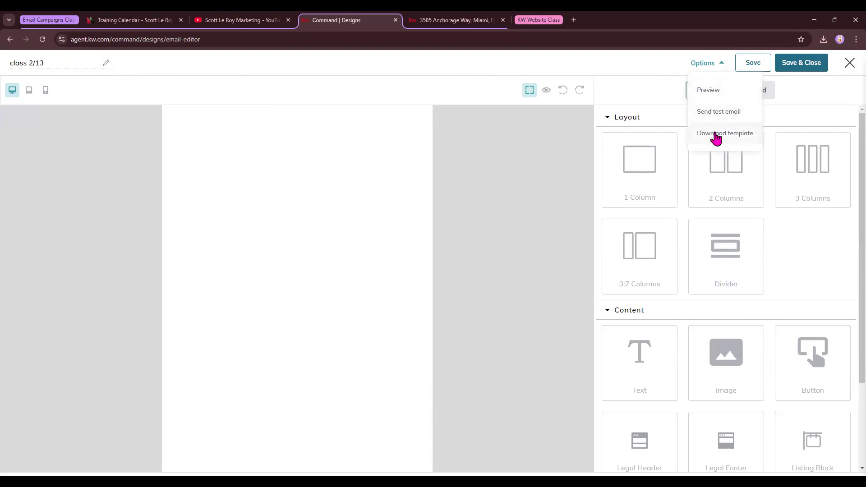
click(654, 67)
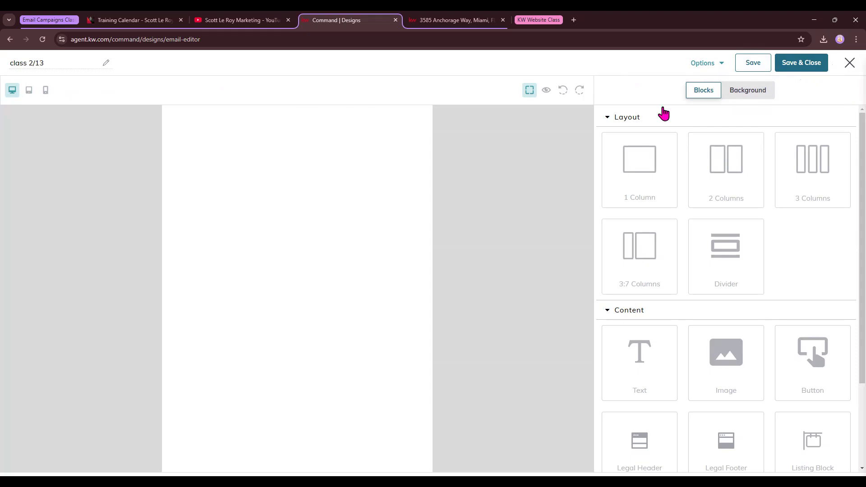
click(28, 96)
click(45, 91)
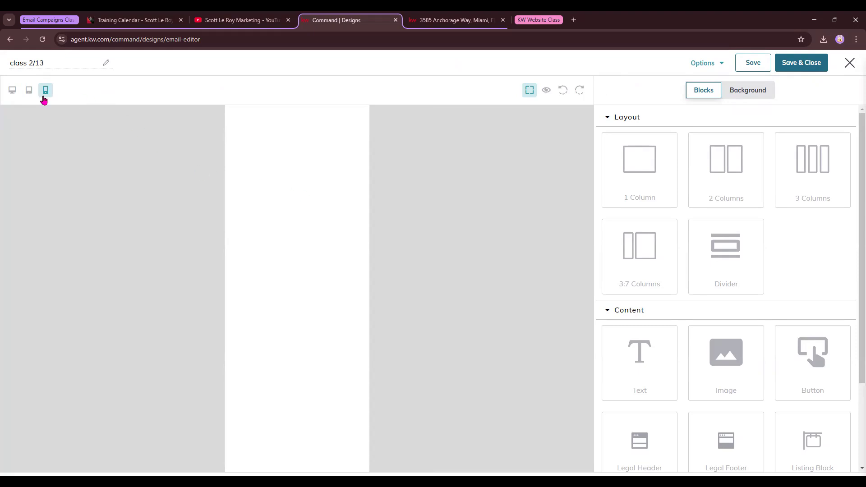
click(29, 90)
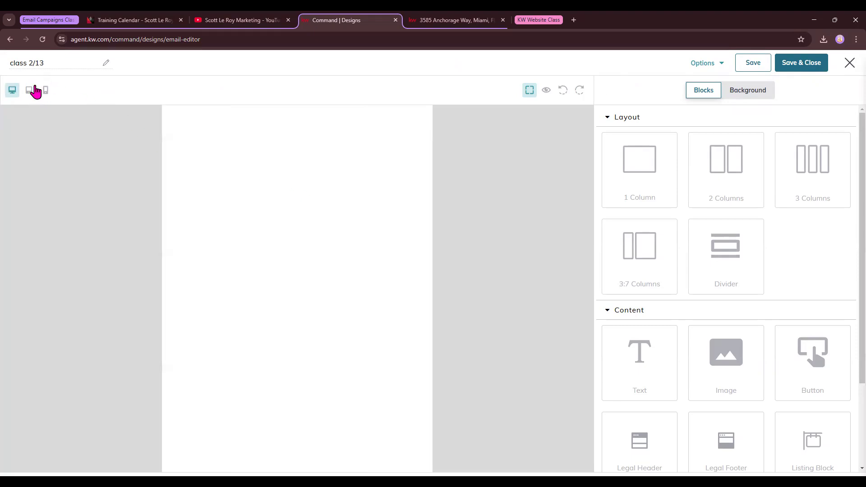
click(45, 91)
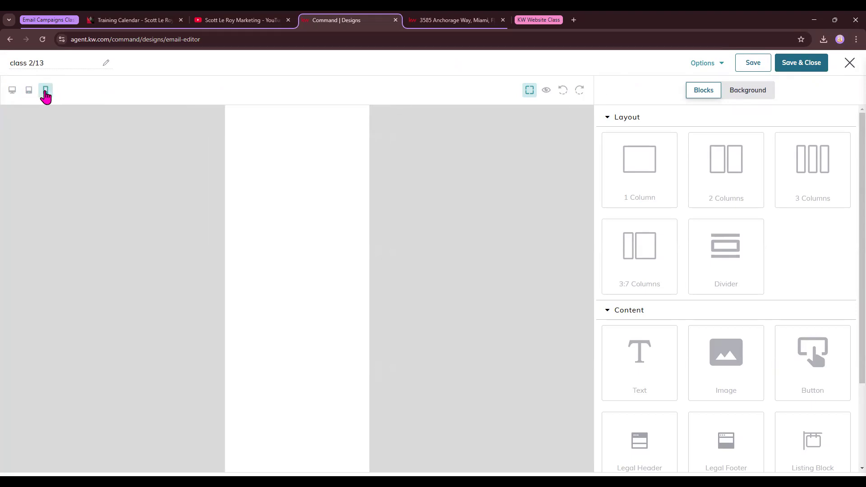
click(29, 91)
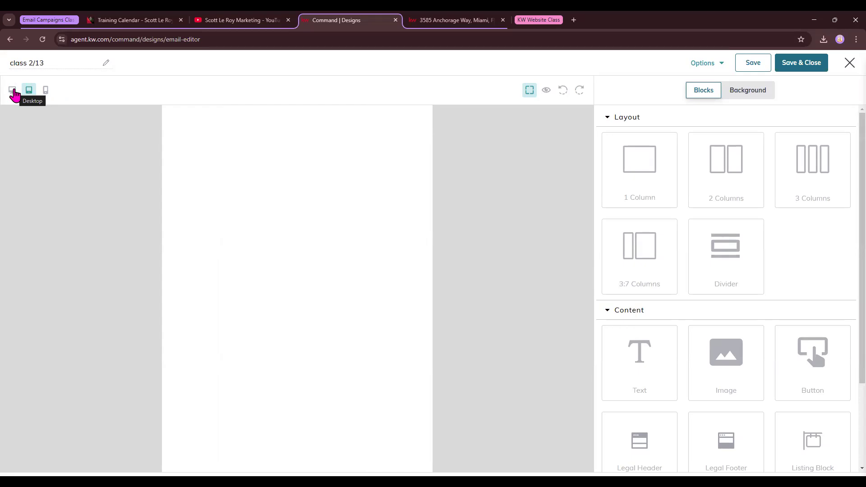
click(529, 92)
scroll(653, 286, down, 1)
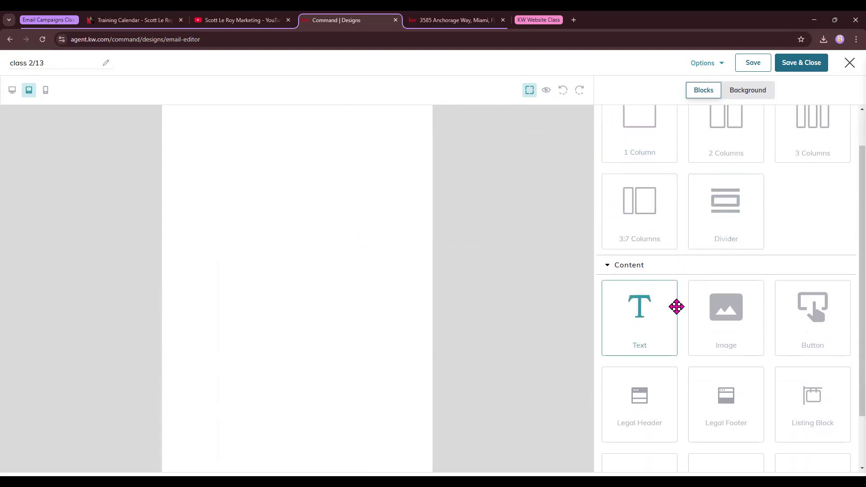
scroll(676, 321, down, 1)
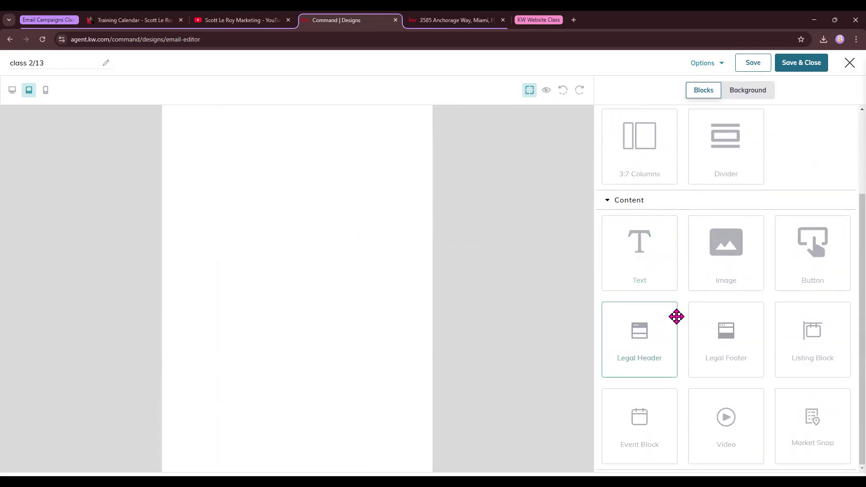
scroll(677, 317, up, 2)
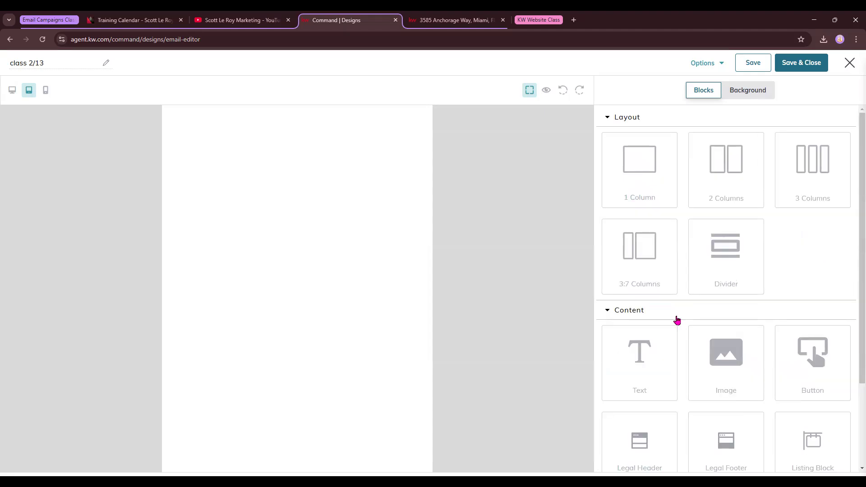
Step: Add one-column, two-column, three-column and 3:7 rows to the email, plus a divider
drag(657, 178, 307, 168)
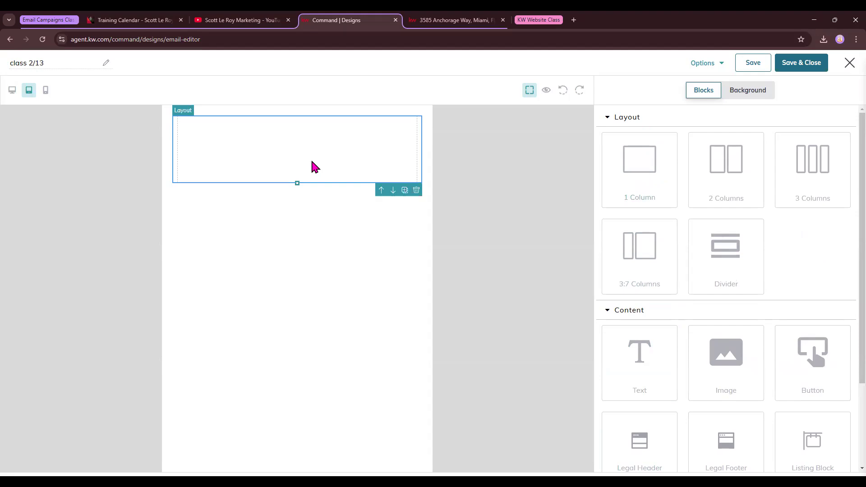
drag(632, 158, 289, 154)
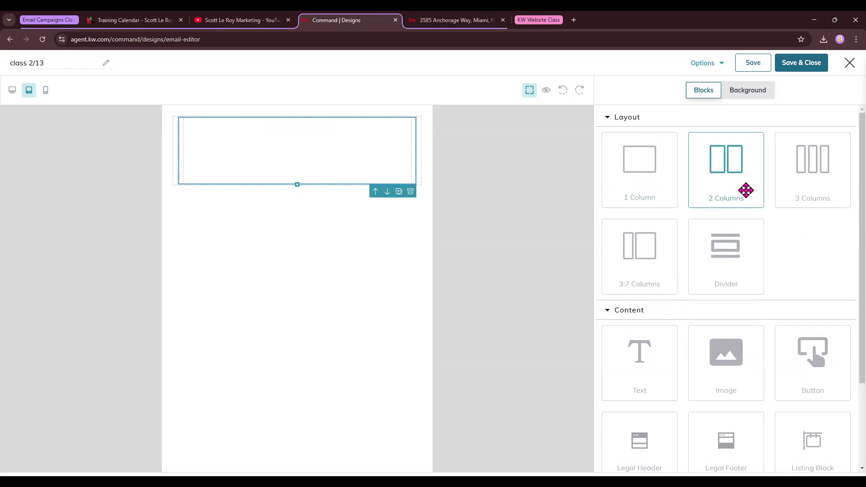
drag(732, 176, 296, 238)
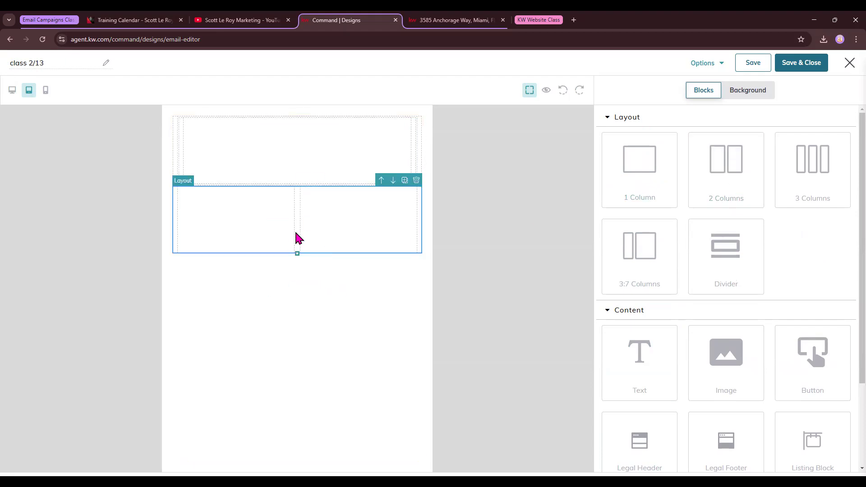
drag(829, 163, 297, 189)
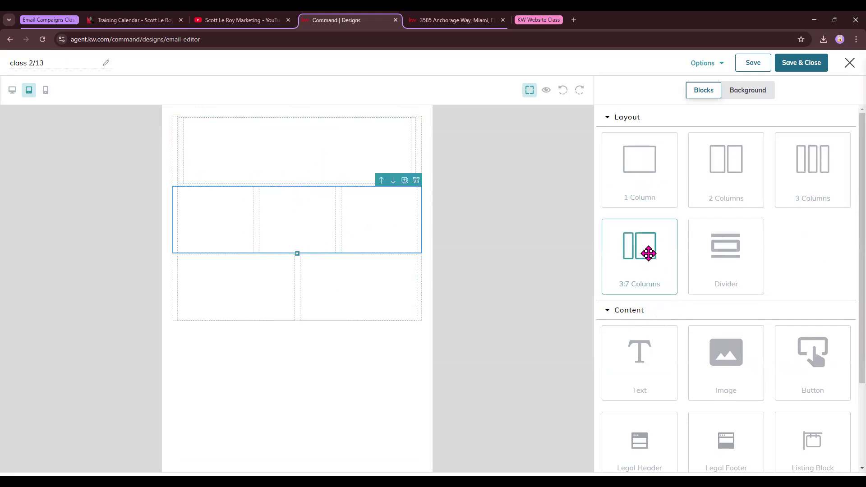
drag(648, 253, 339, 354)
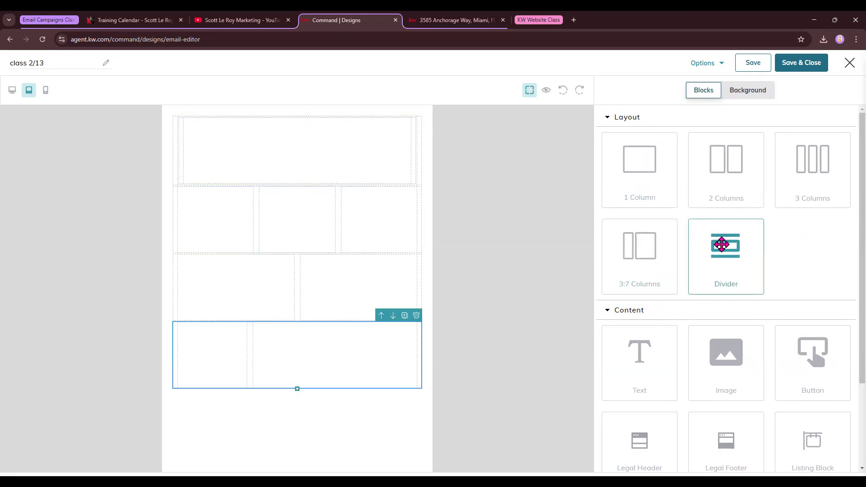
drag(722, 244, 245, 201)
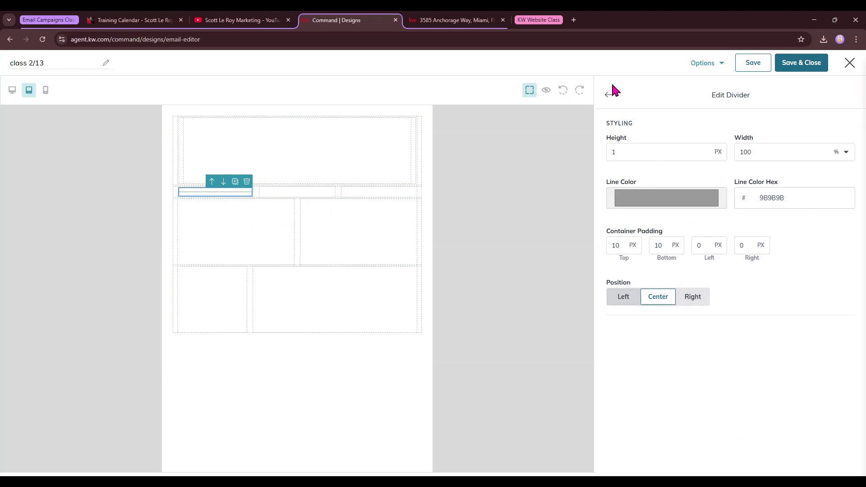
Step: Place another divider, then select and delete the misplaced small divider
click(606, 101)
drag(709, 257, 257, 191)
click(367, 262)
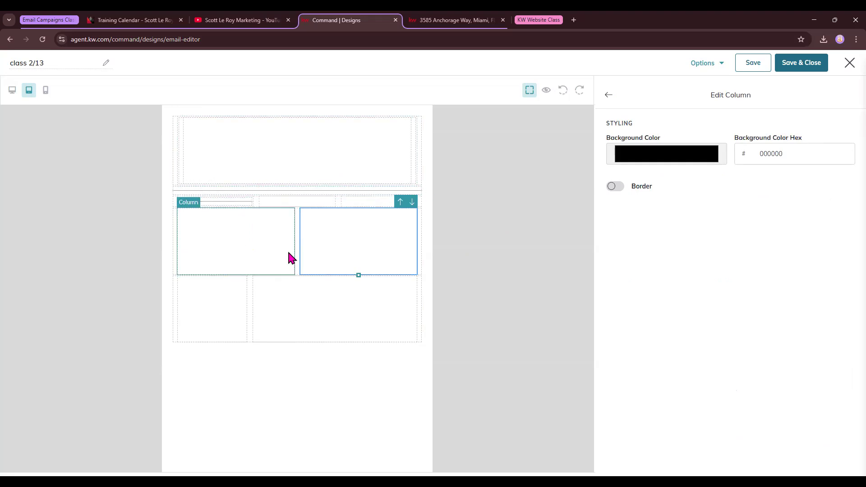
click(238, 204)
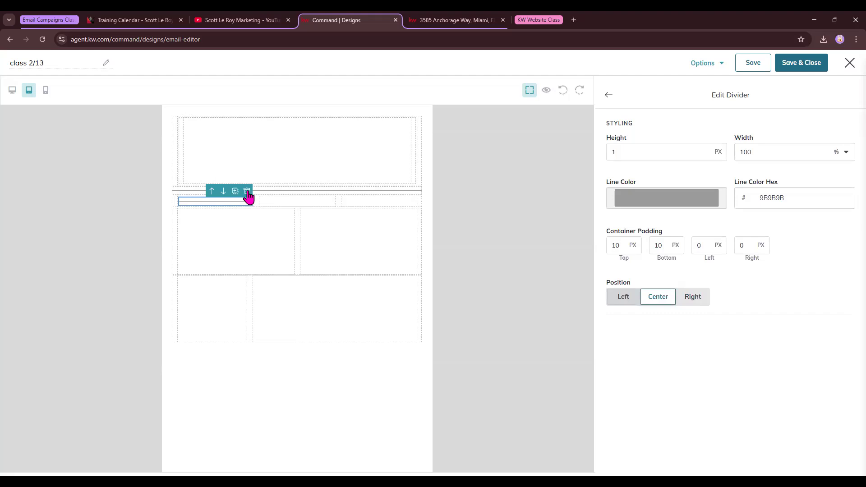
click(248, 193)
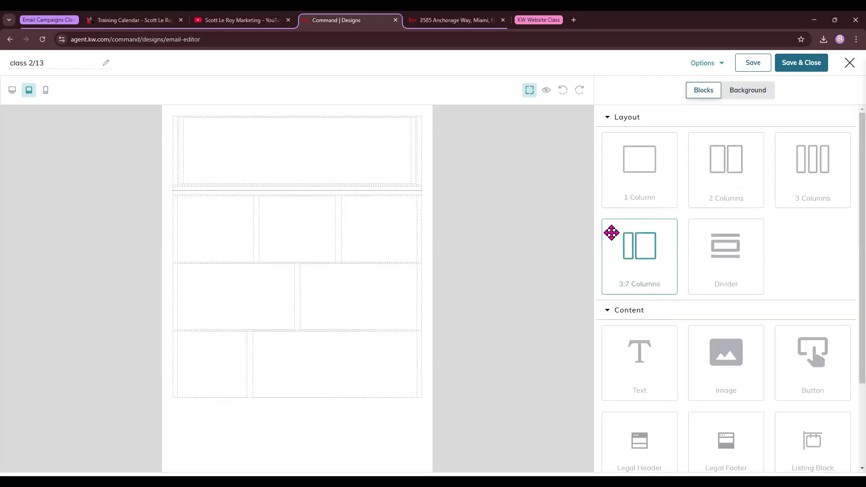
Step: Inspect the individual columns of the layout rows, then return to the Blocks list
click(233, 244)
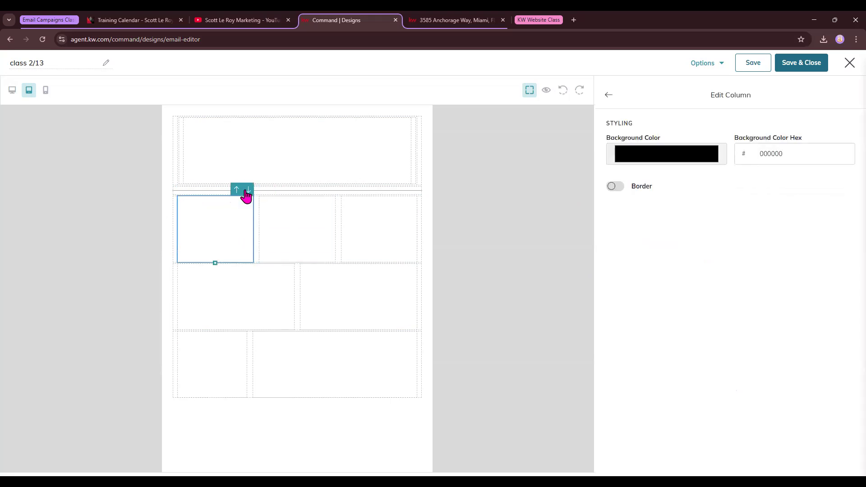
click(292, 210)
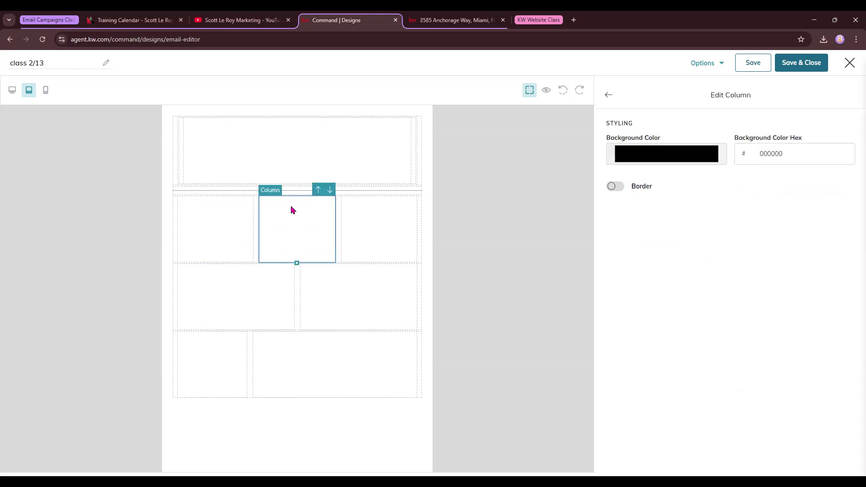
click(393, 207)
click(346, 322)
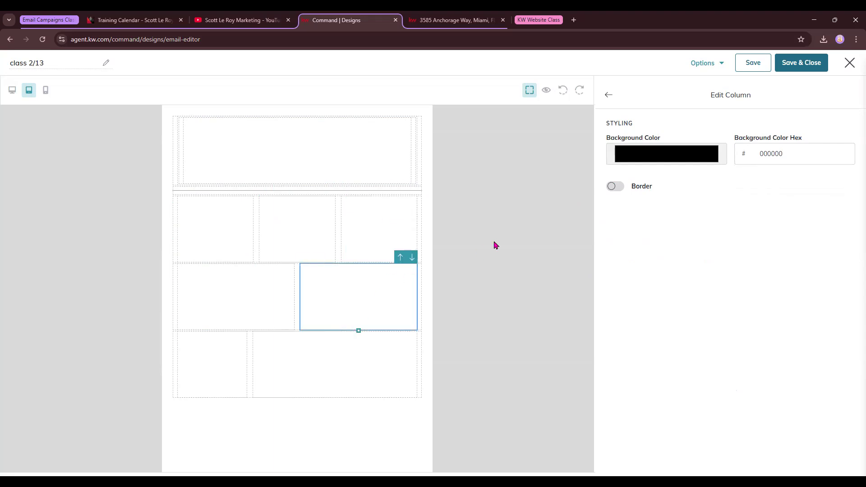
click(325, 244)
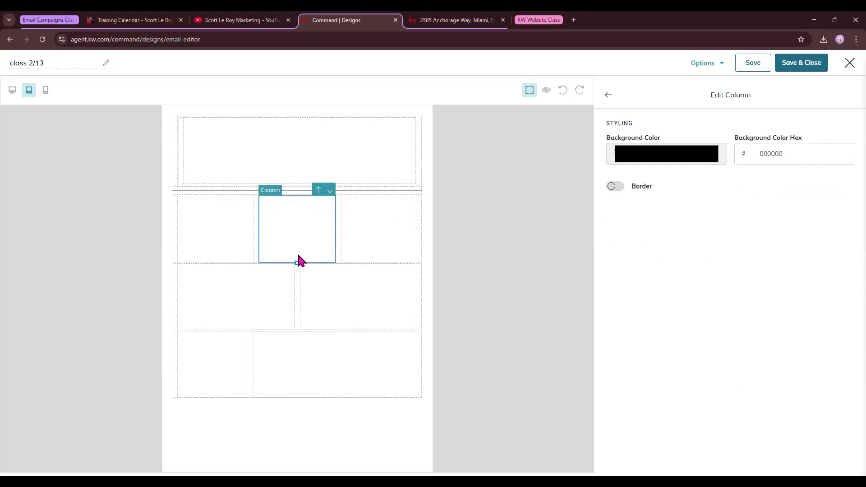
click(379, 230)
click(609, 95)
click(378, 234)
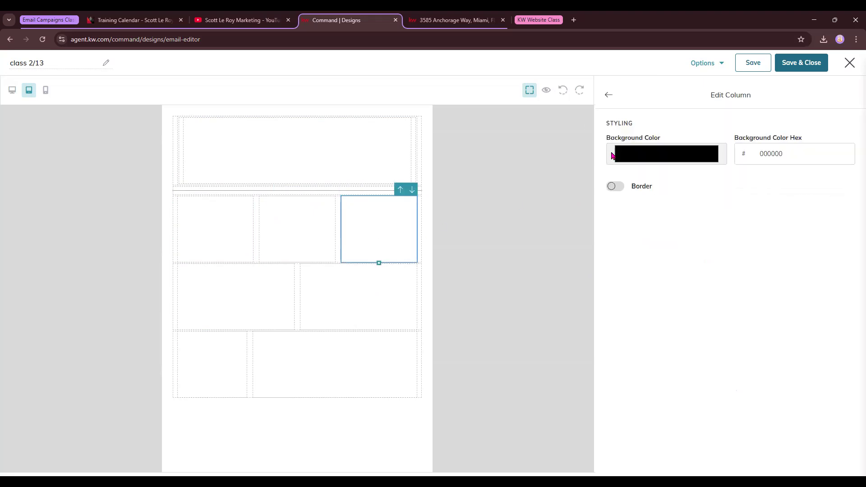
click(609, 96)
Step: Undo the recent column layout changes one after another
click(564, 96)
click(564, 94)
click(564, 94)
click(564, 94)
click(564, 94)
click(564, 94)
click(564, 93)
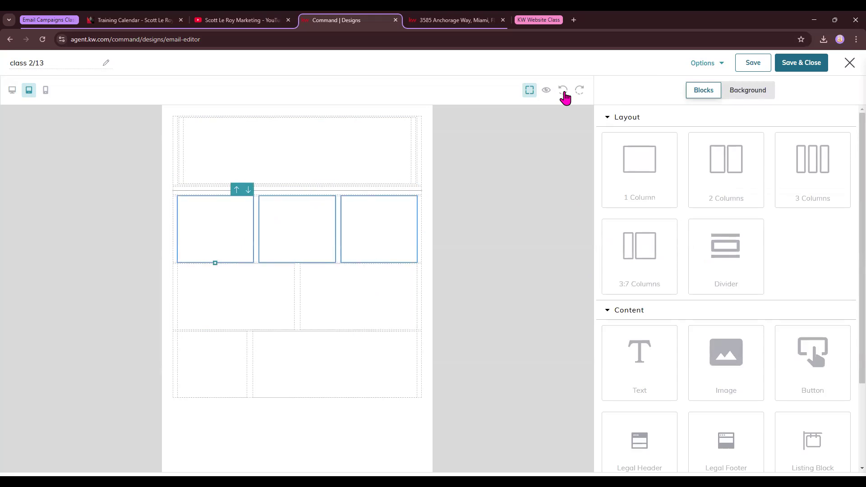
click(564, 94)
Step: Keep undoing to remove the 3:7 bottom row and the three-column row
click(564, 94)
click(564, 93)
click(564, 94)
click(564, 94)
click(564, 93)
click(564, 94)
click(564, 94)
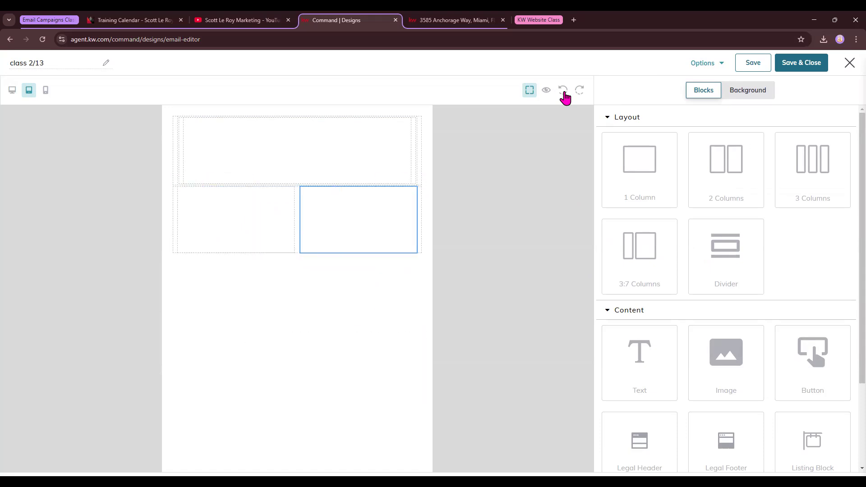
Step: Delete the two-column row, place a divider below the top box, and select that box
click(420, 205)
click(418, 181)
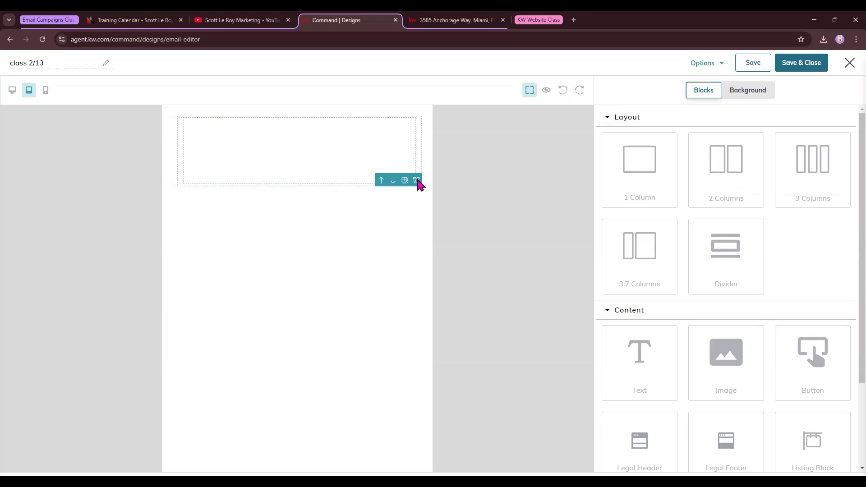
drag(728, 252, 250, 282)
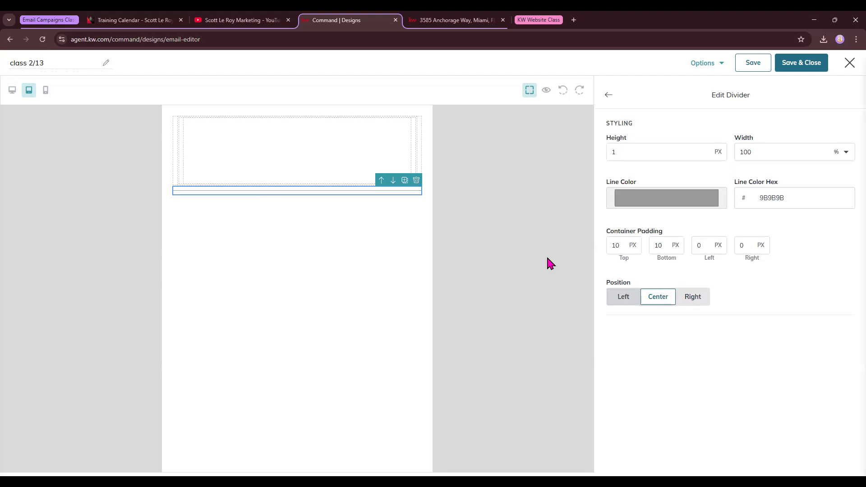
click(306, 157)
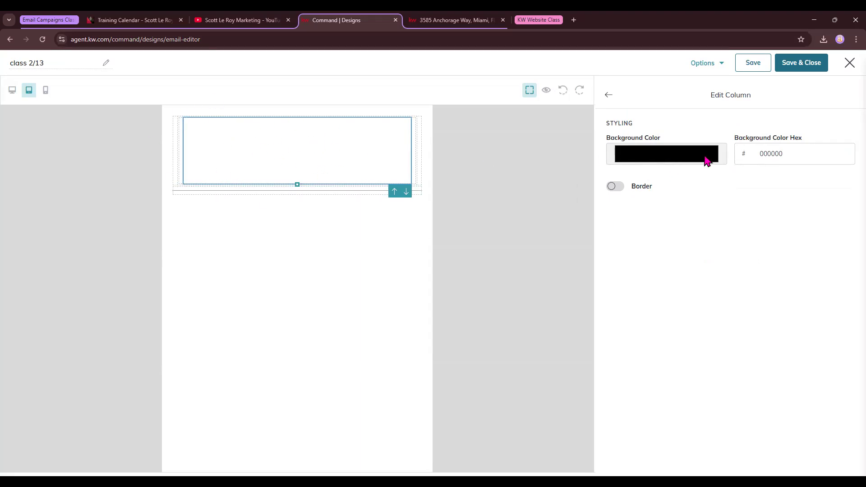
click(707, 160)
Step: Try red, purple and sampled teal, then set the box background to white (ffffff) and enable a border
click(703, 178)
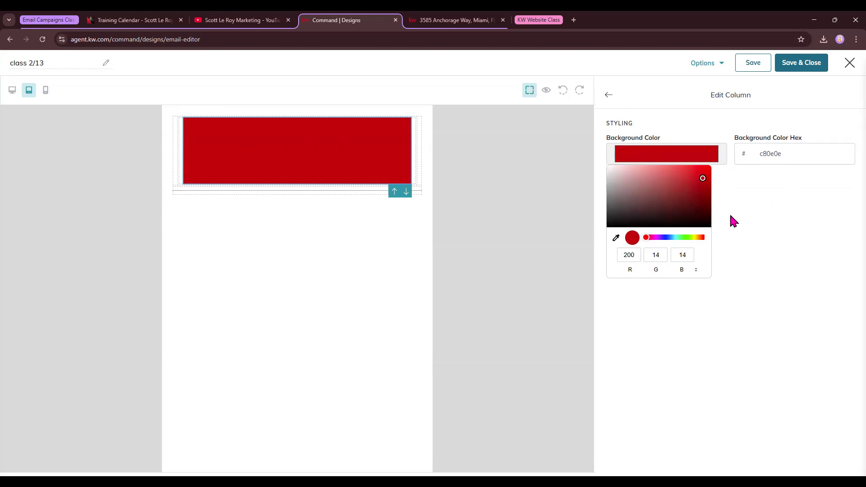
mouse_move(659, 242)
mouse_down()
mouse_move(685, 240)
mouse_move(659, 240)
mouse_up()
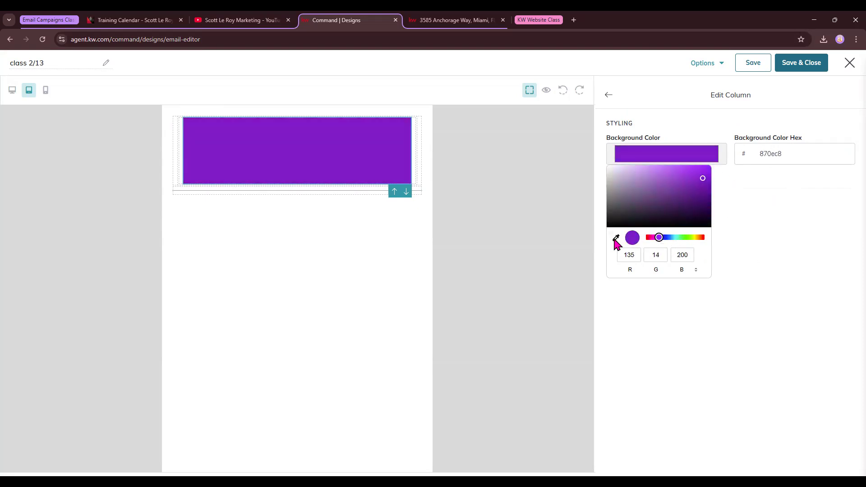
click(616, 240)
click(400, 191)
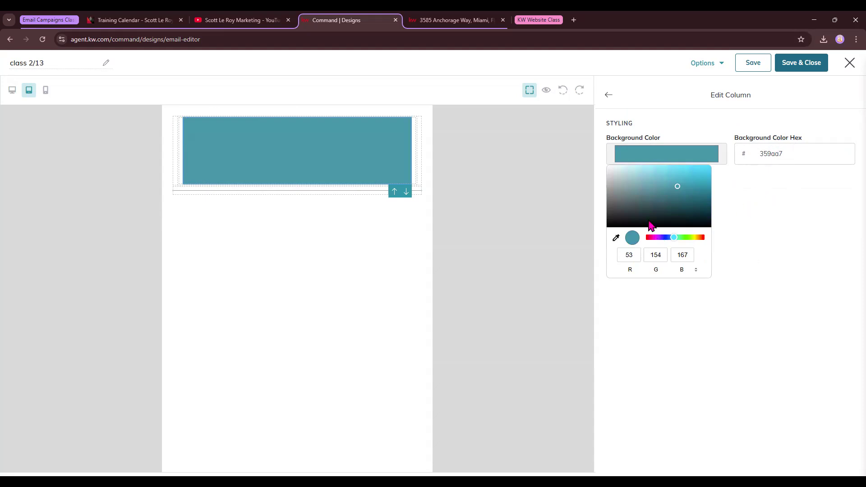
drag(677, 189, 602, 169)
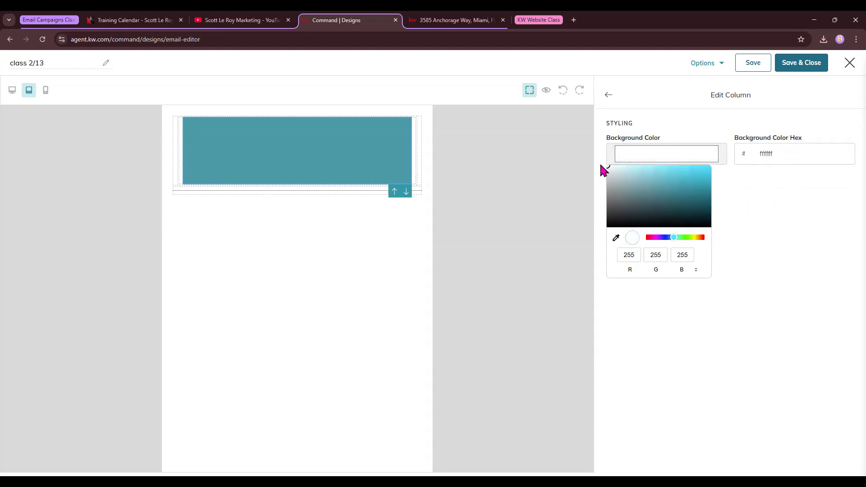
click(758, 204)
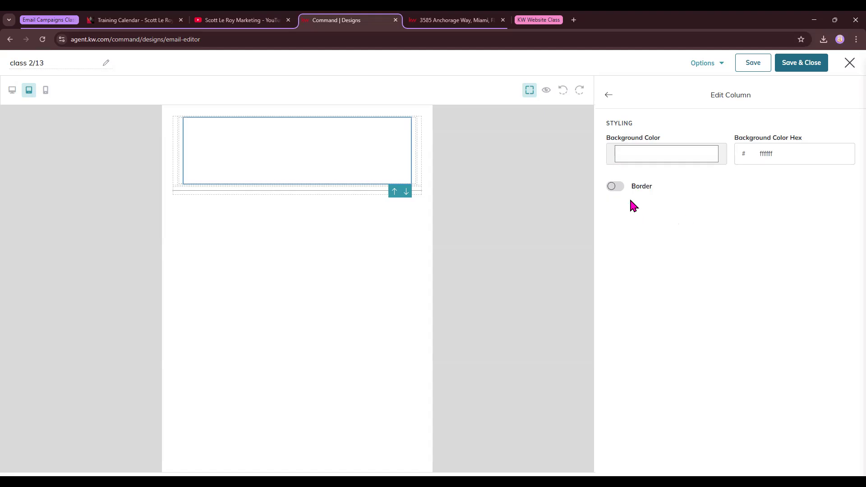
click(616, 187)
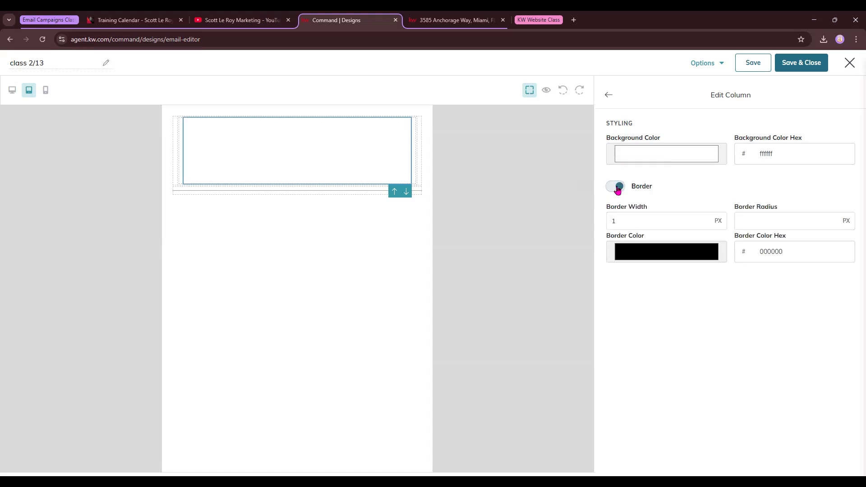
Step: Edit the border width and clear the border radius for square corners
click(623, 225)
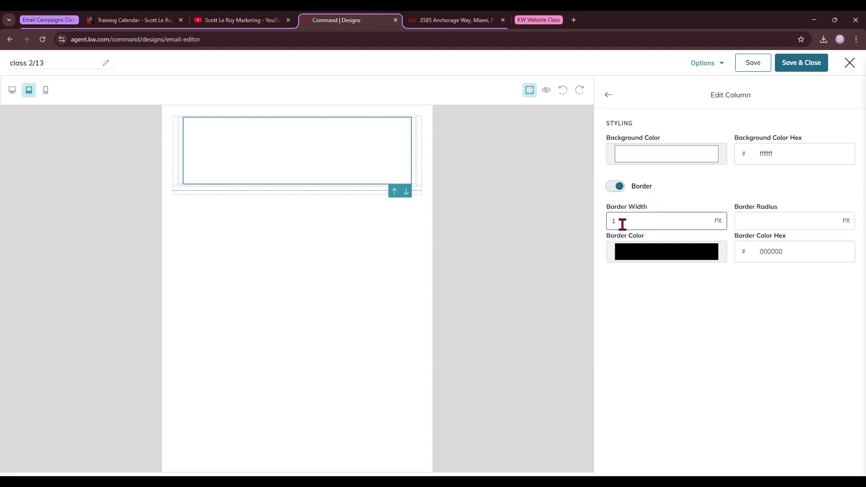
drag(622, 222, 572, 223)
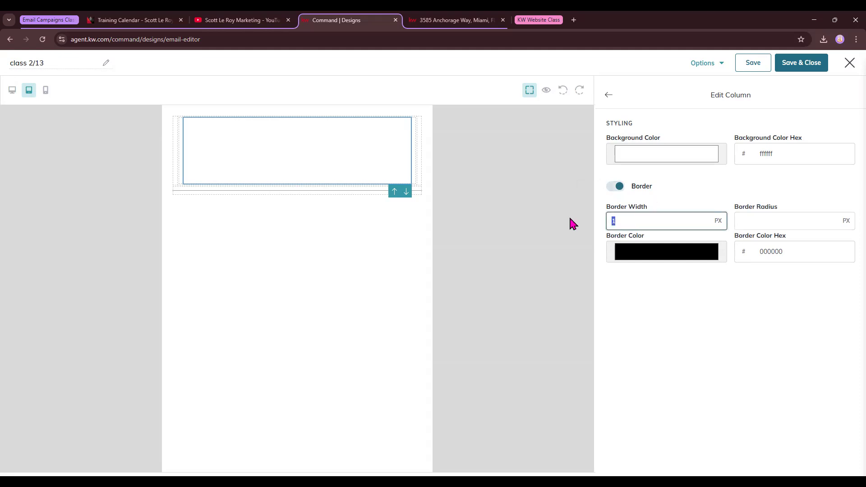
text(50)
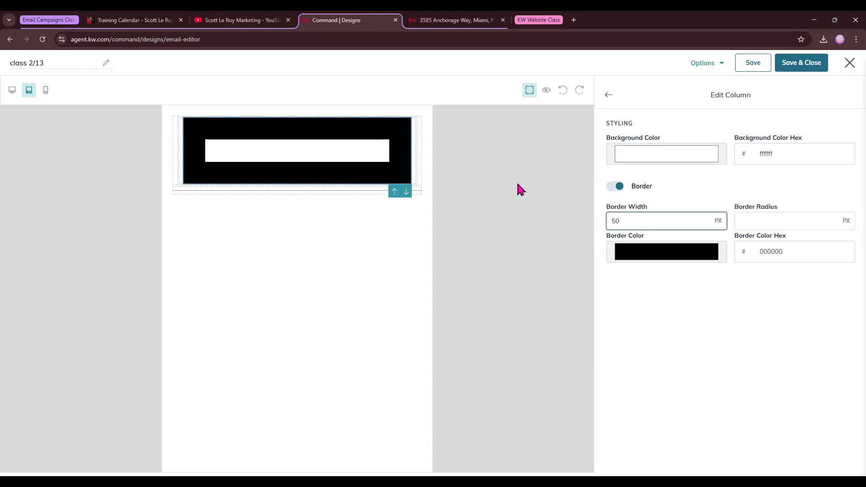
key(BackSpace)
key(BackSpace)
text(10)
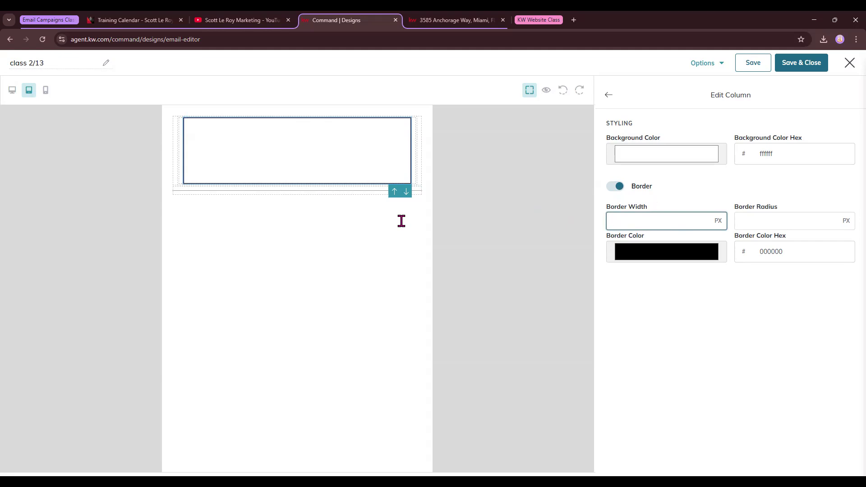
text(8)
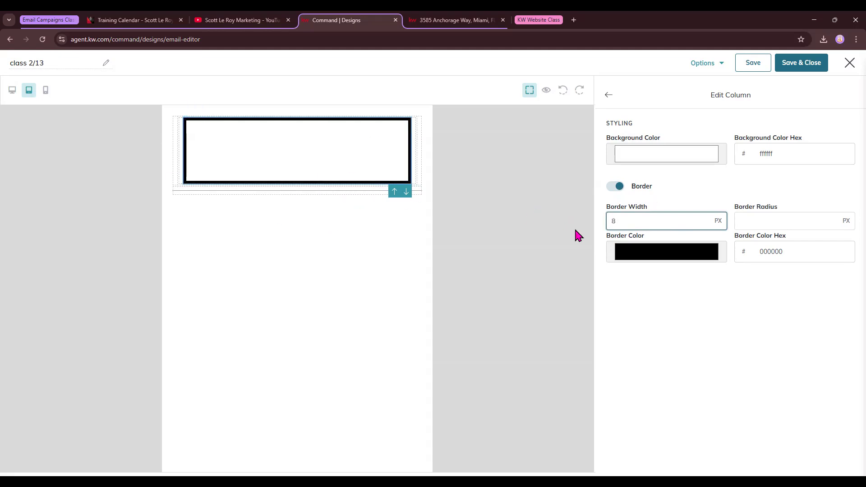
click(748, 221)
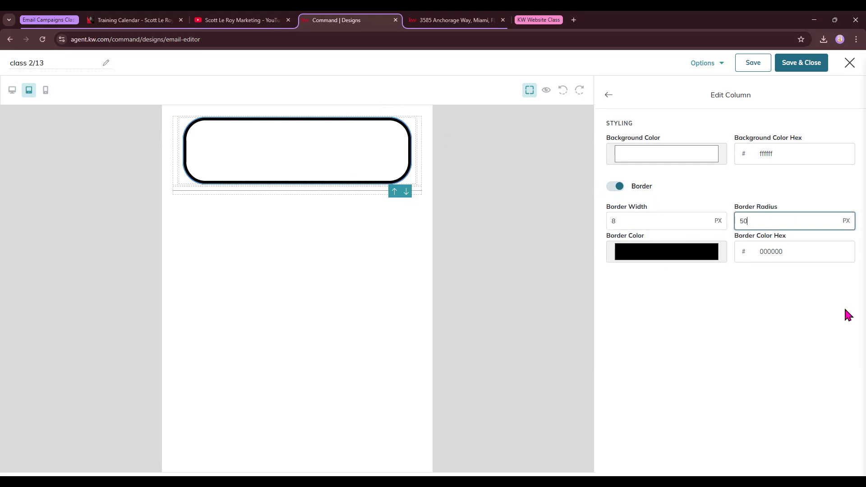
key(BackSpace)
key(BackSpace)
text(90)
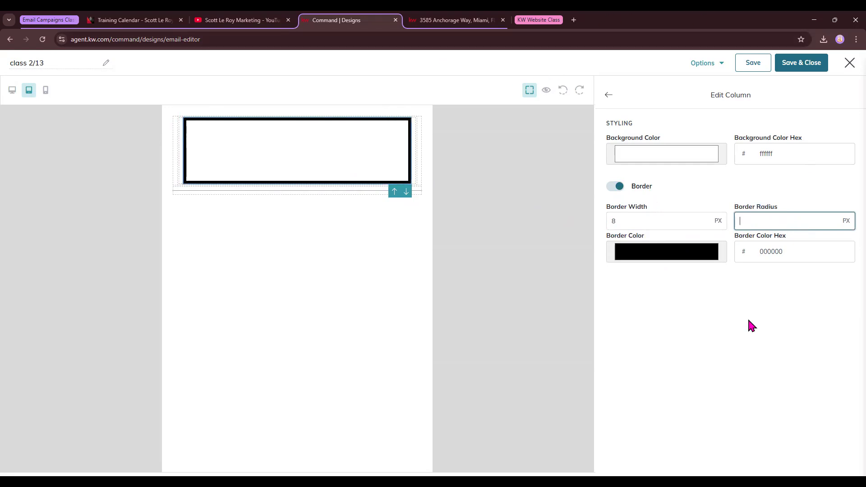
click(641, 252)
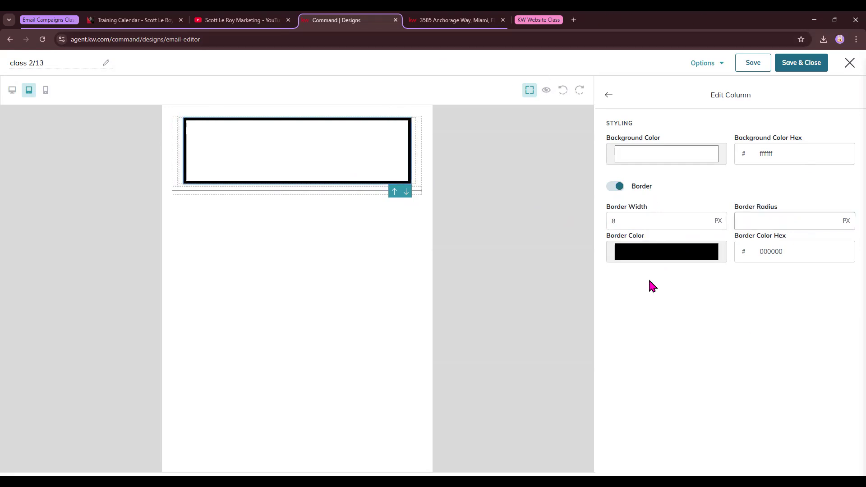
Step: Make the border red (e60000) and set its width to 5 px
click(710, 270)
double_click(627, 220)
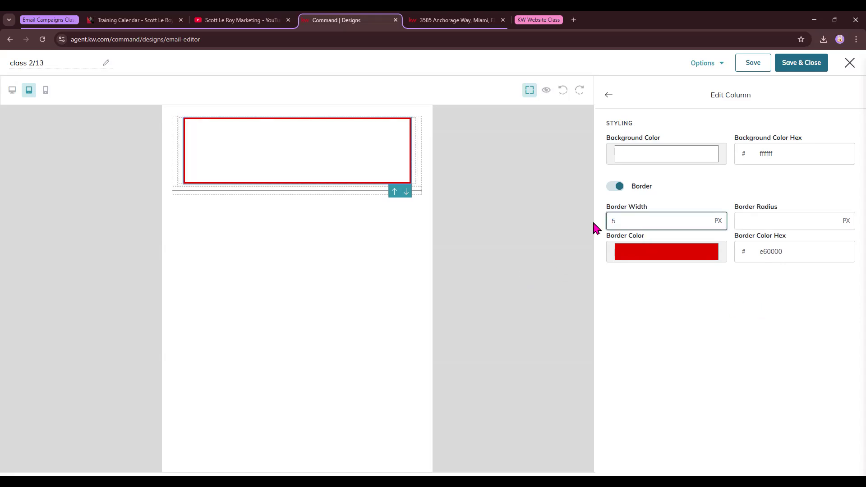
click(606, 243)
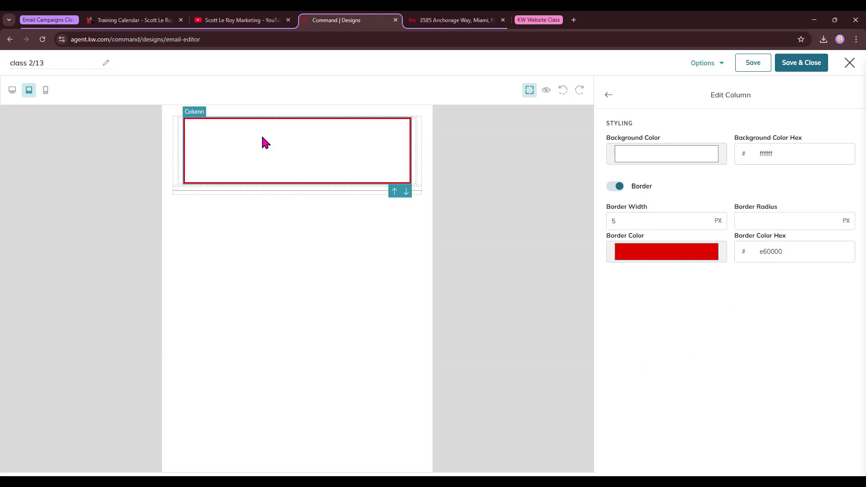
click(608, 96)
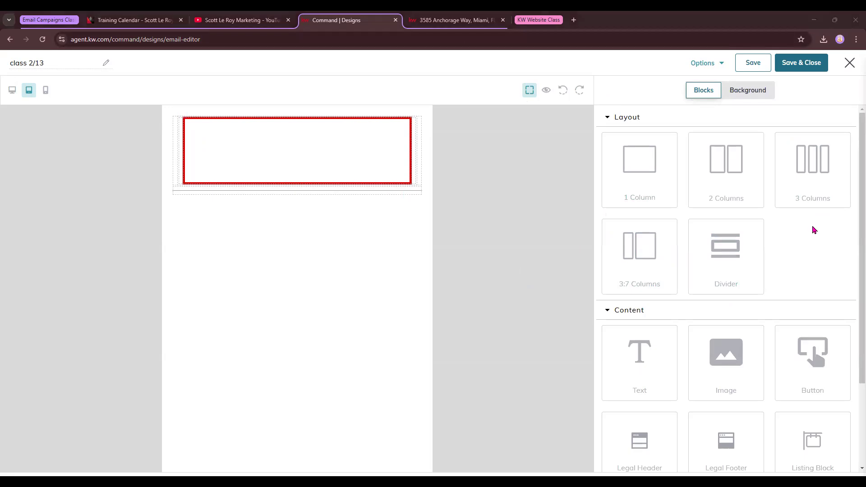
Step: Place the Legal Header above the red-bordered box and the Legal Footer below it
click(607, 119)
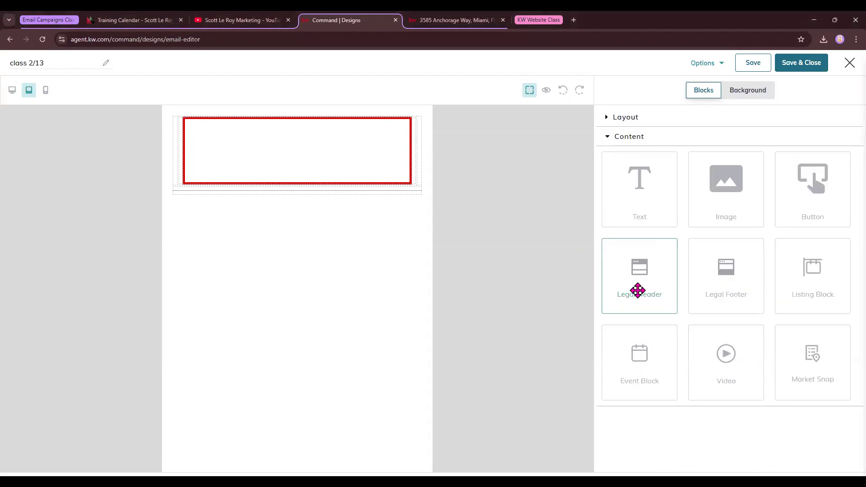
drag(722, 290, 397, 122)
drag(731, 286, 359, 402)
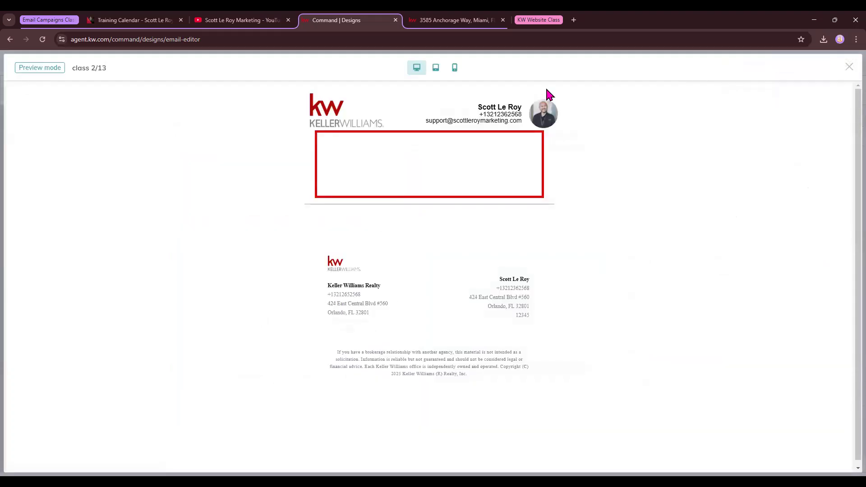
click(547, 93)
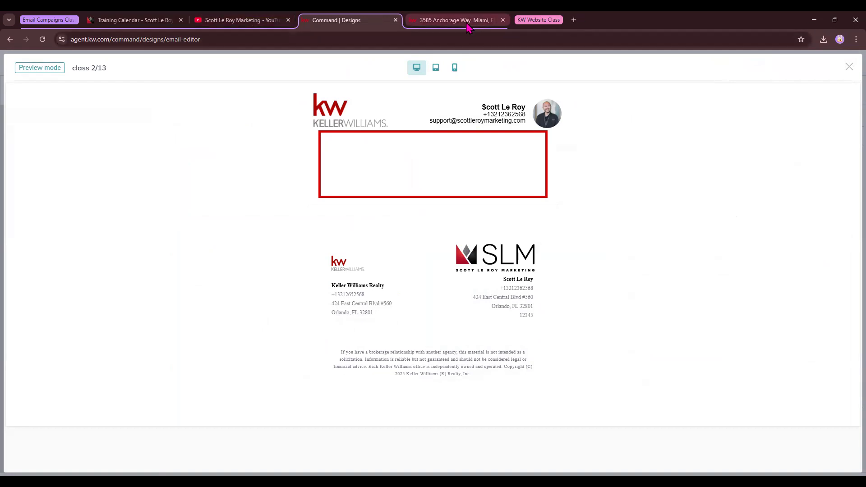
Step: Open a new browser tab for the KW Command console
click(573, 20)
Step: Go to agent.kw.com and open Settings > Connect Settings > Marketing Profile
text(ag)
key(Return)
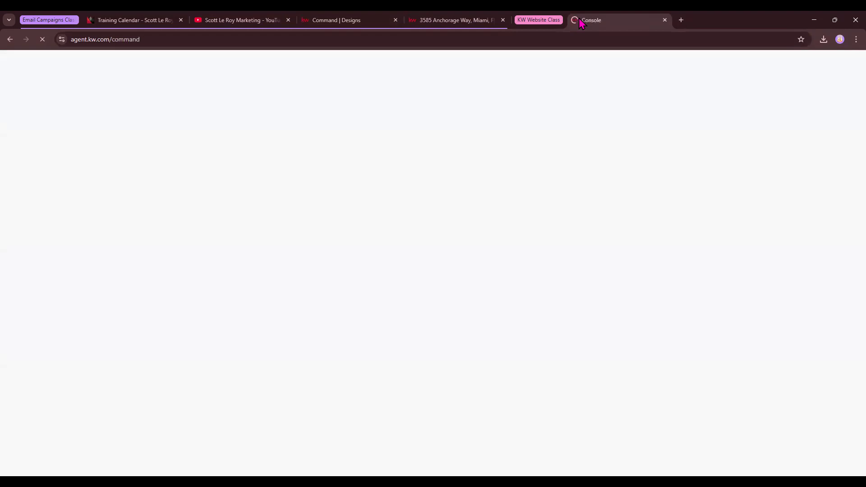
click(336, 20)
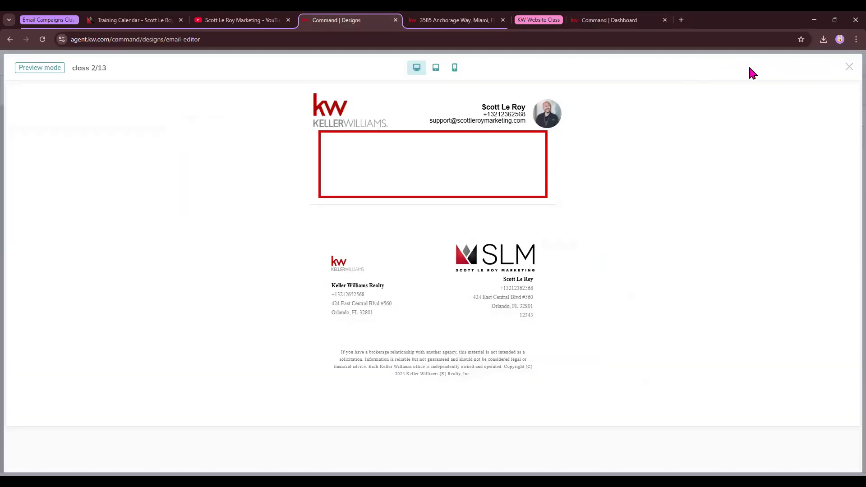
click(848, 63)
click(609, 20)
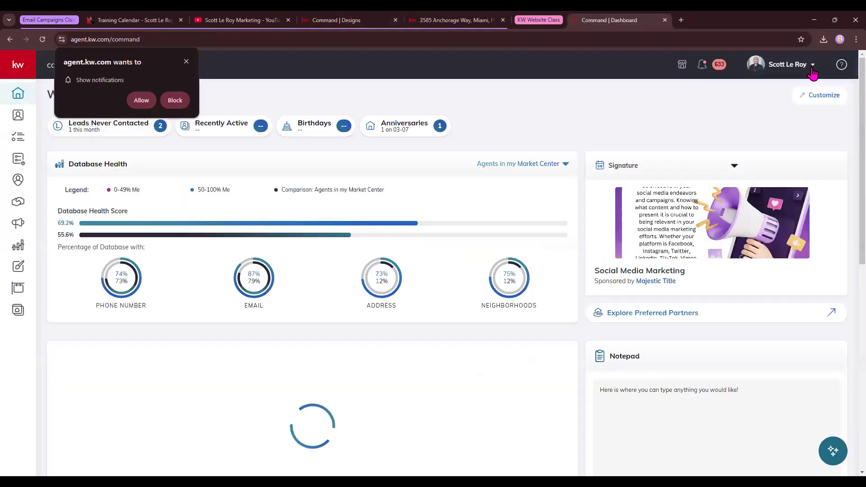
click(787, 64)
click(739, 247)
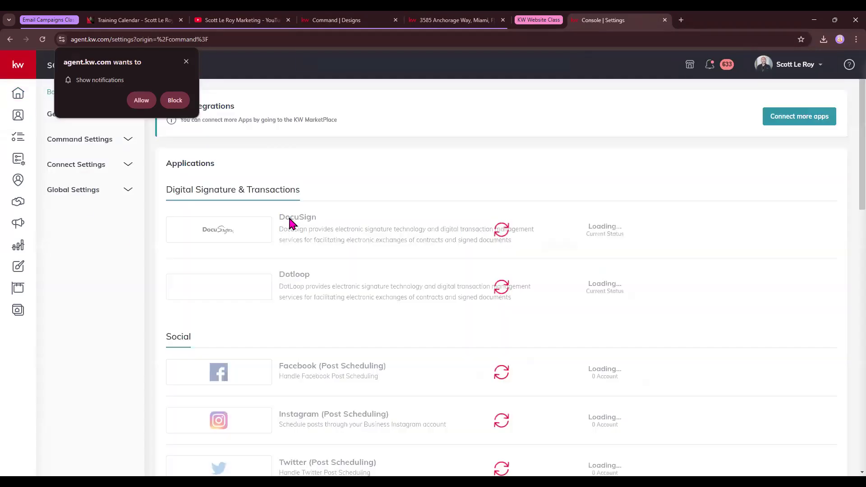
click(97, 166)
click(84, 186)
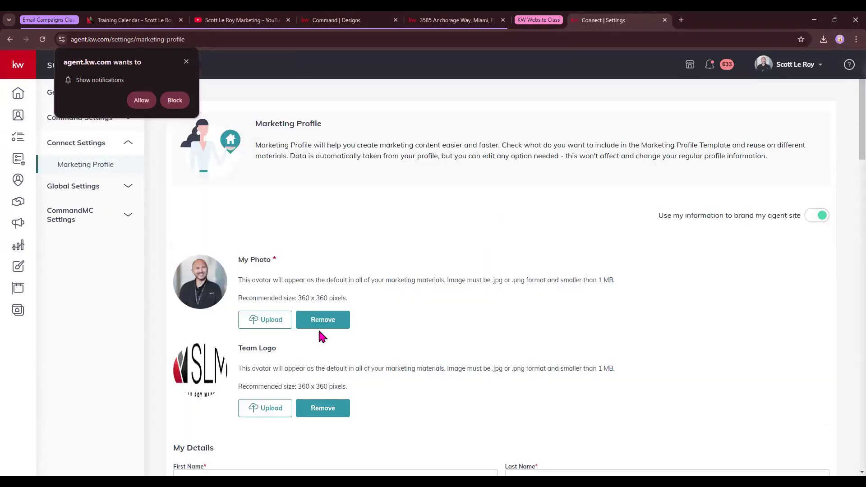
Step: Remove the team logo, save the marketing profile, and return to the class 2/13 editor
scroll(318, 328, down, 2)
click(323, 318)
scroll(197, 315, down, 20)
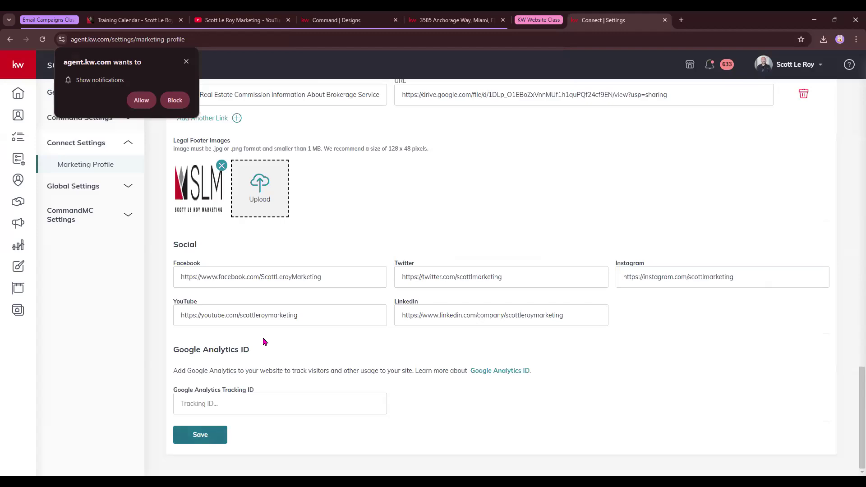
click(200, 435)
click(555, 191)
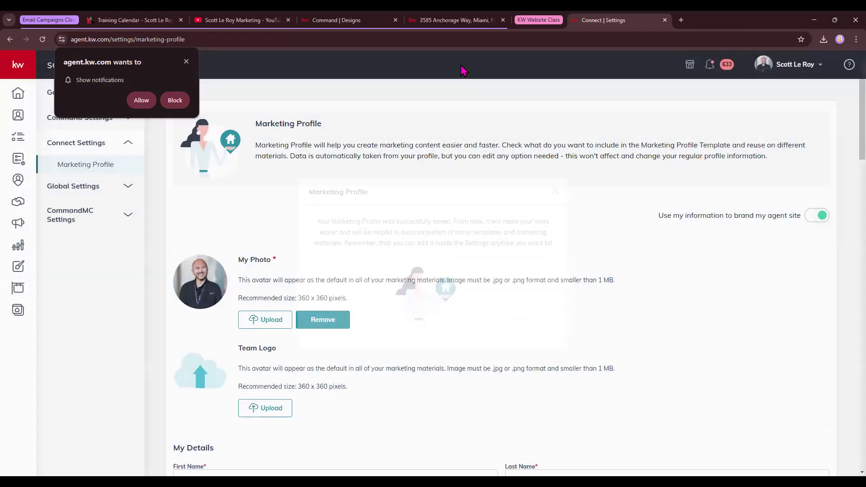
click(377, 21)
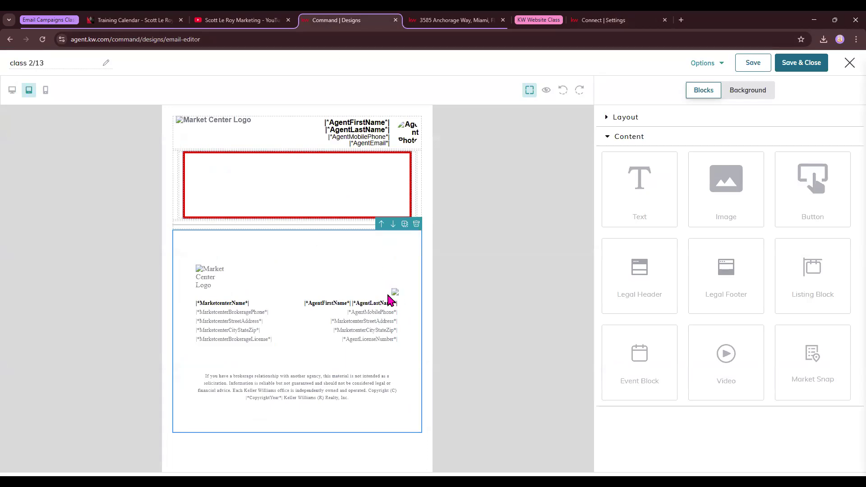
Step: Preview the email, add a Legal Footer below the red box, and preview it again
click(547, 91)
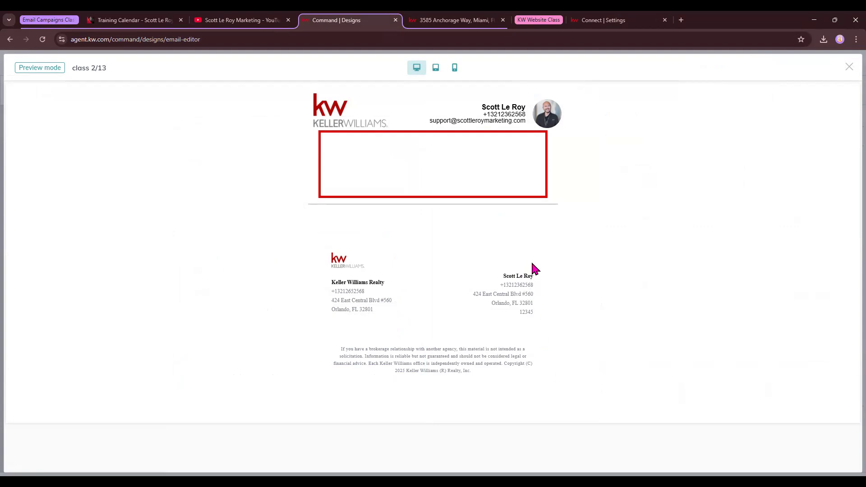
click(850, 67)
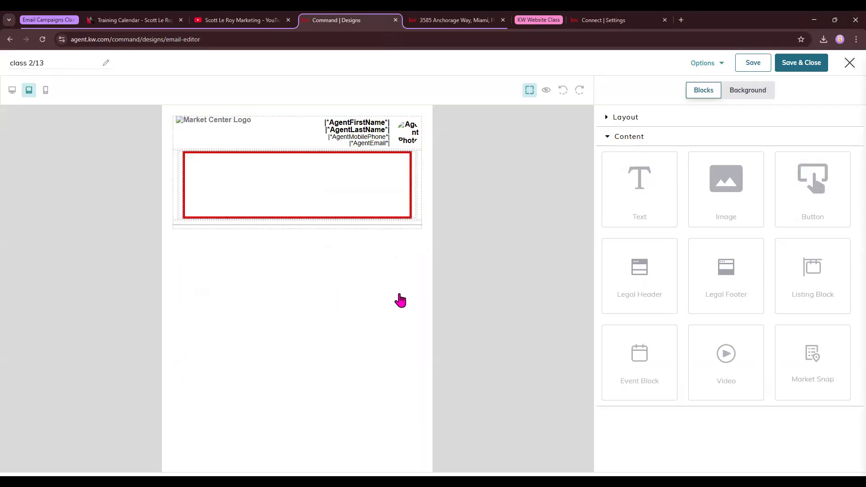
drag(731, 277, 390, 296)
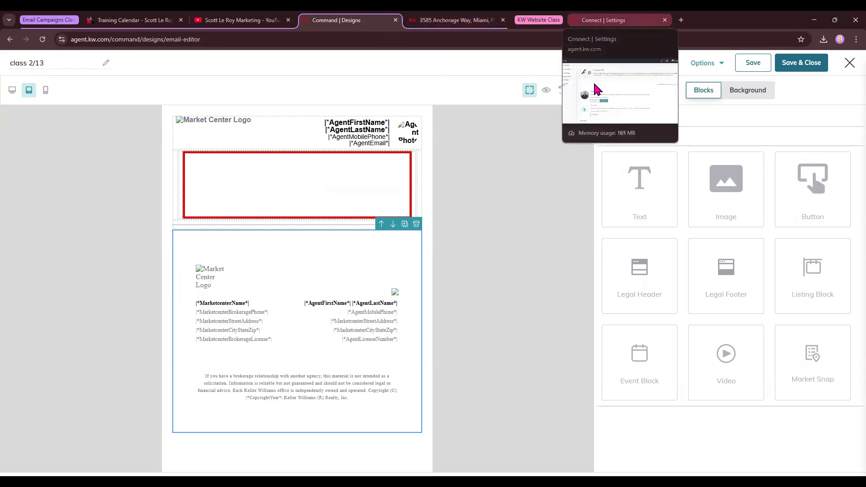
click(546, 90)
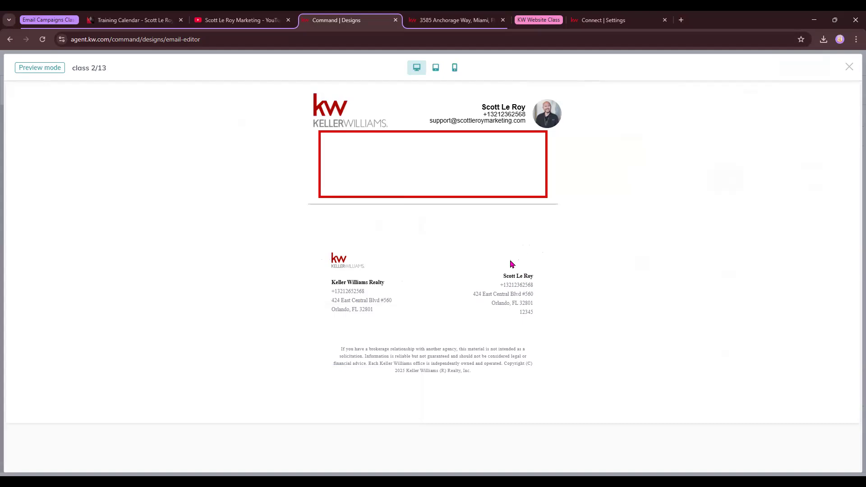
click(593, 20)
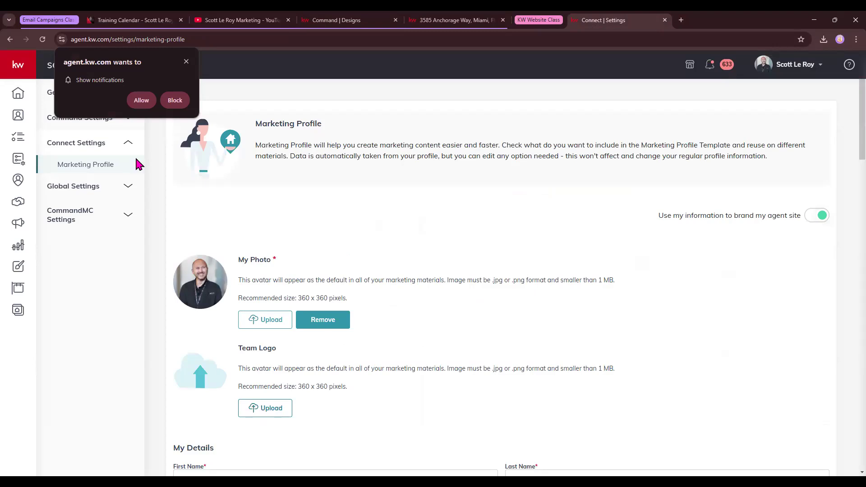
Step: Save the Marketing Profile again and switch back to the class 2/13 email editor
scroll(285, 212, down, 20)
scroll(301, 274, down, 4)
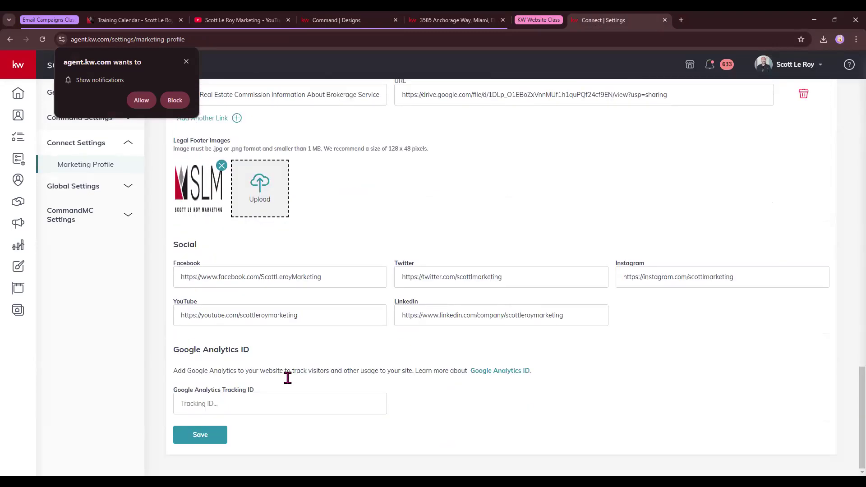
click(202, 435)
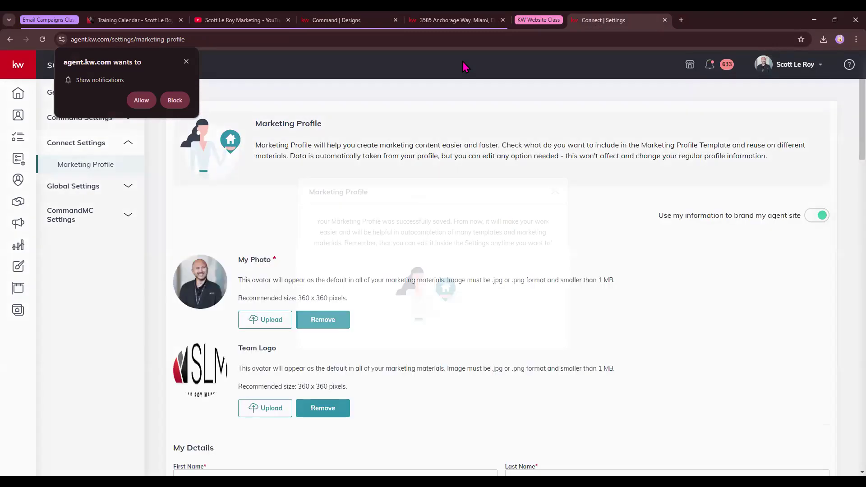
click(347, 20)
click(850, 68)
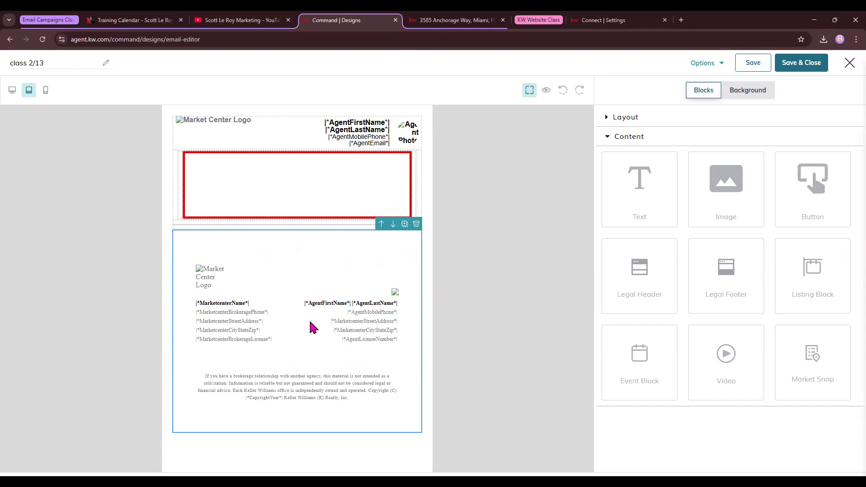
click(612, 23)
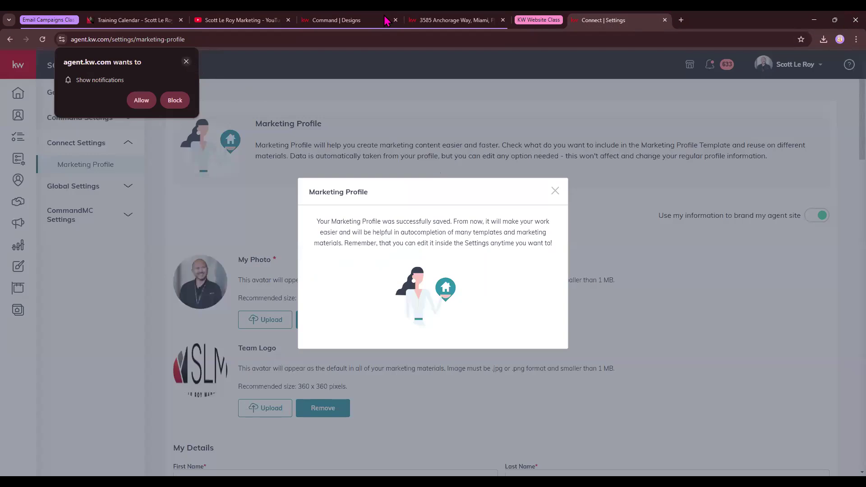
click(342, 18)
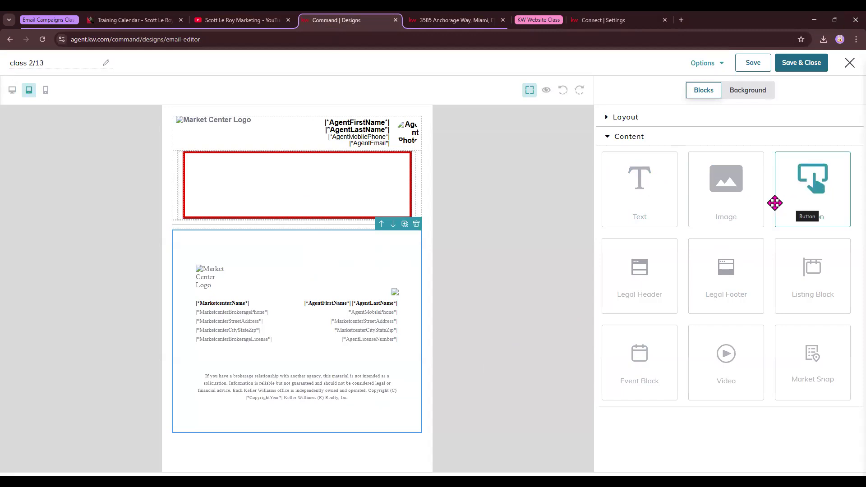
click(269, 177)
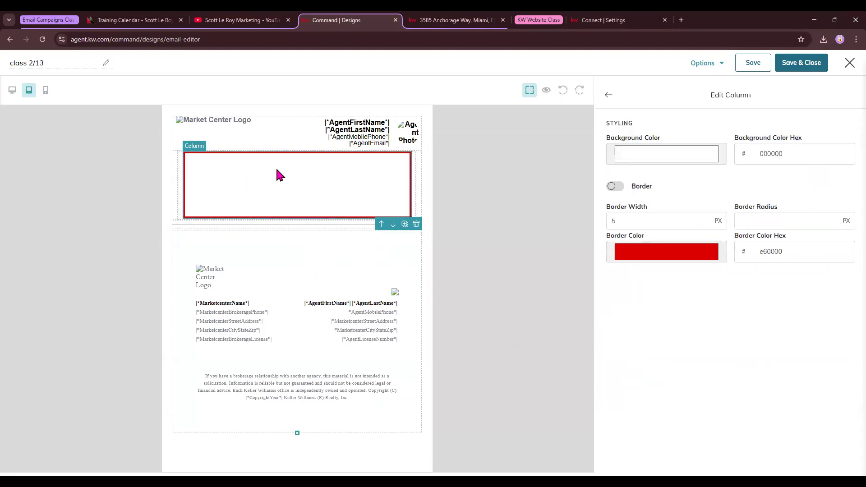
click(582, 185)
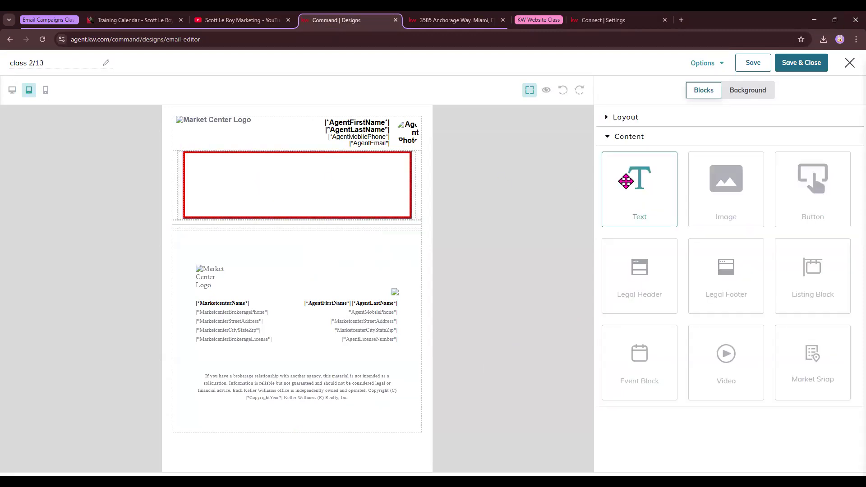
drag(626, 181, 269, 192)
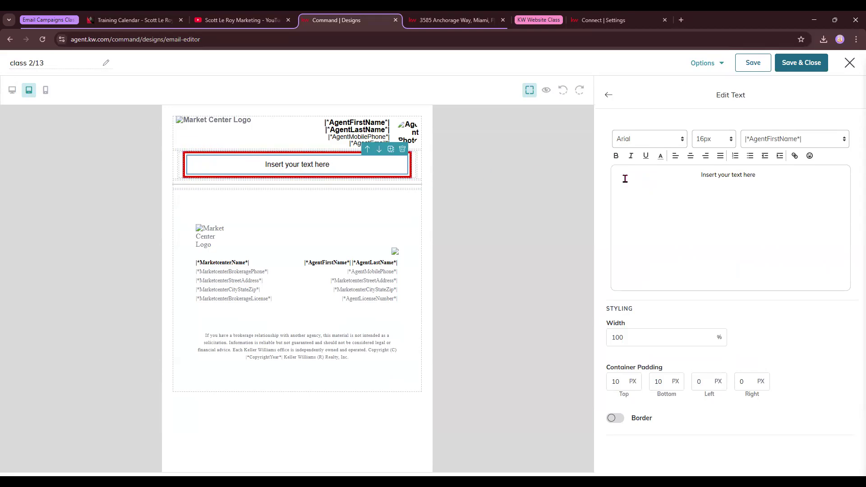
drag(769, 174, 690, 174)
text(Februa)
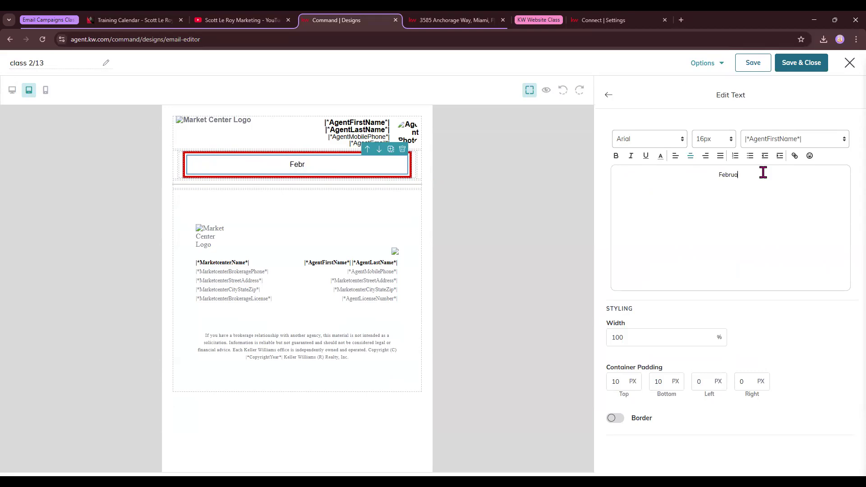
text(ry Newsletter)
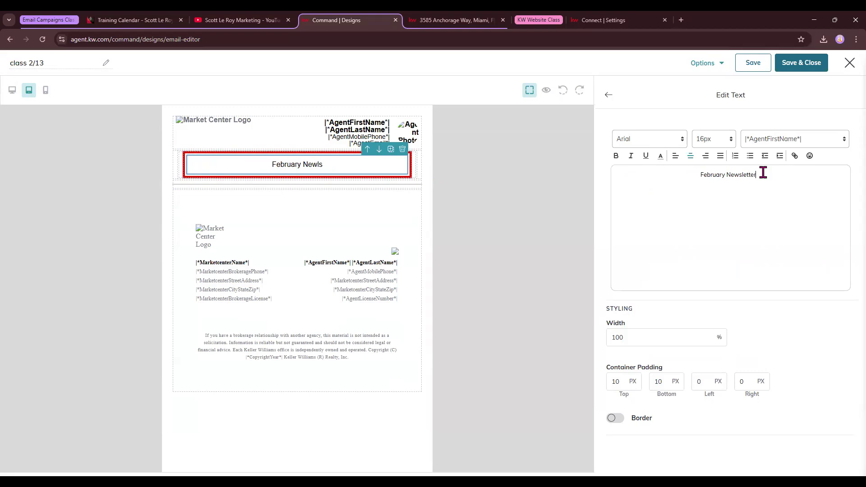
click(608, 95)
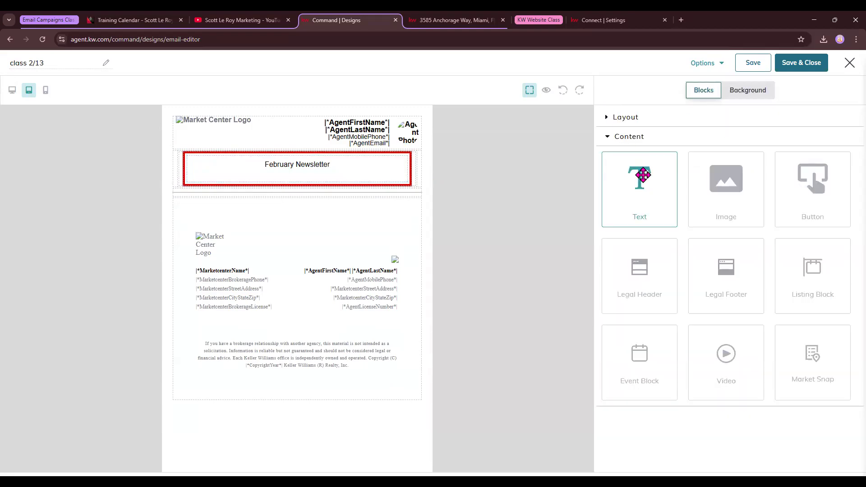
click(342, 177)
click(404, 155)
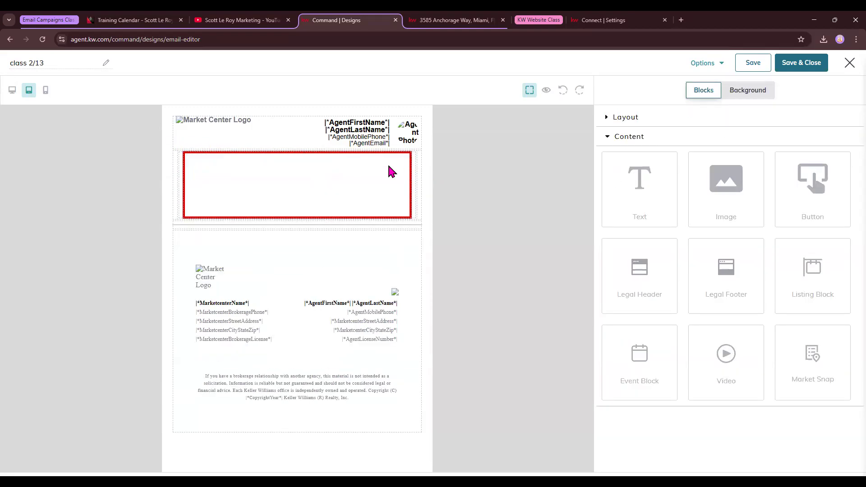
click(388, 181)
Step: Select the empty image placeholder at the top of the email
click(608, 95)
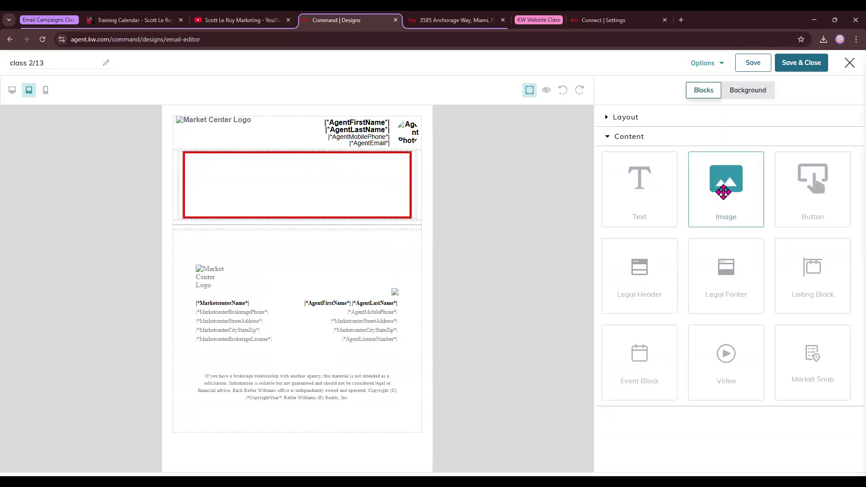
drag(724, 192, 286, 186)
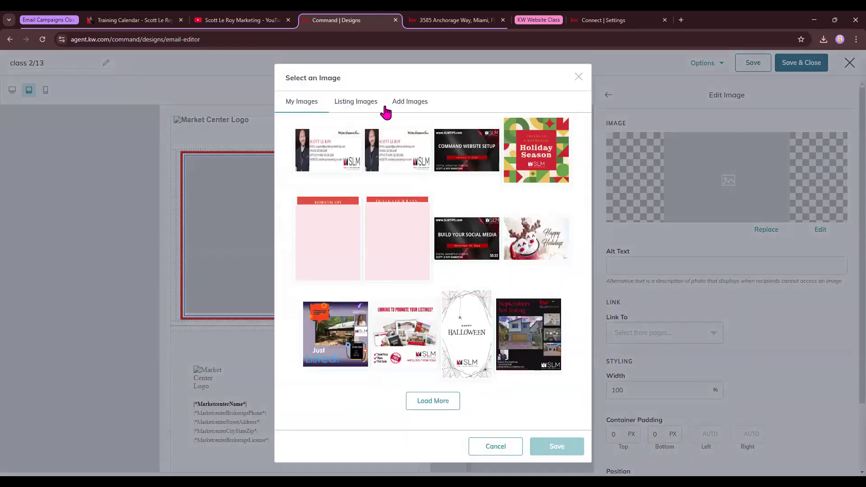
click(579, 77)
click(608, 95)
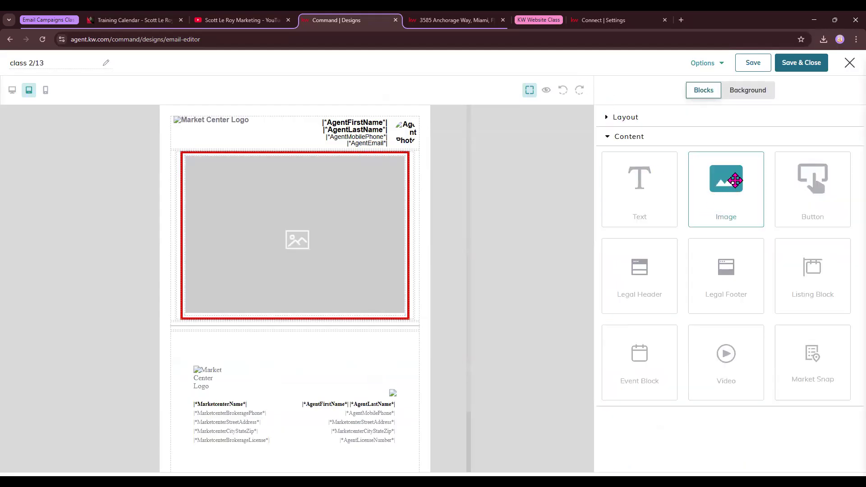
click(275, 215)
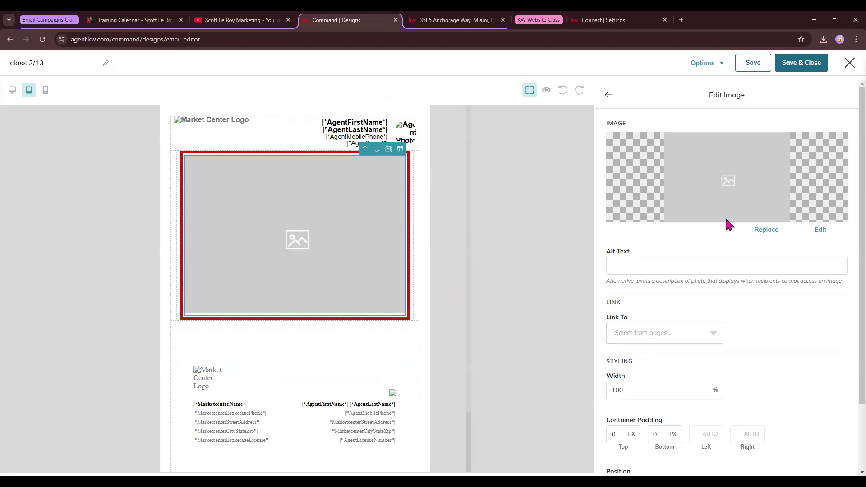
Step: Upload the February Newsletter screenshot and replace the placeholder with it (ICBhuQbZYE.png)
click(770, 231)
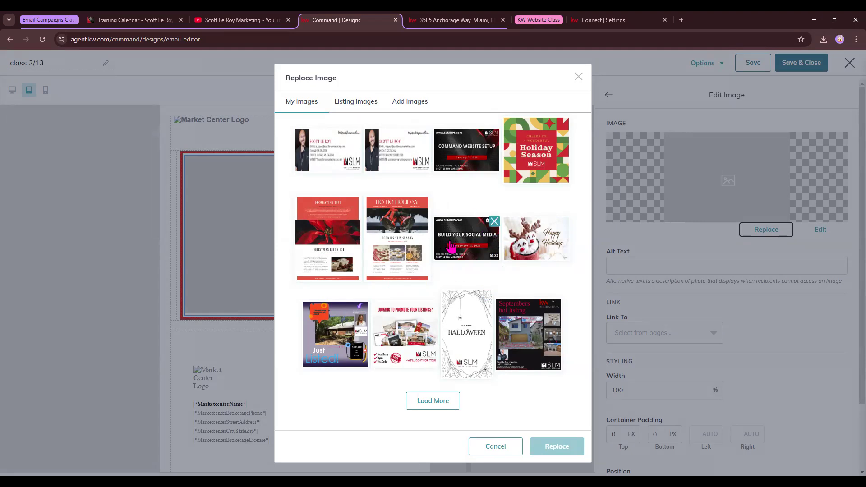
click(365, 103)
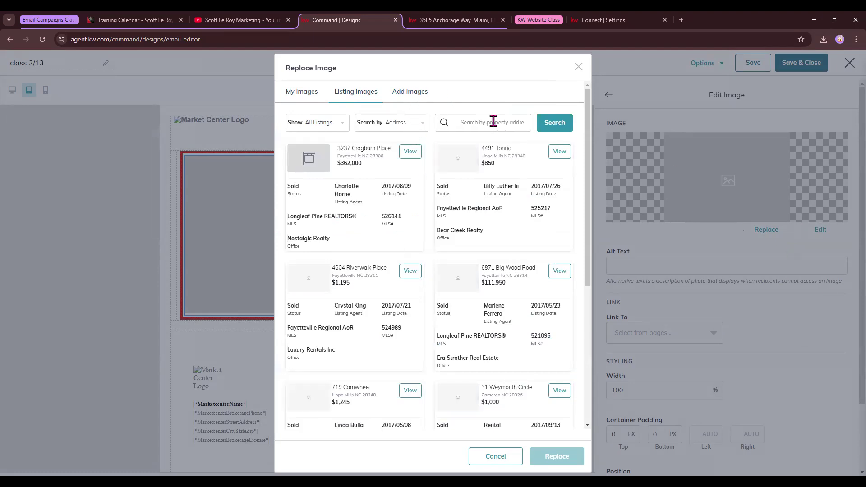
click(406, 96)
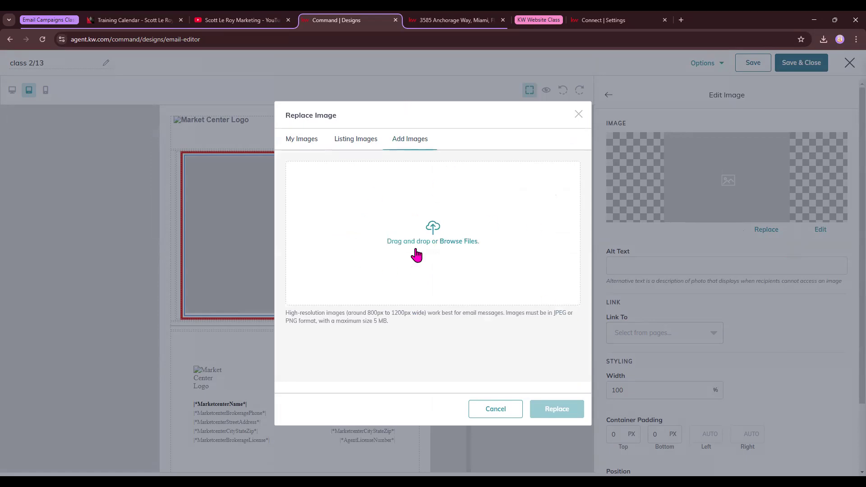
click(424, 243)
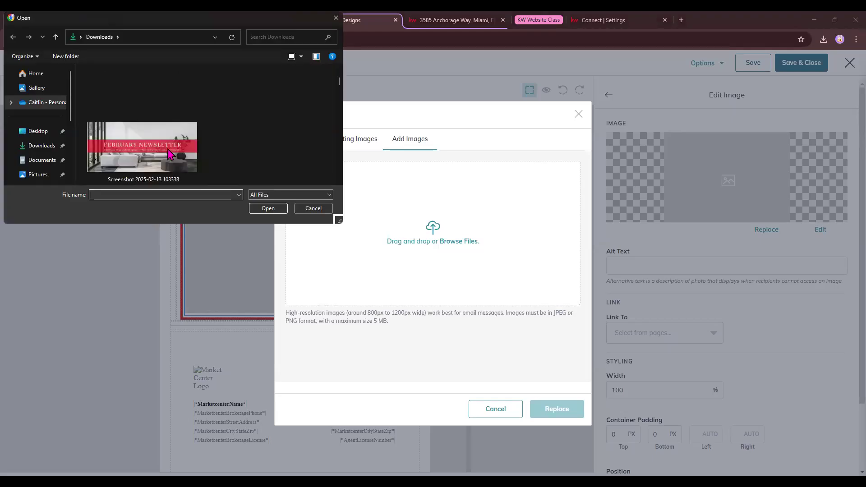
double_click(170, 154)
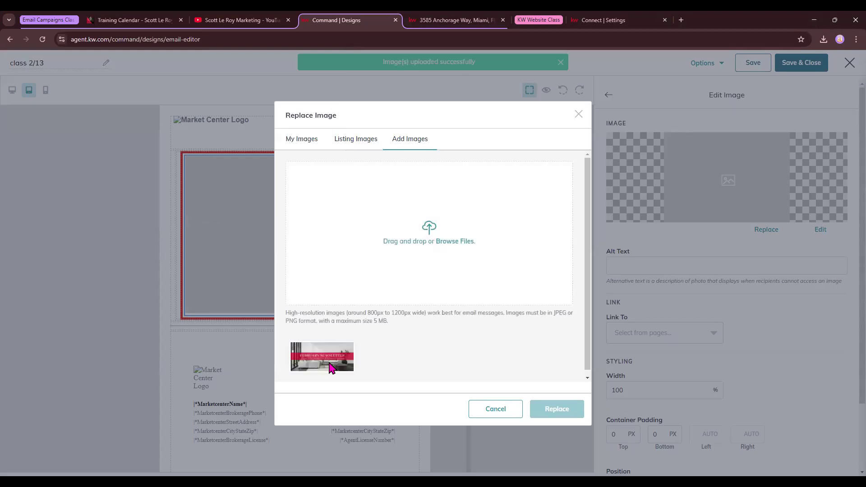
click(331, 368)
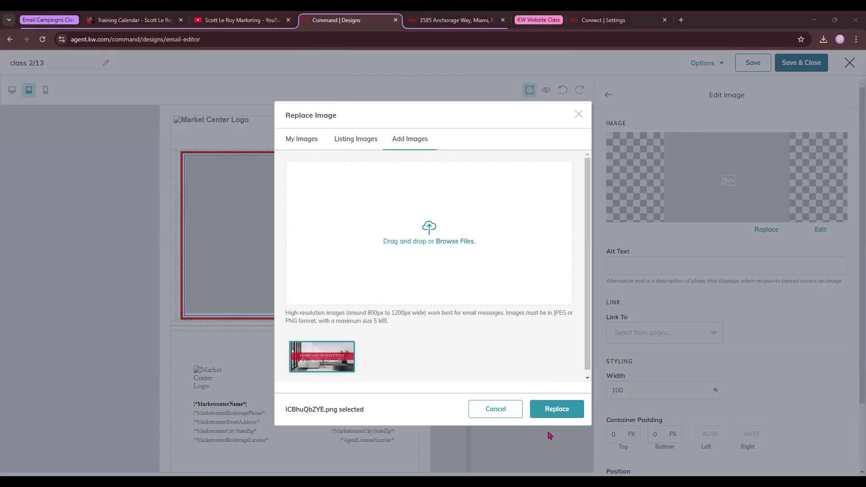
click(557, 409)
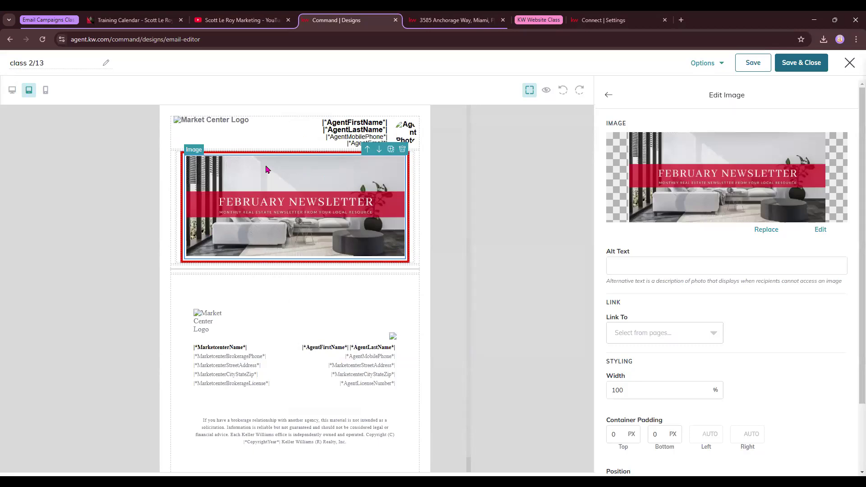
click(352, 263)
Step: Set the banner box's border colour to crimson ca3350, sampled from the banner image
click(641, 252)
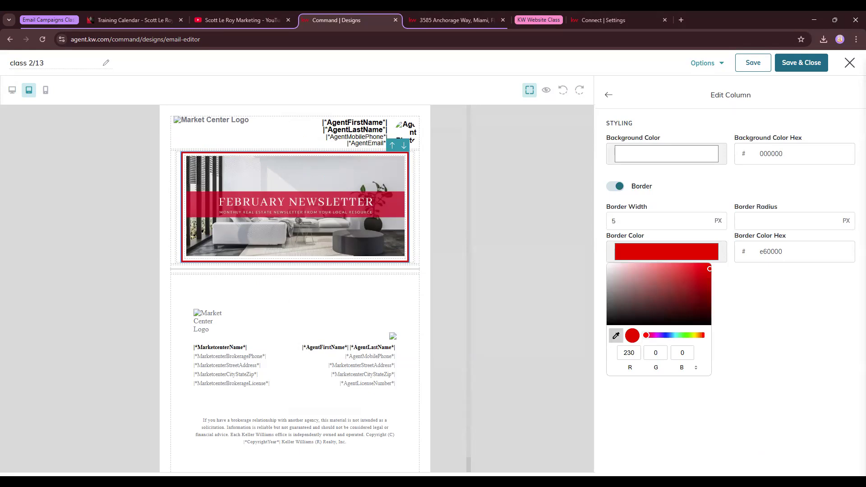
click(221, 212)
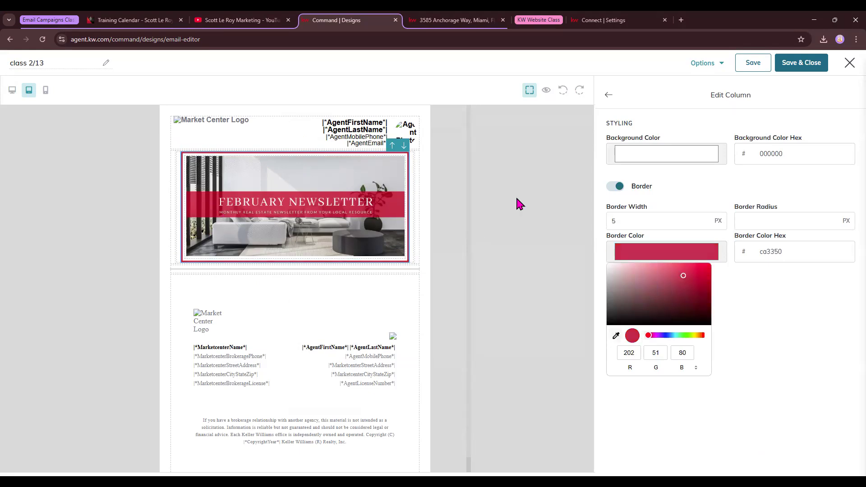
click(794, 290)
click(608, 96)
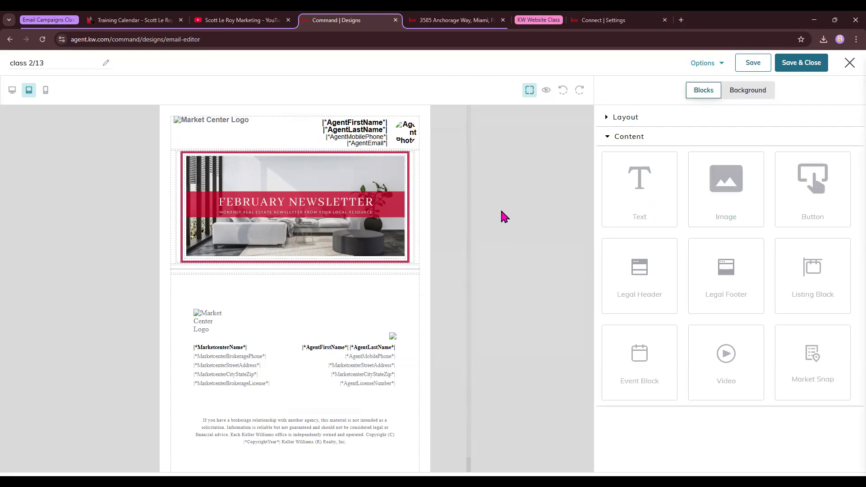
Step: Add a text block below the banner and replace its placeholder with 'Hello'
drag(655, 197, 402, 280)
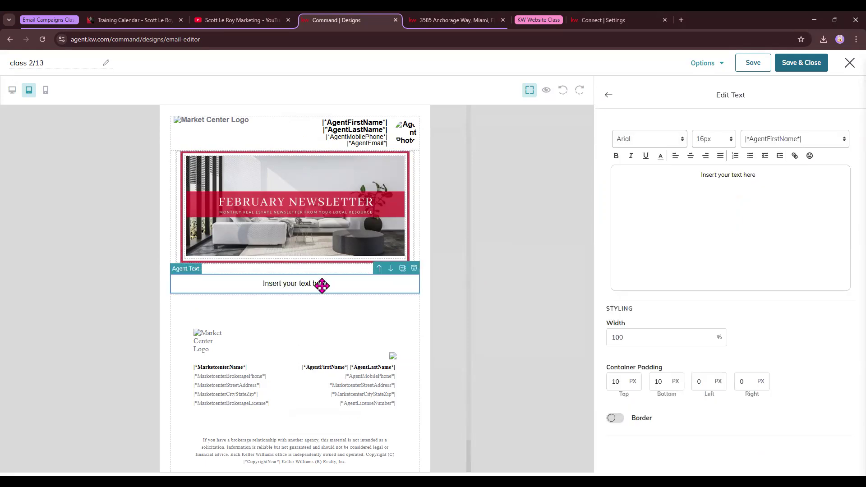
click(276, 271)
click(305, 287)
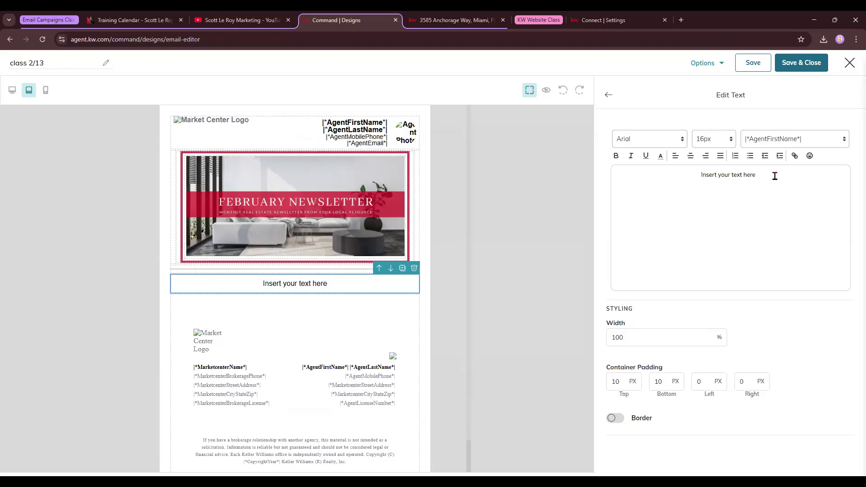
drag(776, 177, 688, 179)
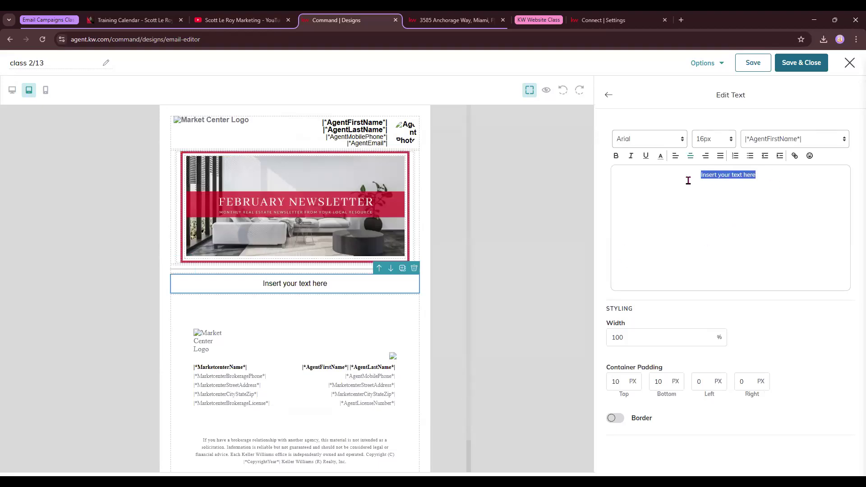
text(Hello)
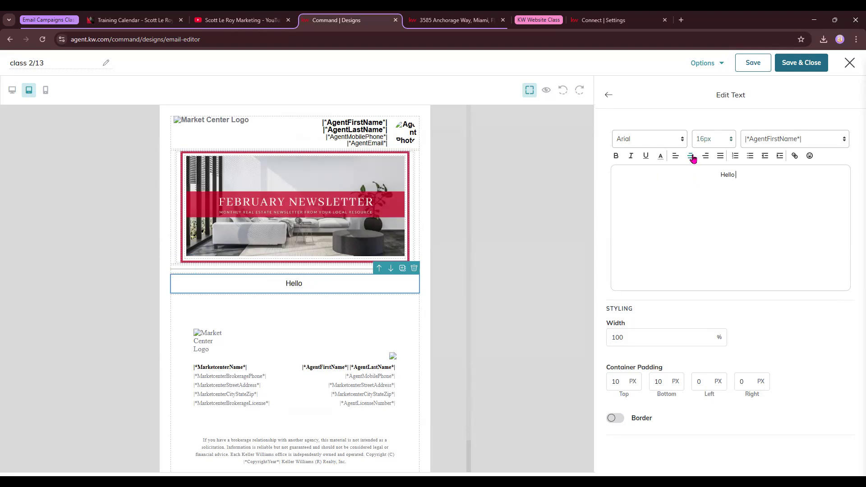
Step: Set 'Hello' in Georgia, leaving it without bold, italic or underline
double_click(736, 176)
click(675, 141)
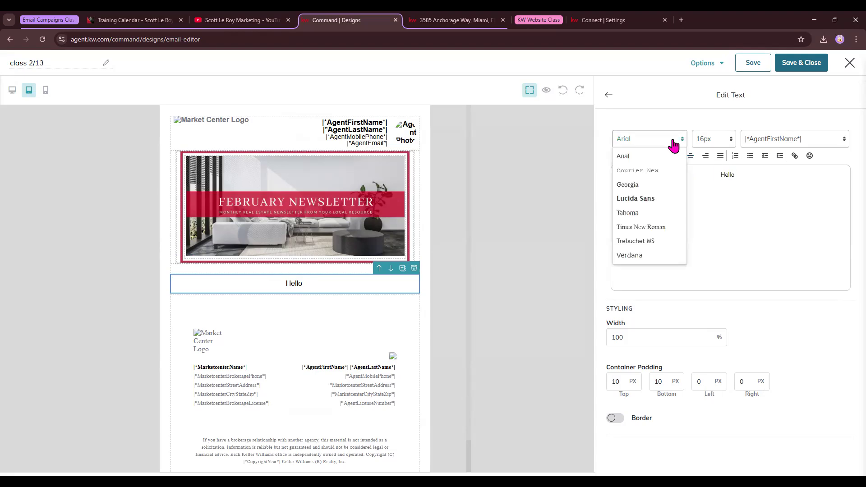
click(643, 185)
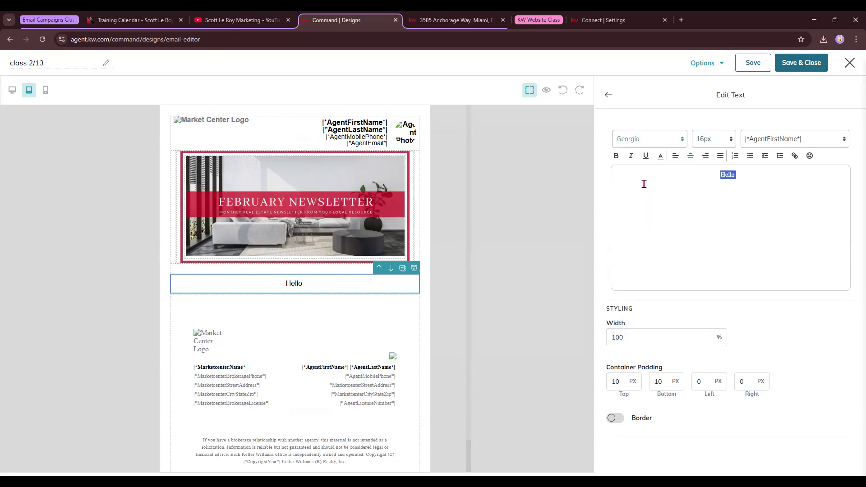
click(631, 157)
click(646, 156)
click(616, 156)
click(631, 156)
click(647, 156)
Step: Colour 'Hello' light red and enlarge it to 26px
click(661, 156)
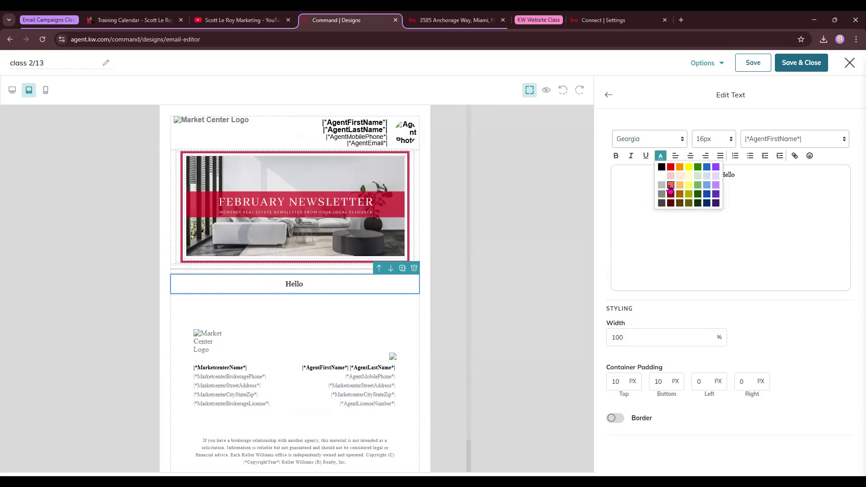
click(671, 186)
click(721, 139)
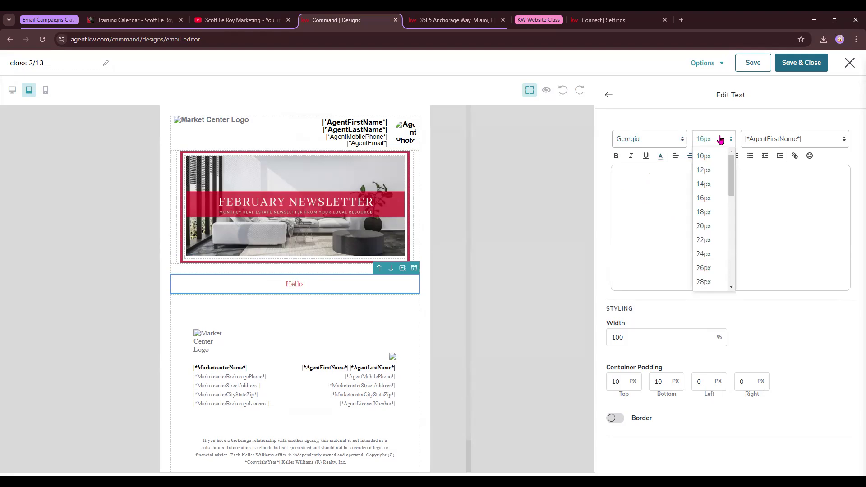
click(706, 268)
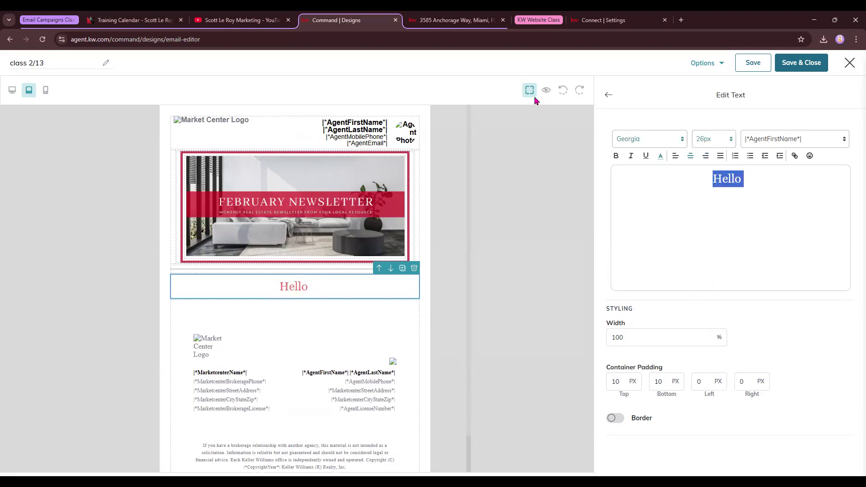
click(761, 185)
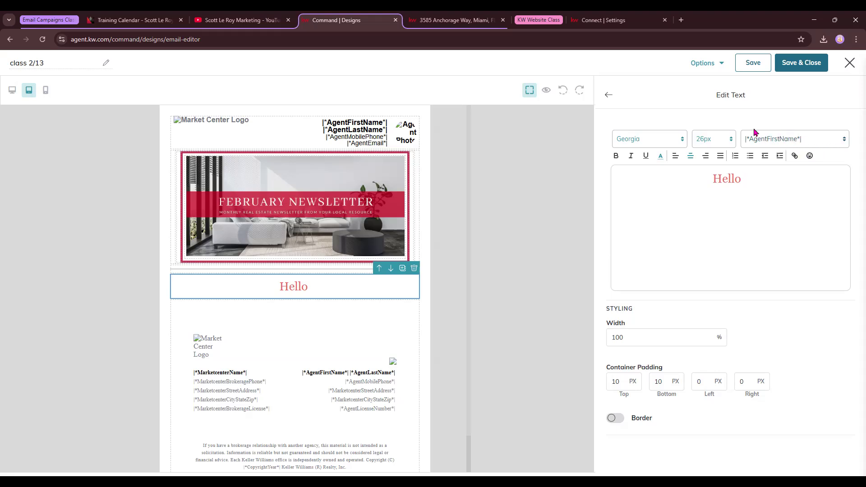
click(829, 141)
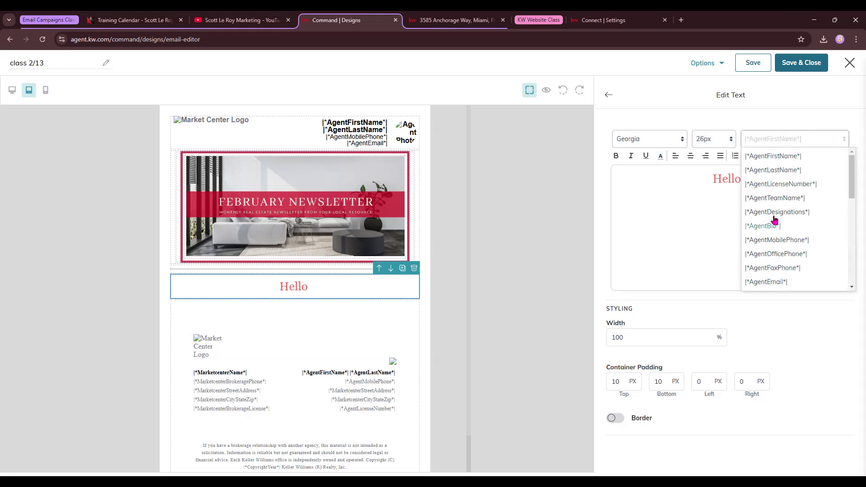
Step: Insert the |*ContactFirstName*| merge field after 'Hello' and preview the email
scroll(774, 164, down, 3)
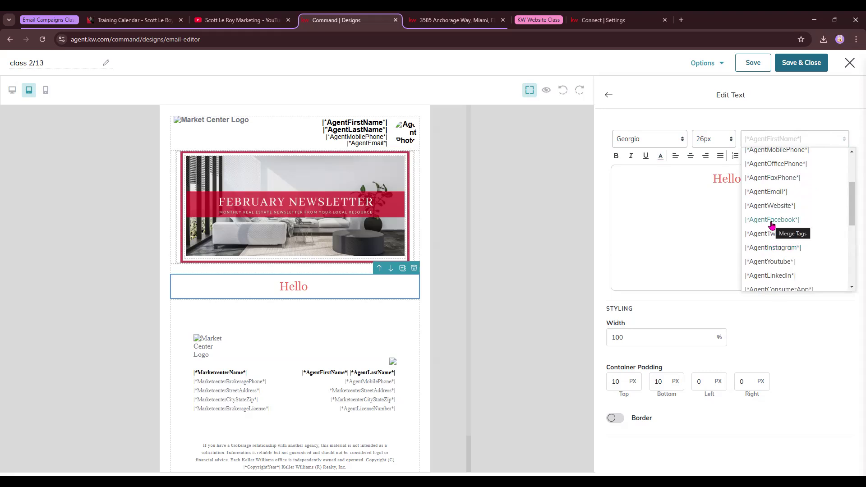
scroll(773, 218, down, 3)
scroll(774, 220, down, 1)
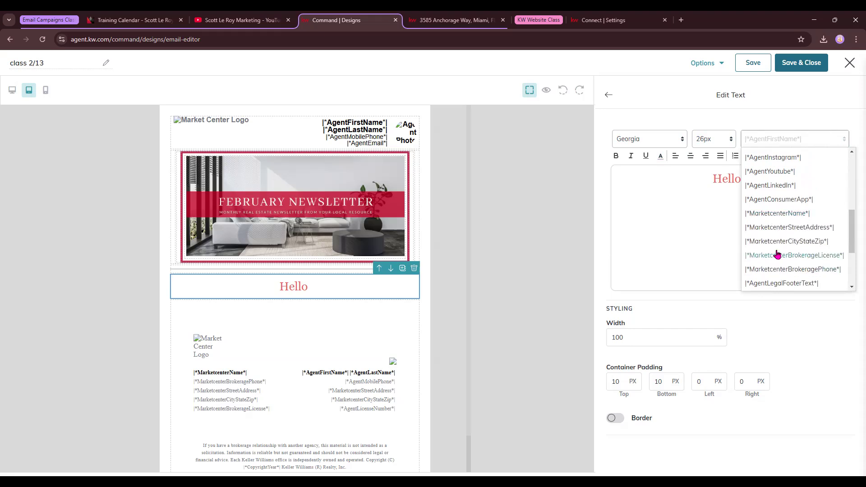
scroll(781, 255, down, 2)
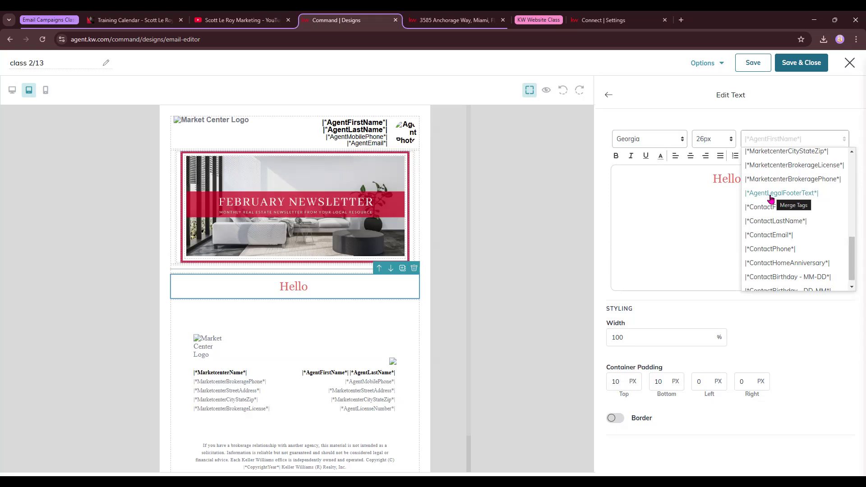
scroll(767, 200, down, 1)
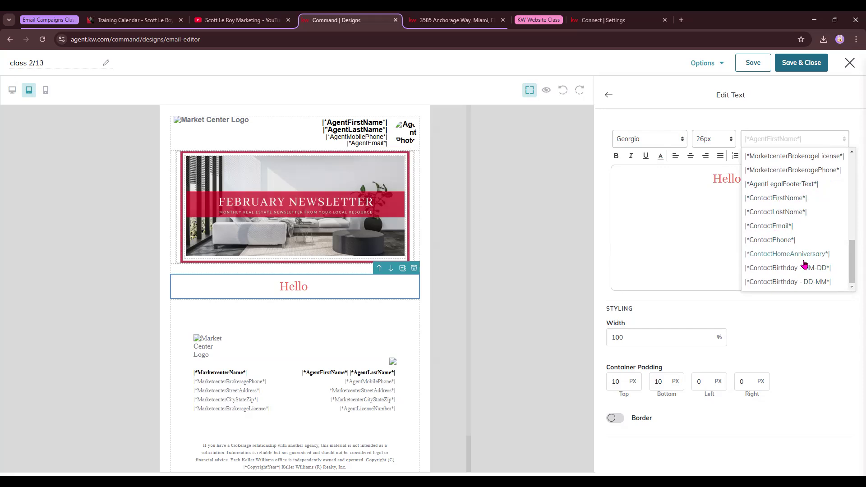
click(773, 199)
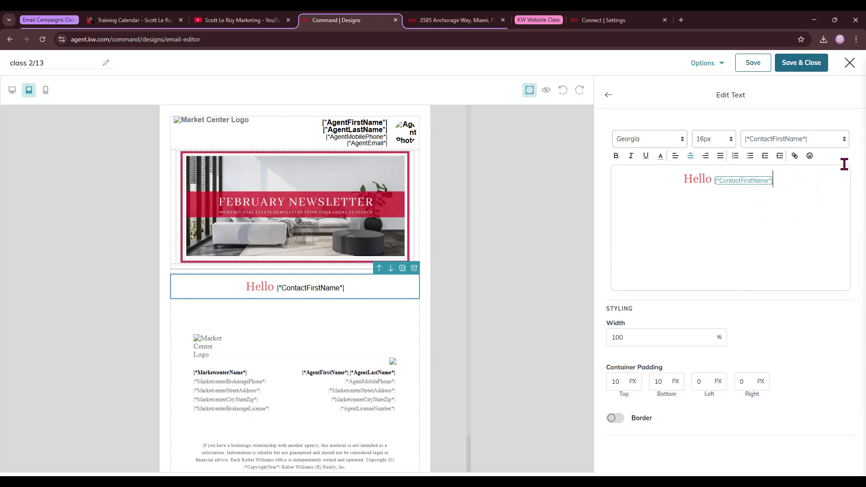
click(610, 96)
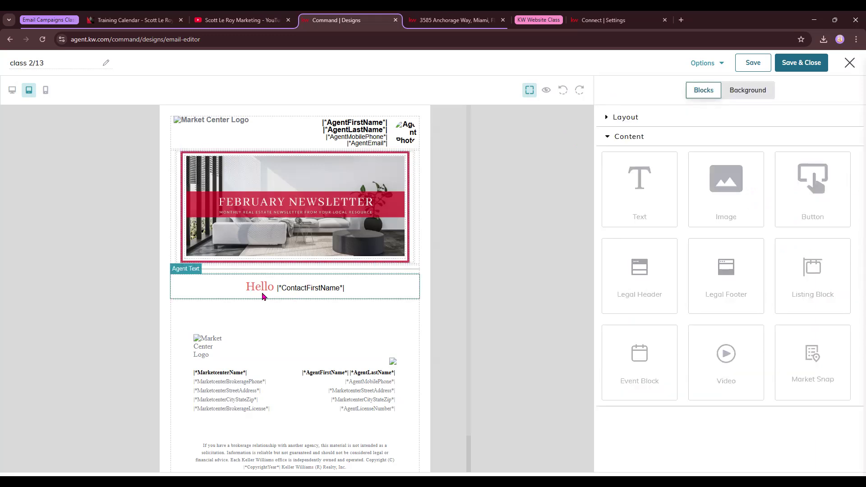
click(546, 92)
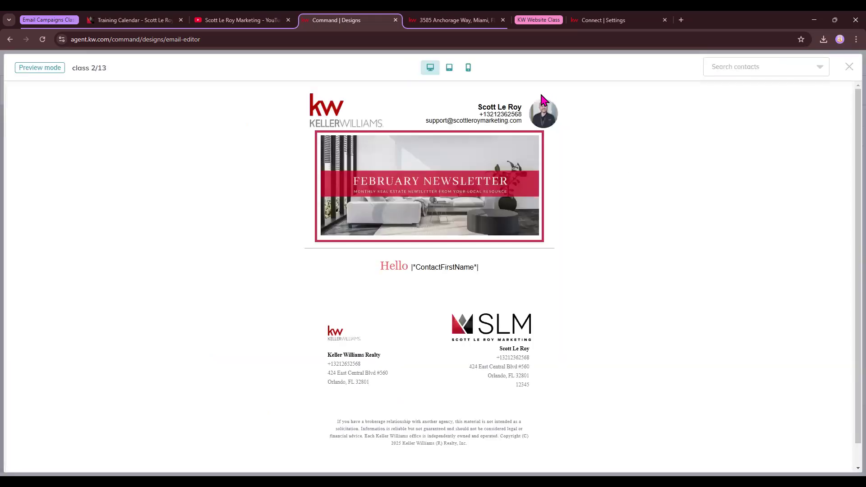
drag(375, 265, 489, 268)
click(616, 275)
click(783, 66)
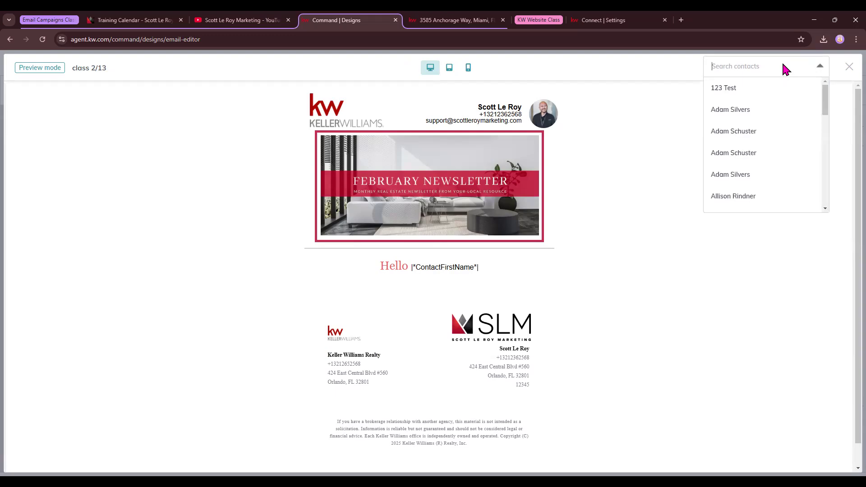
click(759, 92)
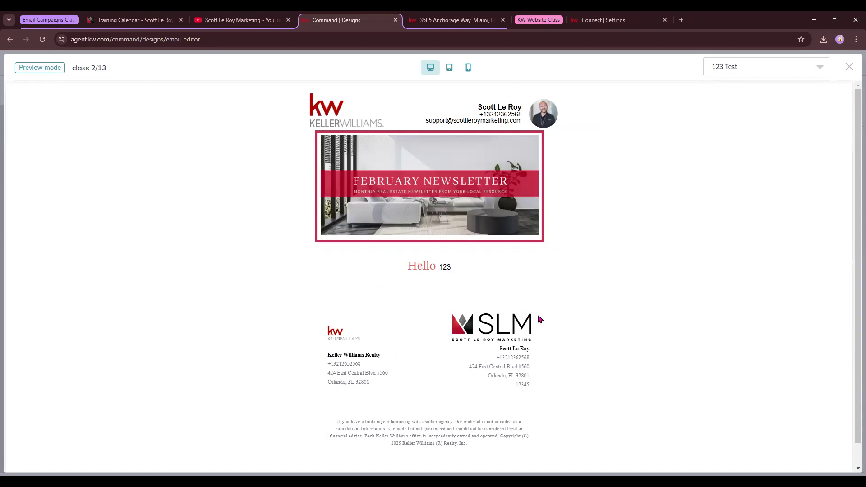
click(850, 68)
click(722, 65)
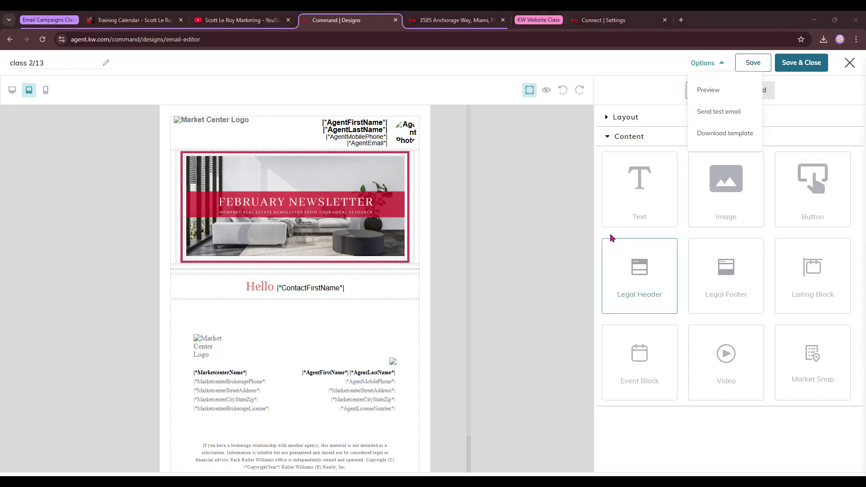
click(522, 244)
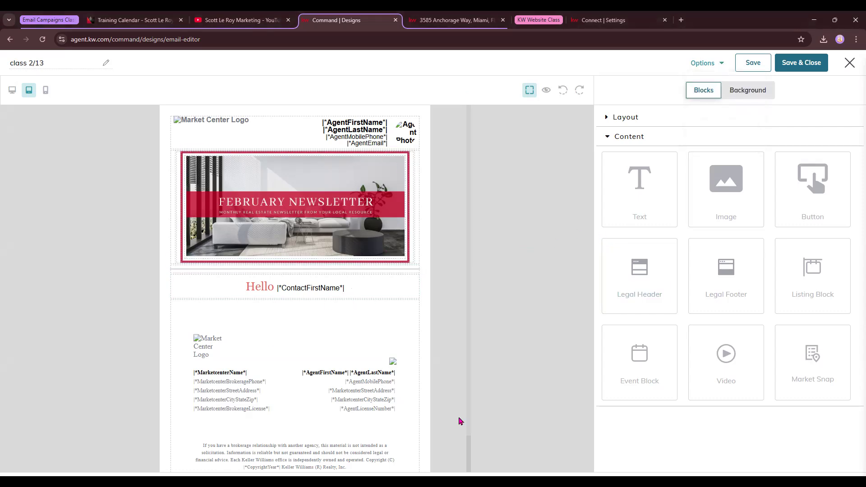
Step: Set the Hello block's top and bottom container padding to 50px
click(304, 293)
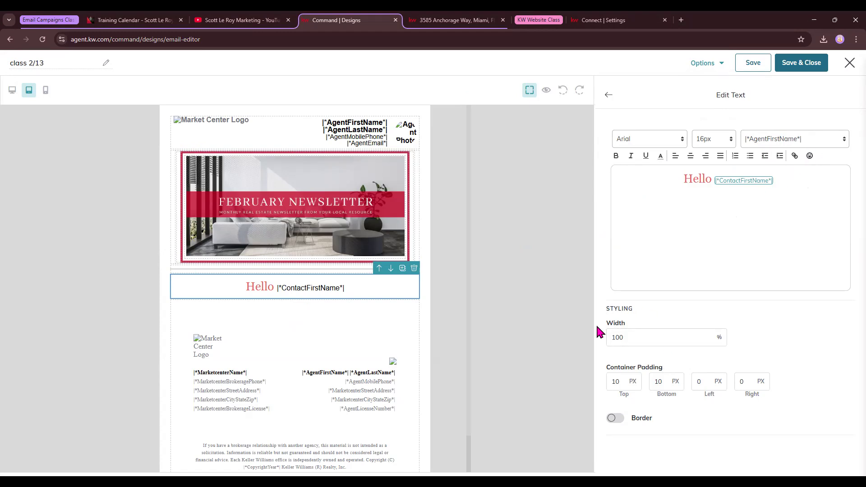
click(617, 337)
double_click(615, 382)
text(500)
scroll(344, 340, down, 4)
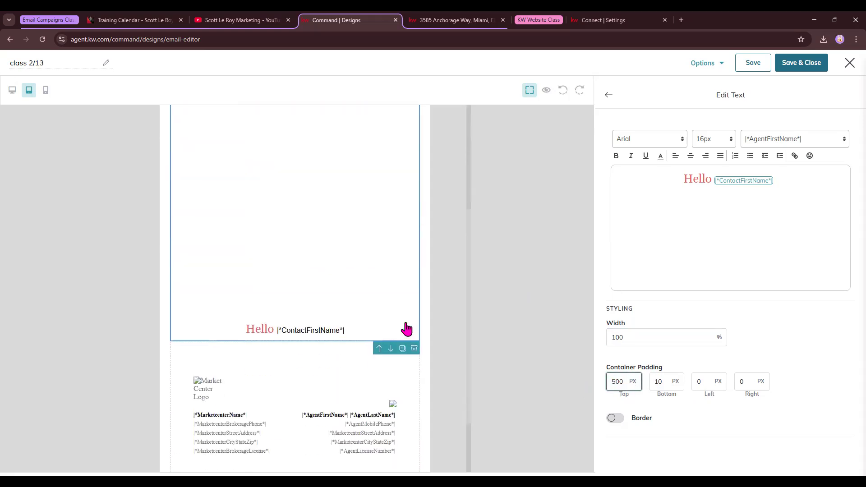
scroll(316, 194, up, 1)
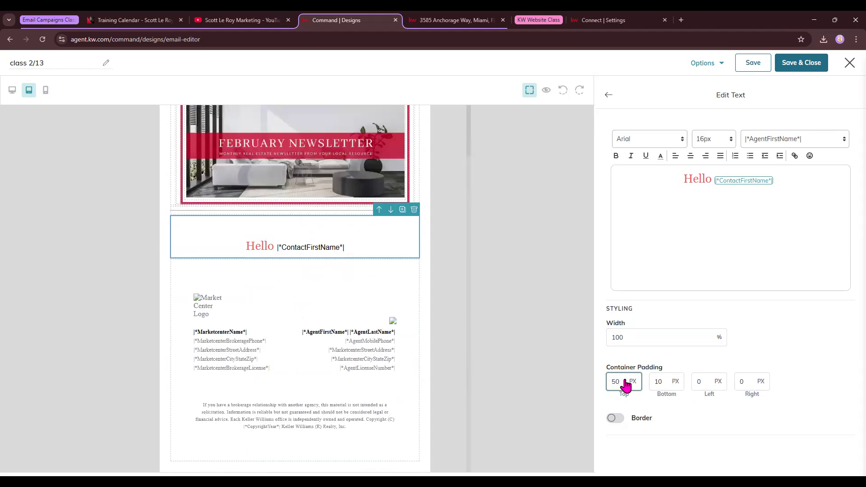
double_click(659, 382)
text(5)
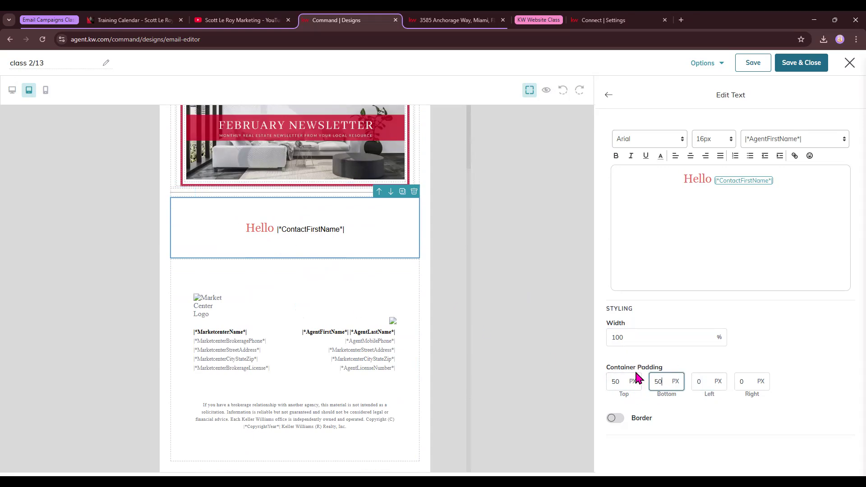
Step: Leave the greeting block without a border and return to the Blocks list
click(615, 419)
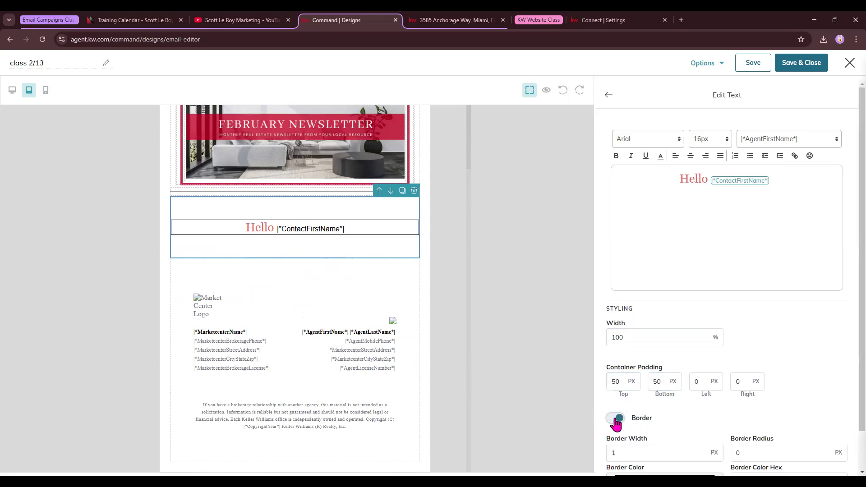
scroll(774, 397, down, 1)
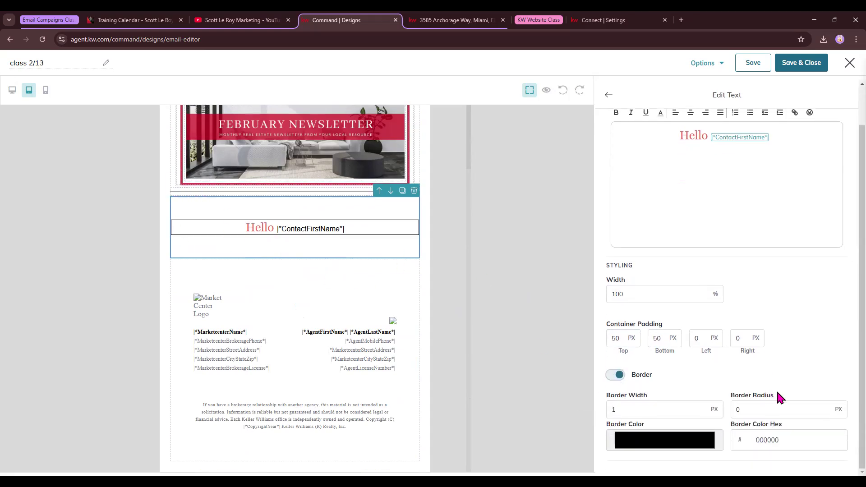
click(617, 375)
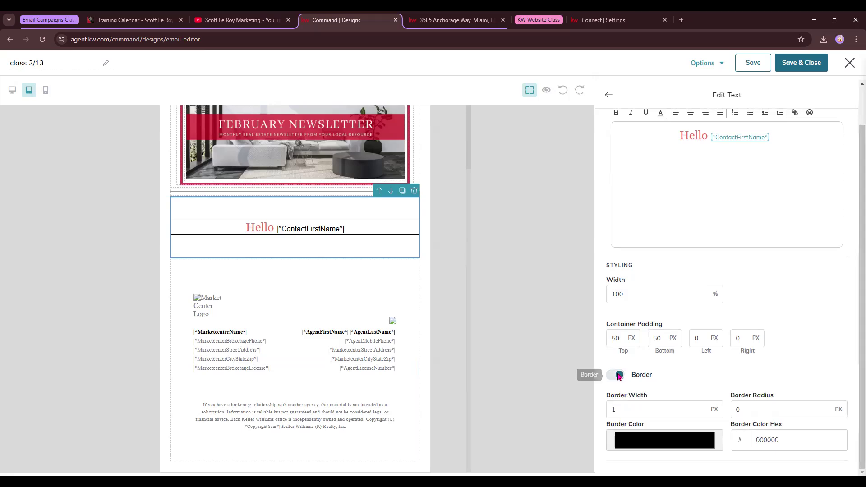
click(610, 95)
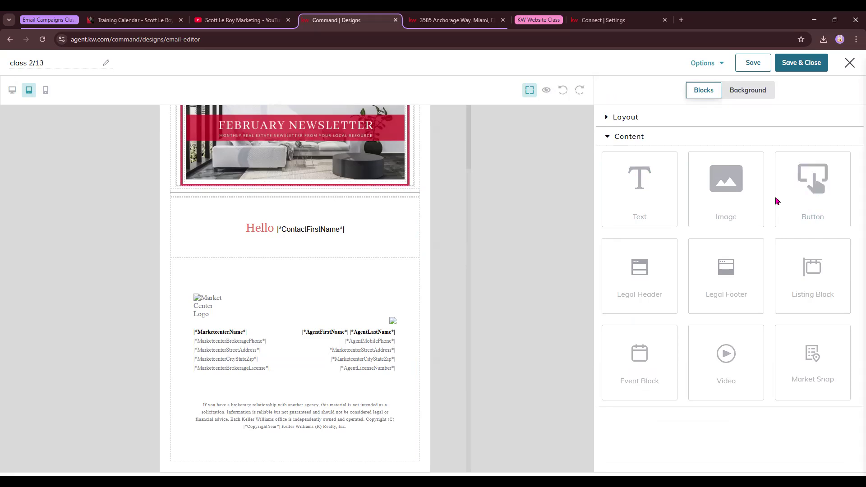
Step: Add a button below the Hello greeting labelled 'Sign Up Here'
drag(806, 178, 330, 265)
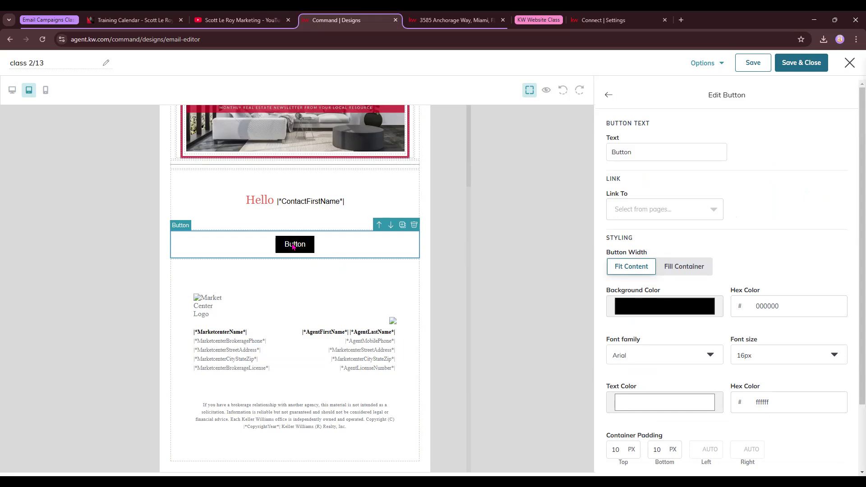
click(677, 152)
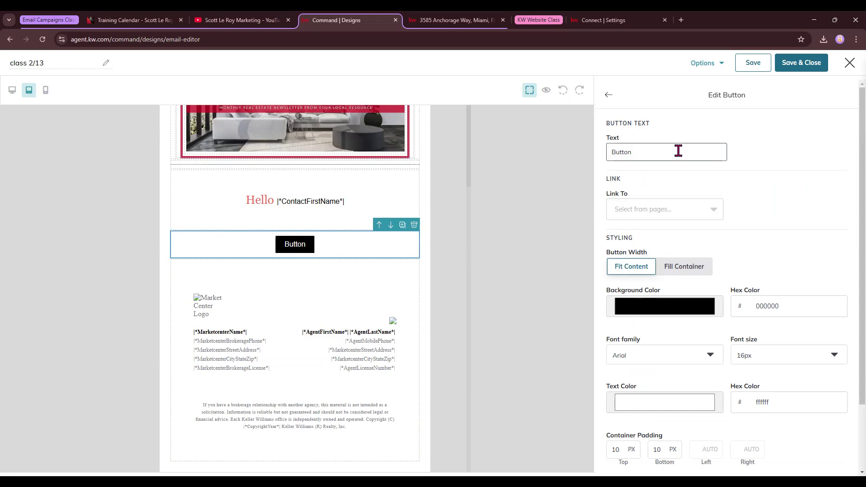
key(ctrl+a)
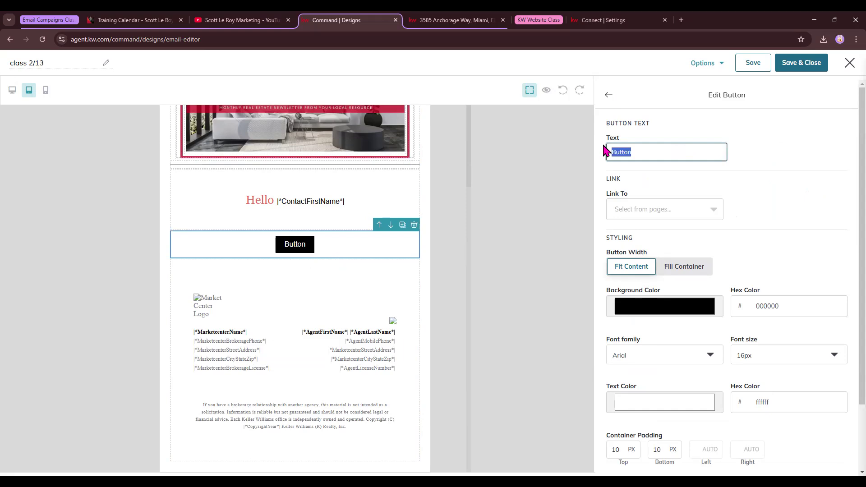
text(Sign Up Here)
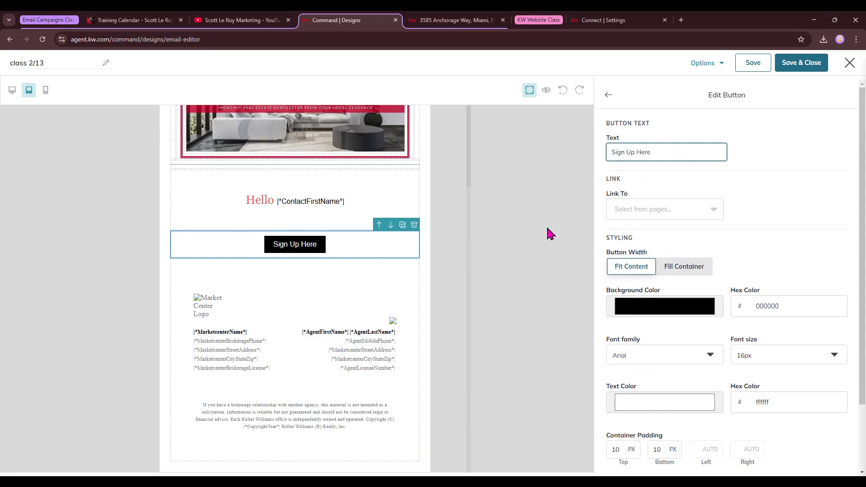
Step: Link the button to the training calendar page's web address
click(625, 210)
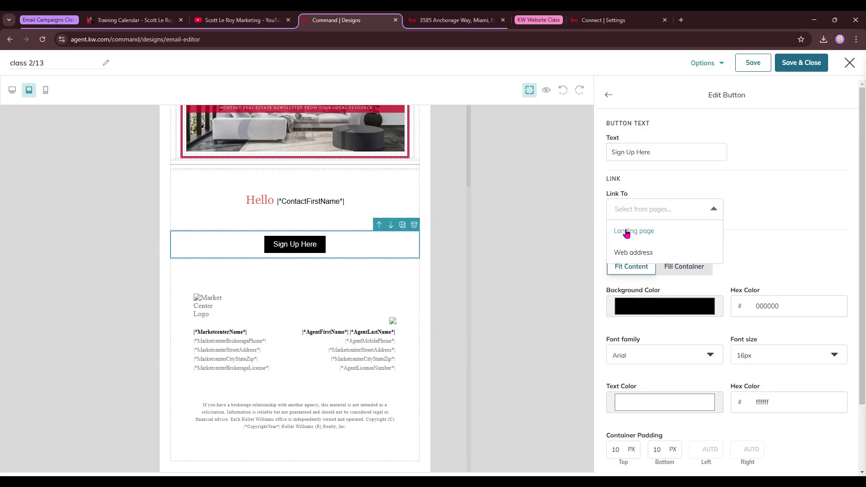
click(627, 231)
click(773, 209)
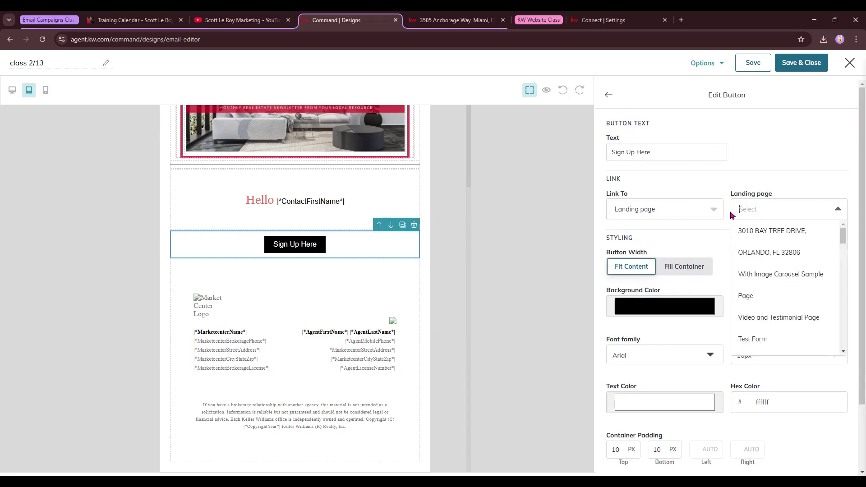
click(763, 343)
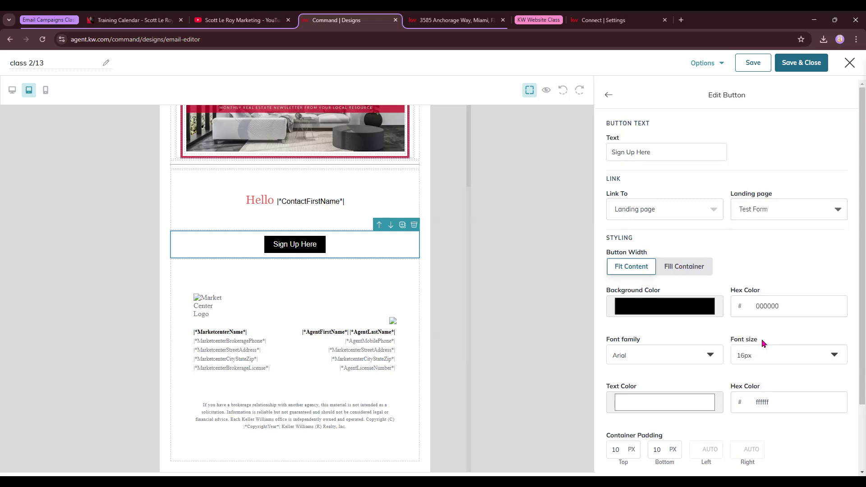
click(716, 214)
click(650, 252)
click(136, 20)
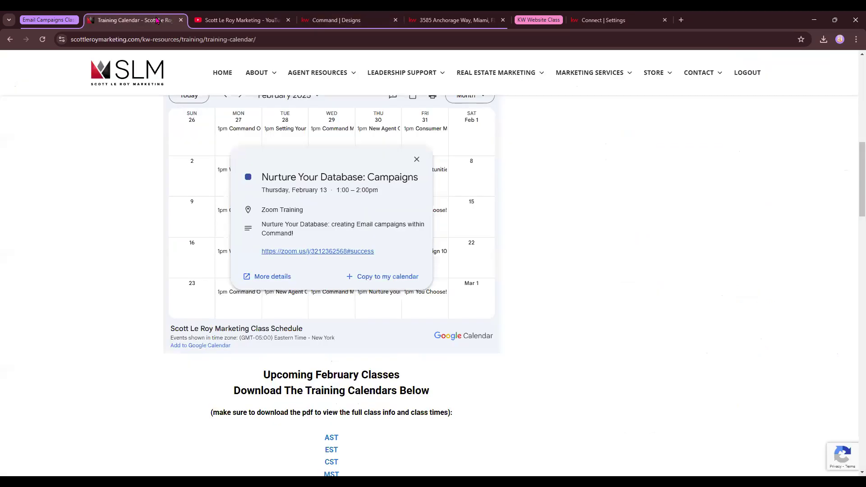
click(166, 39)
click(336, 20)
click(766, 209)
key(ctrl+v)
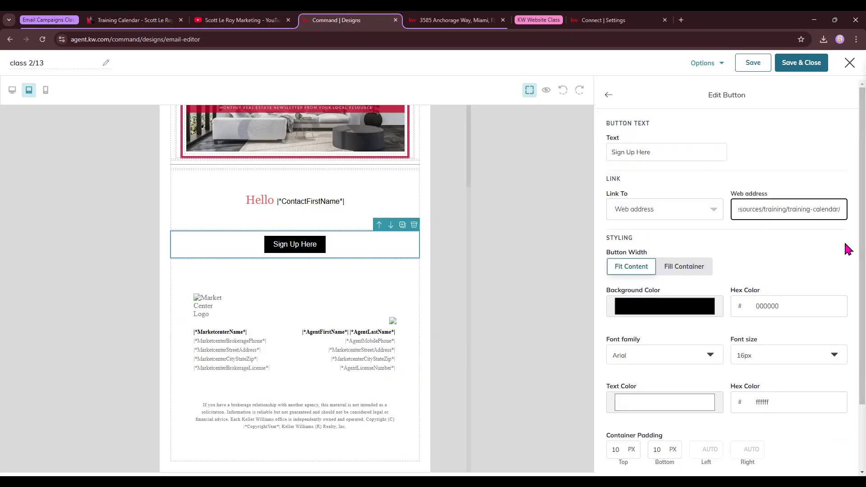
scroll(786, 207, down, 1)
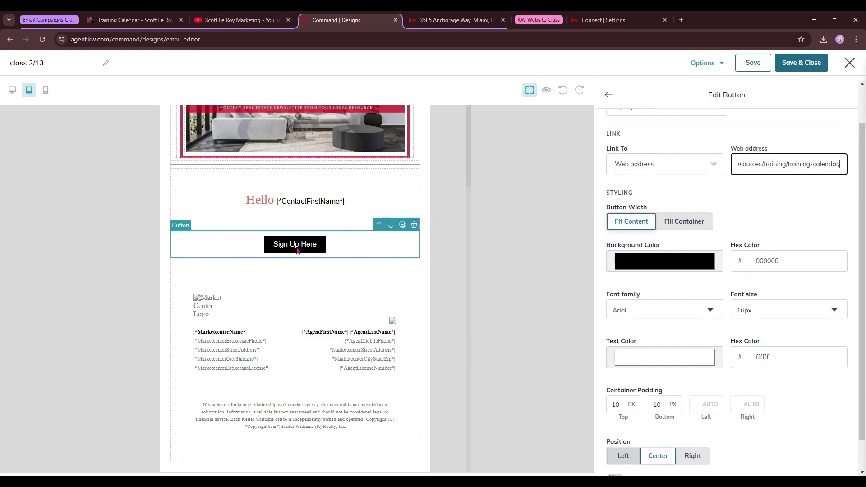
Step: Keep the button at fit-content width and make its background dark red 9d0021
click(683, 224)
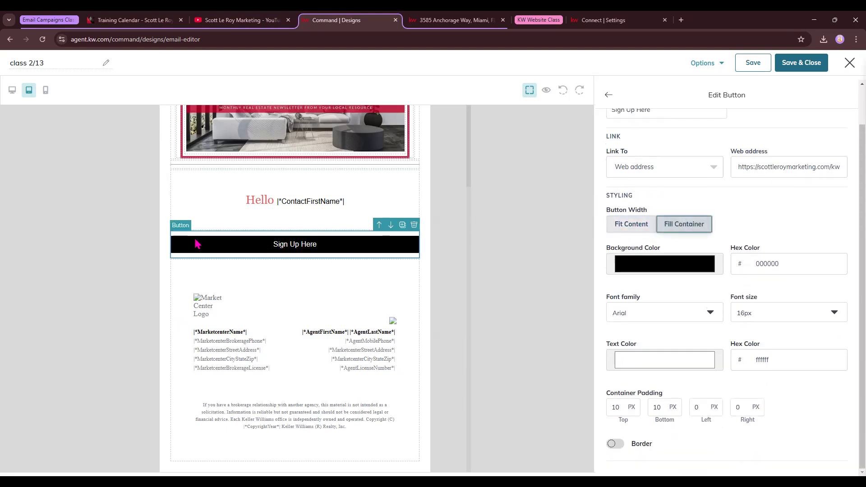
click(630, 224)
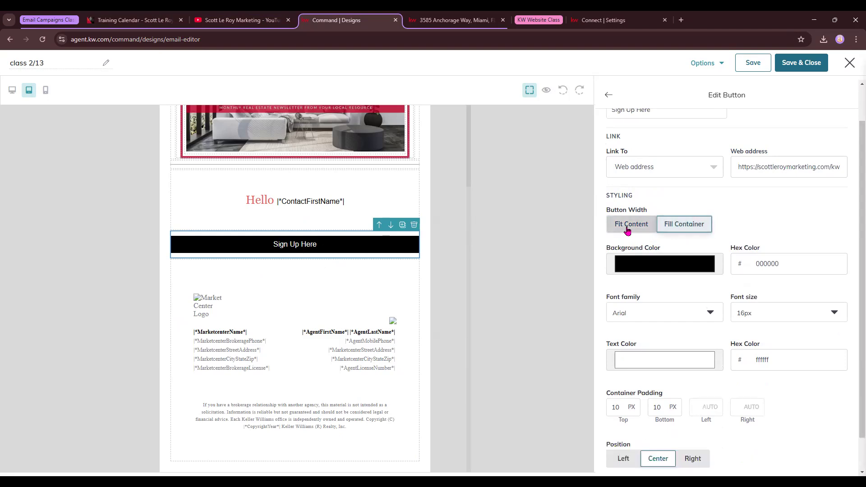
click(632, 269)
click(617, 349)
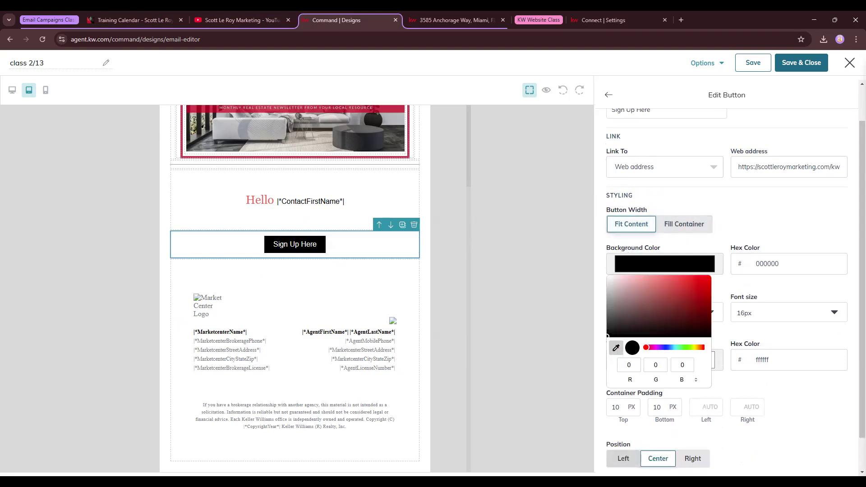
click(215, 111)
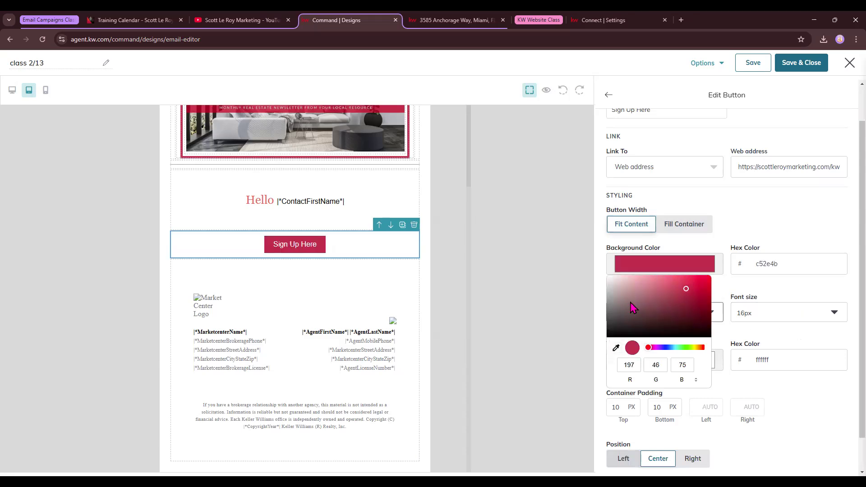
click(616, 349)
click(202, 117)
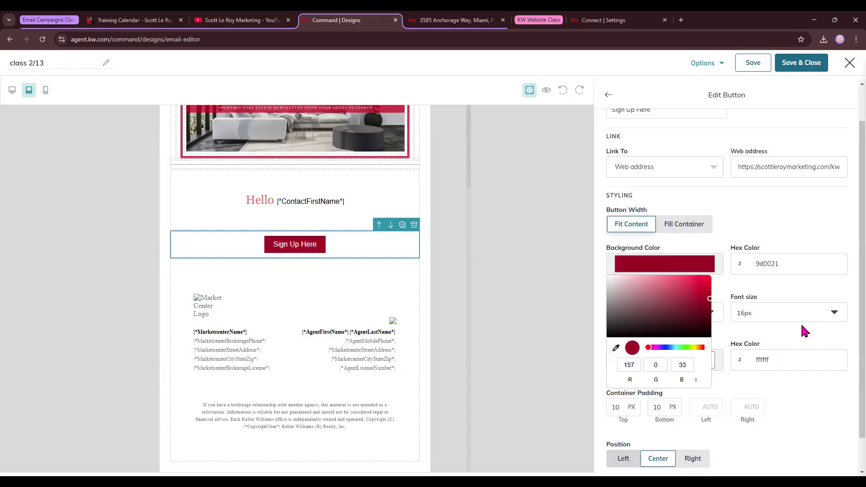
click(778, 288)
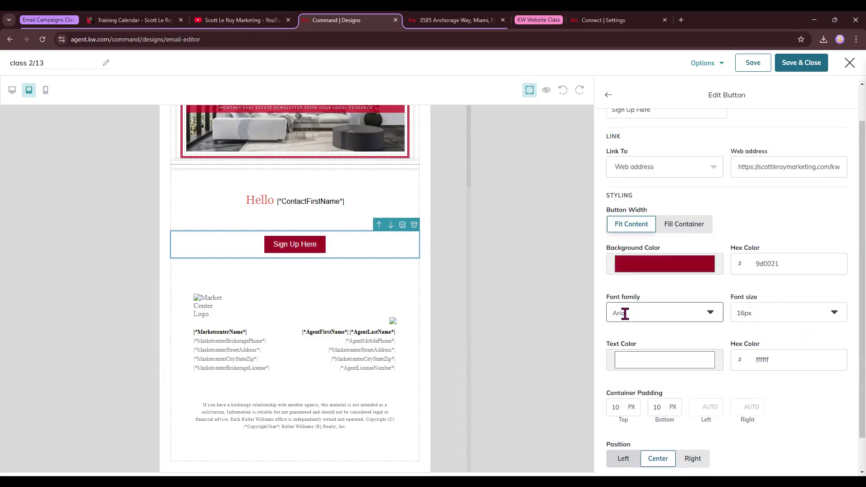
Step: Keep the button centred and return to the Blocks list
scroll(627, 320, down, 1)
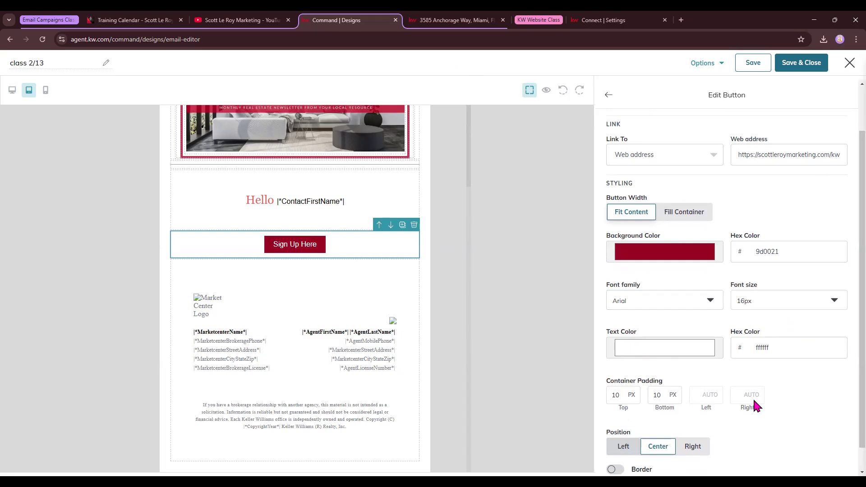
scroll(704, 376, down, 2)
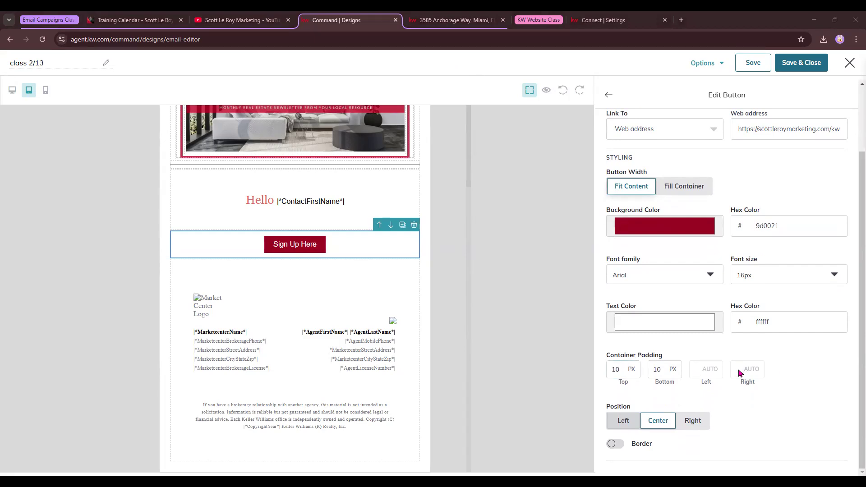
click(623, 423)
click(655, 422)
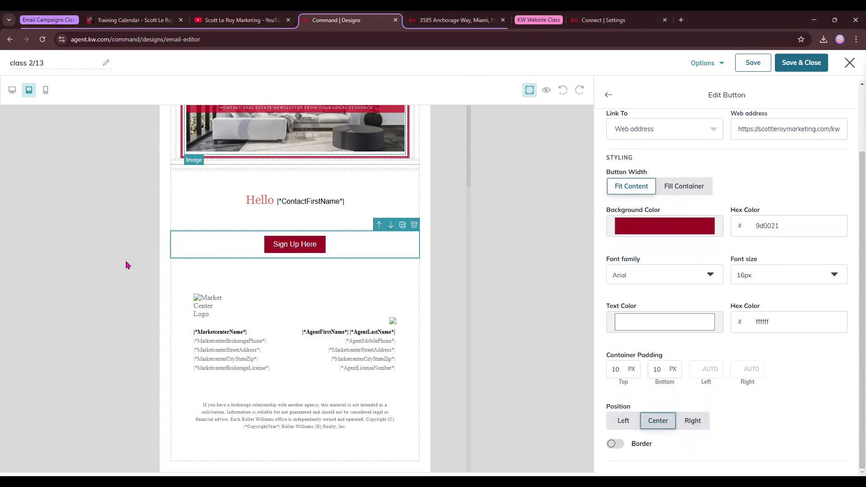
scroll(689, 246, up, 2)
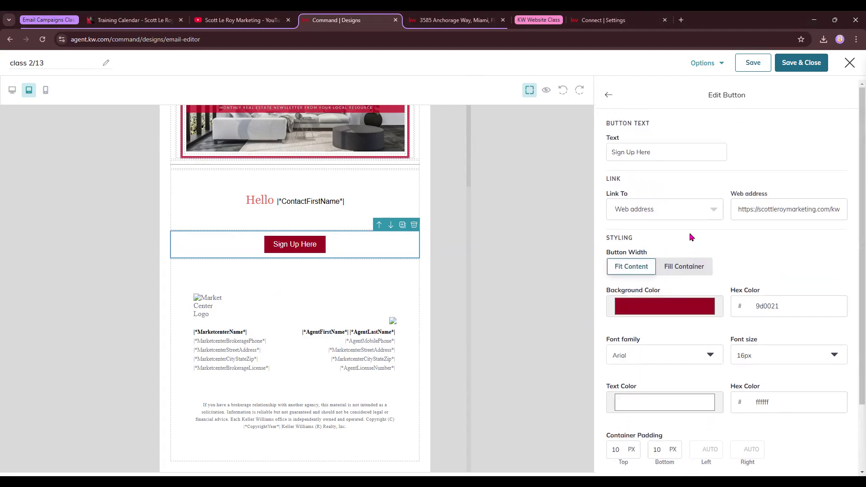
click(608, 96)
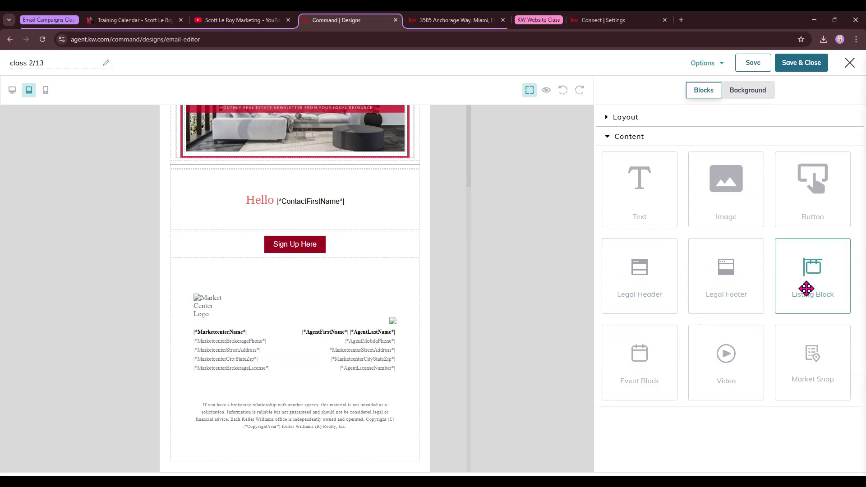
Step: Drop a listing block below the Sign Up Here button and start Autofill from Listing
drag(814, 278, 373, 268)
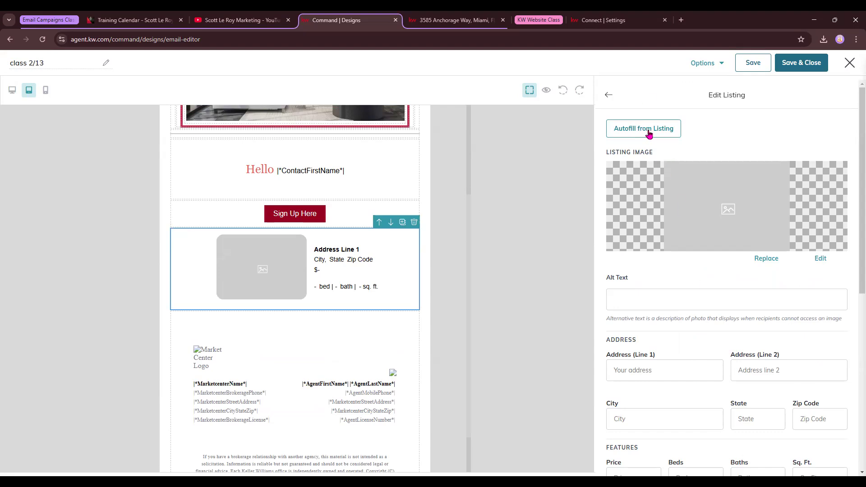
click(649, 134)
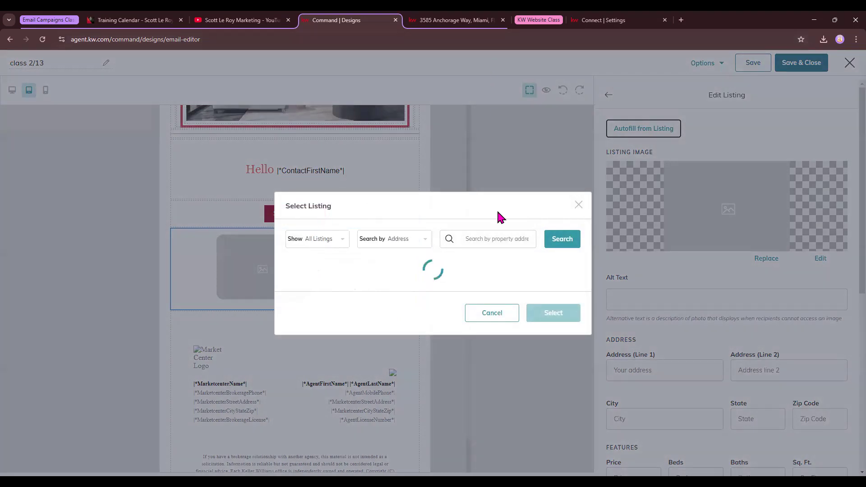
click(456, 20)
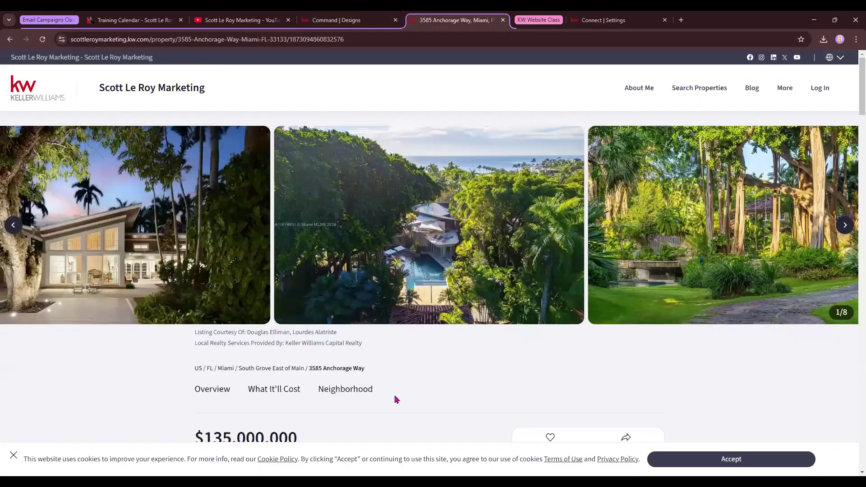
Step: Copy the Miami property's address and search for it in the Select Listing picker
scroll(318, 396, down, 3)
drag(334, 320, 191, 320)
key(ctrl+c)
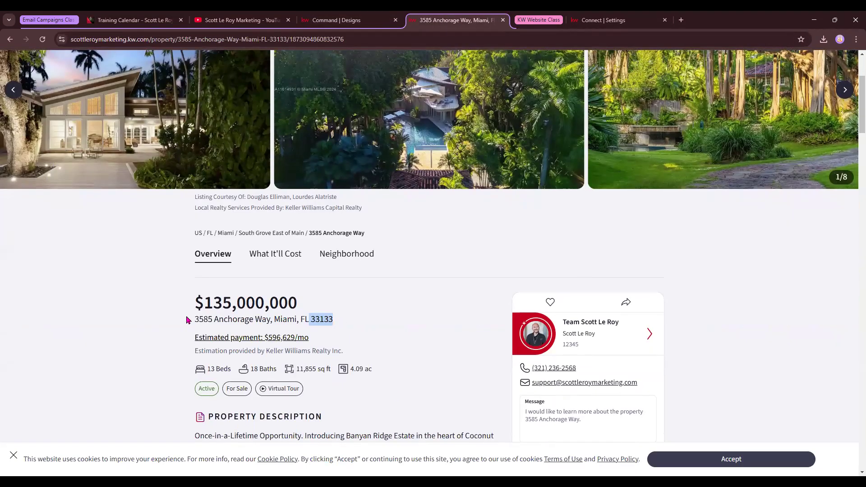
click(349, 18)
click(464, 100)
key(ctrl+v)
key(Return)
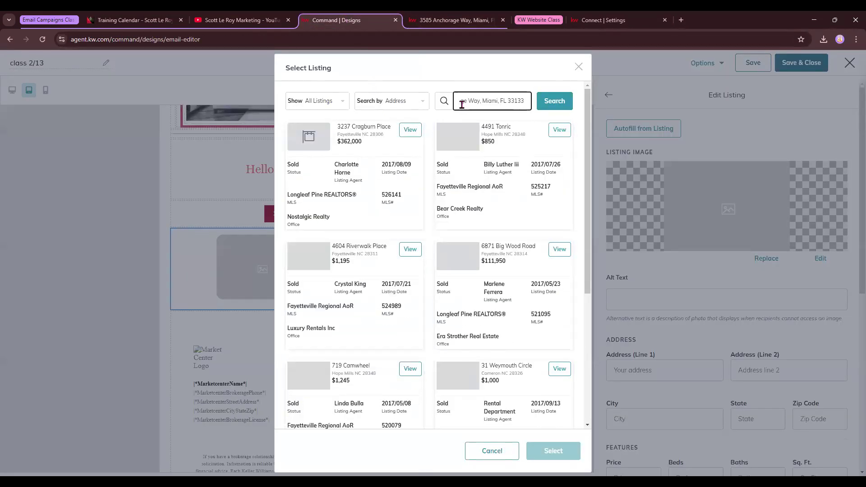
click(337, 102)
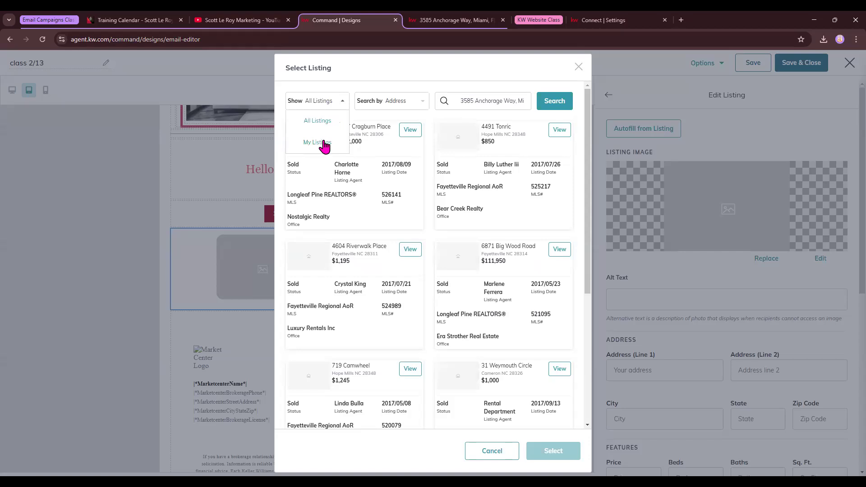
click(410, 103)
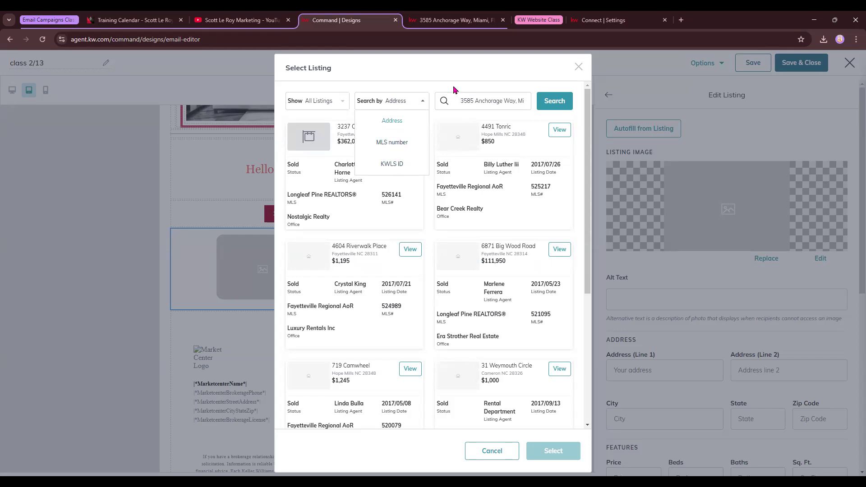
click(520, 97)
drag(516, 103, 568, 114)
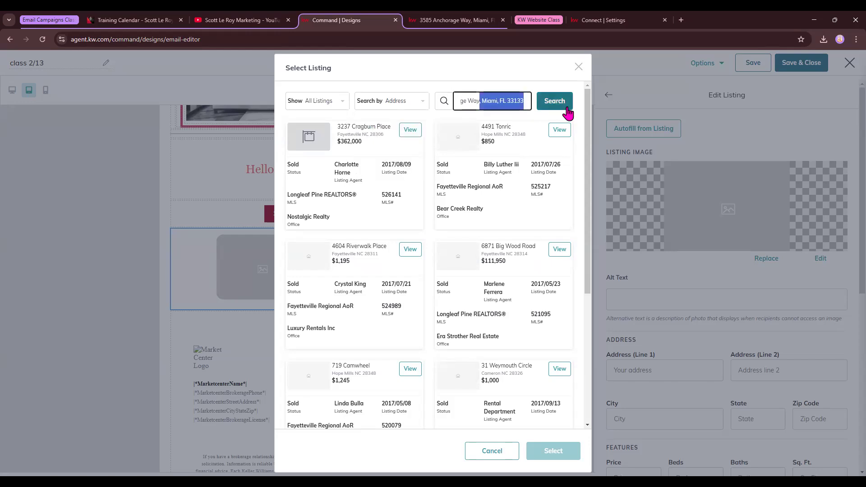
key(BackSpace)
click(568, 113)
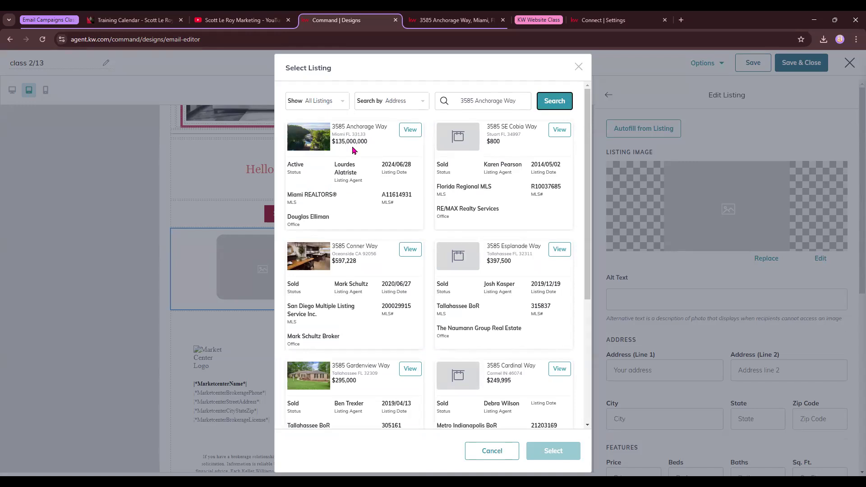
click(410, 130)
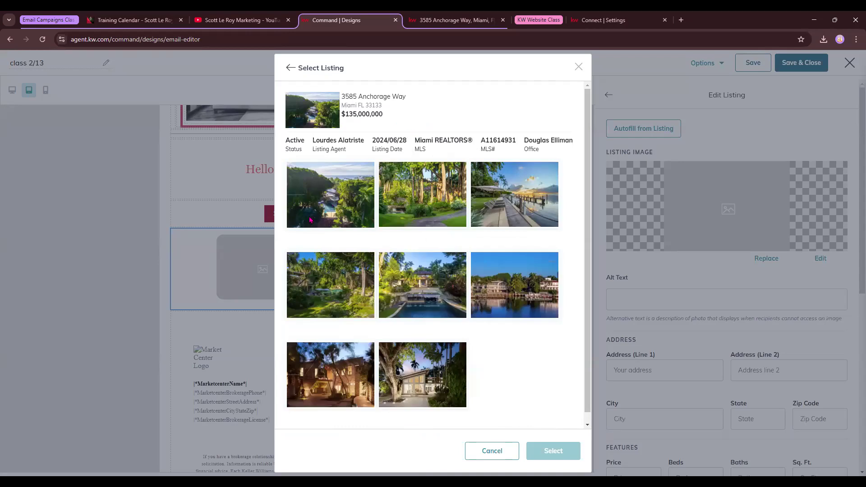
click(437, 301)
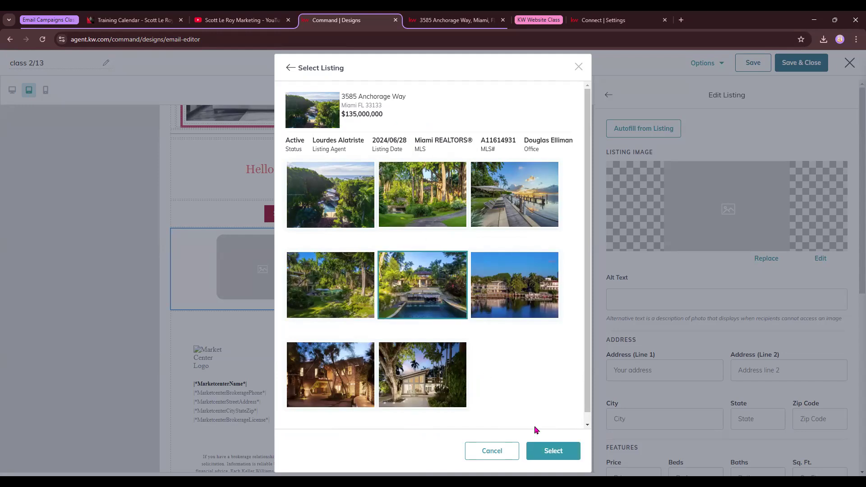
click(554, 452)
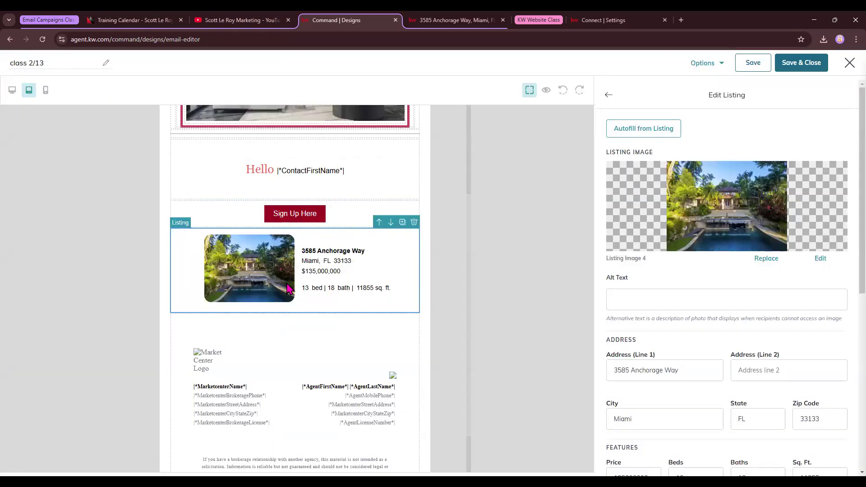
scroll(747, 327, down, 2)
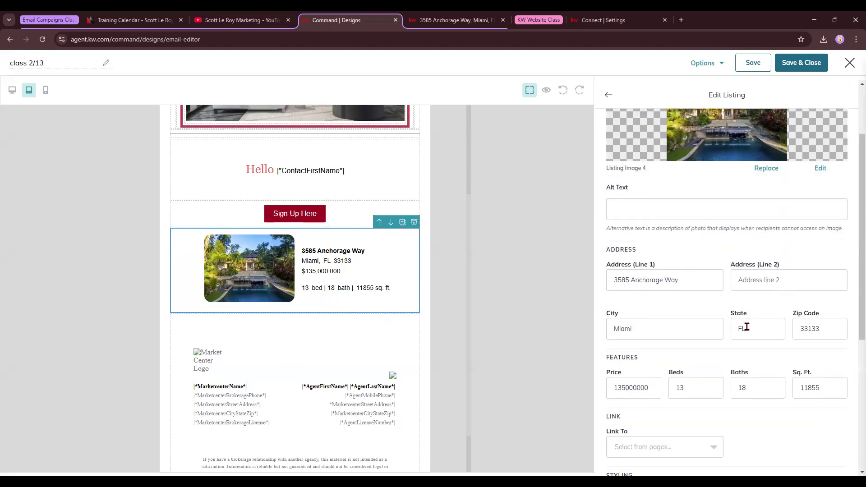
scroll(657, 269, down, 2)
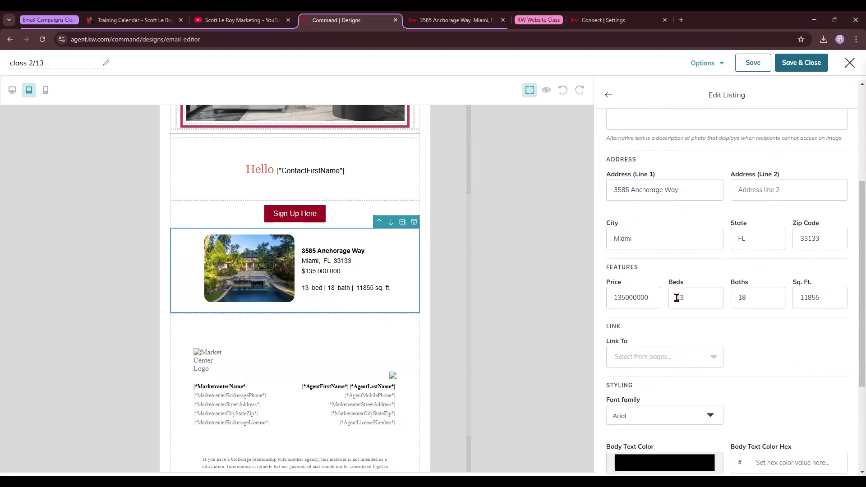
click(427, 18)
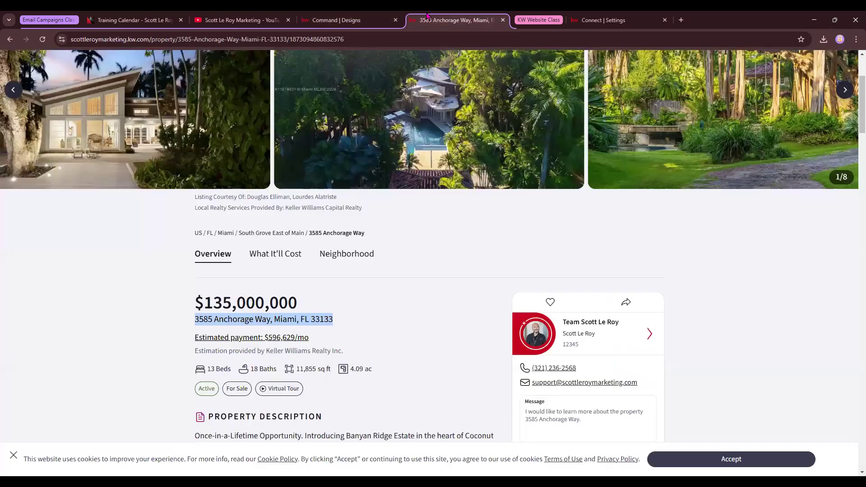
click(387, 39)
click(387, 39)
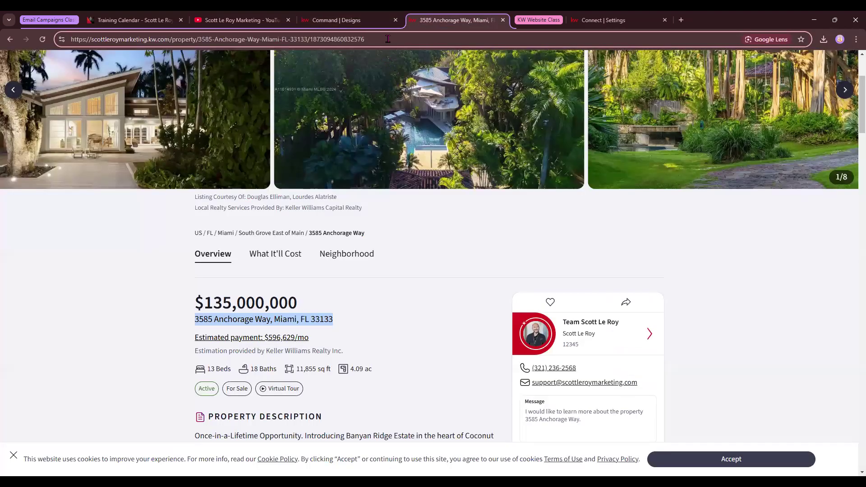
text(/openhouse)
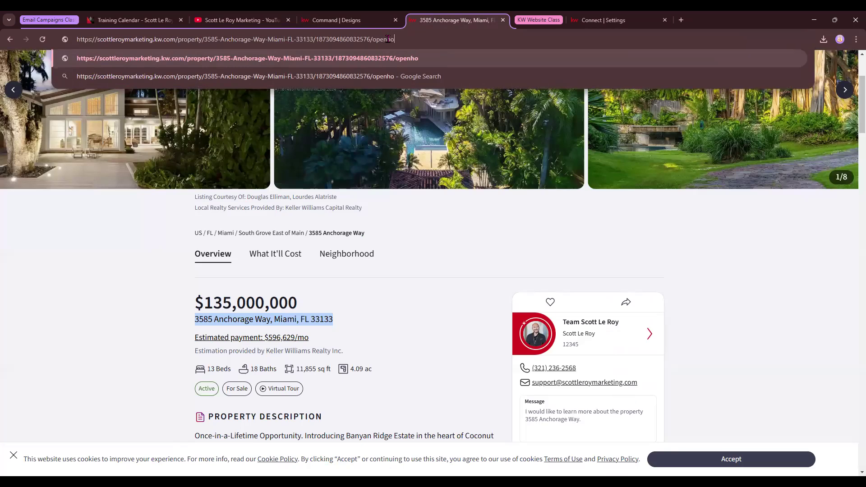
key(Return)
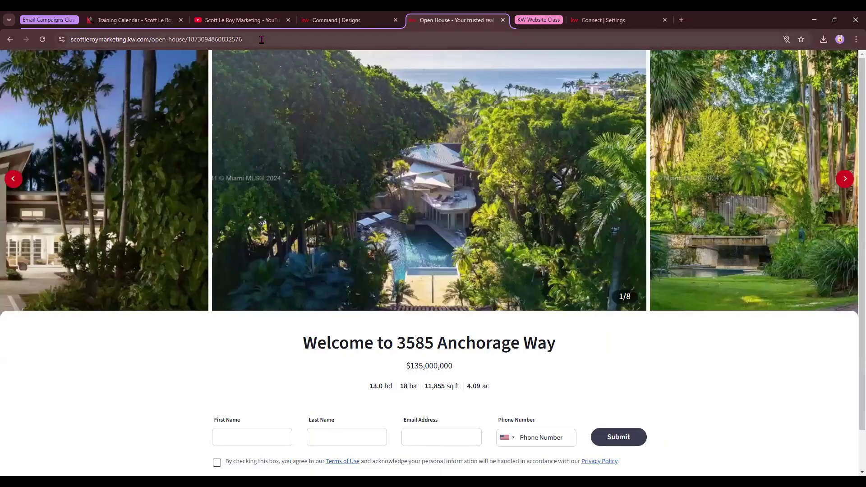
click(262, 40)
click(336, 20)
Step: Set the listing's Link To option to Web address and paste in the copied open-house page URL
click(668, 361)
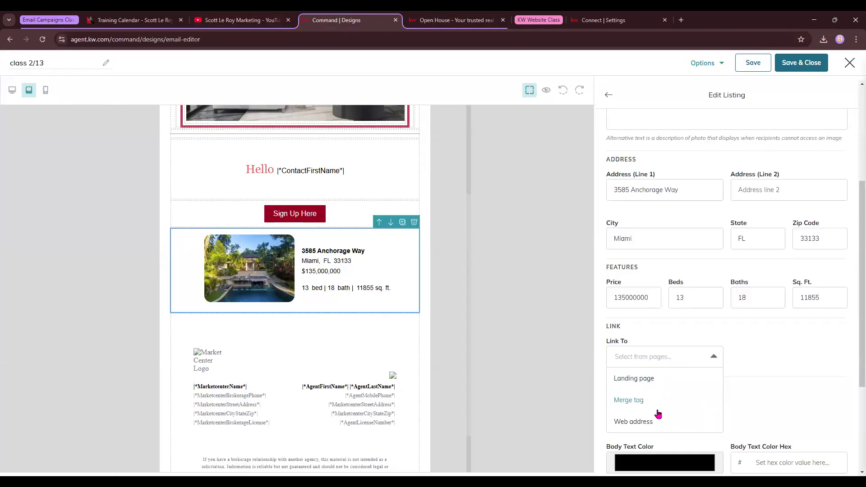
click(654, 420)
click(779, 357)
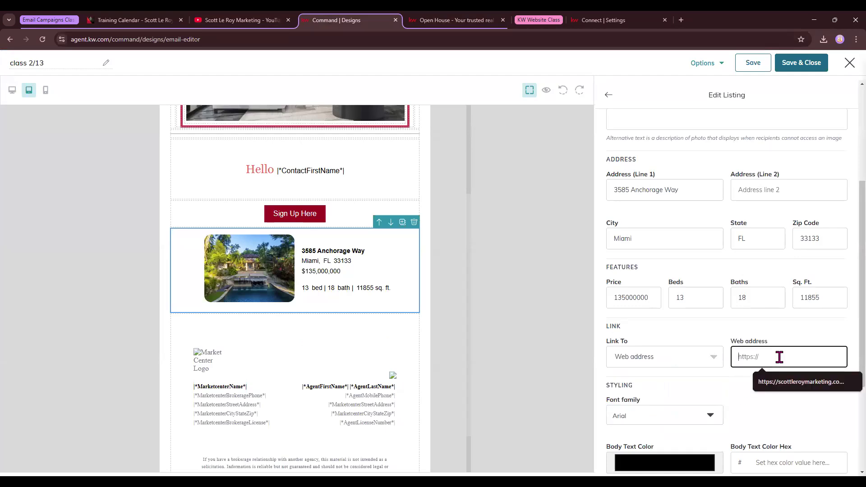
click(754, 389)
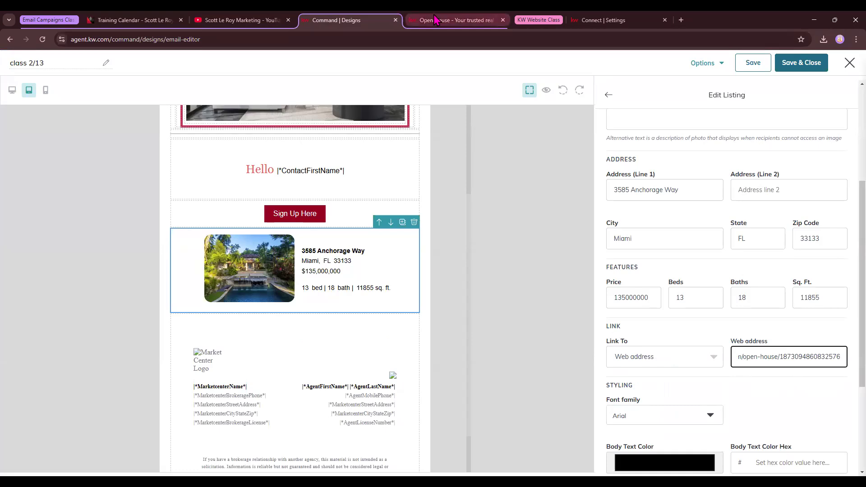
click(452, 20)
scroll(437, 321, down, 1)
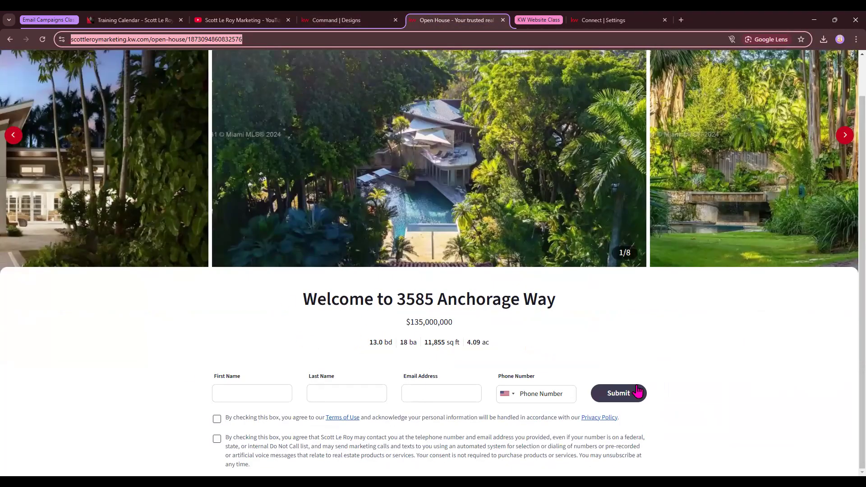
click(336, 21)
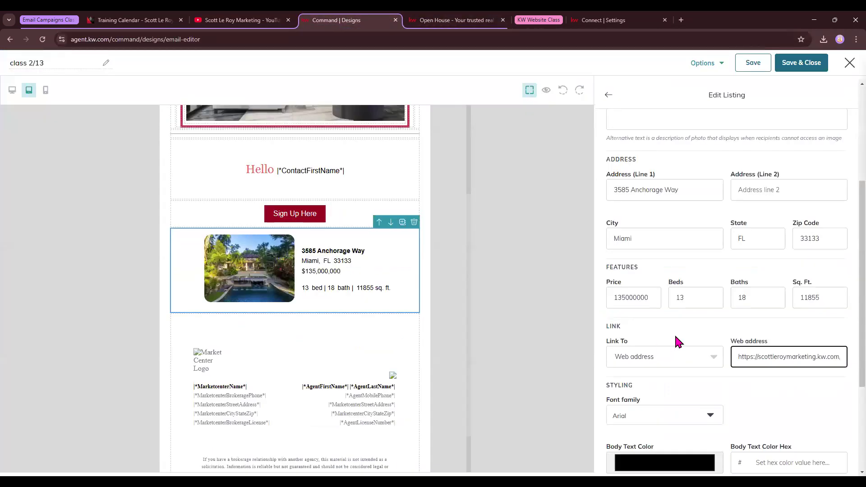
scroll(697, 326, down, 2)
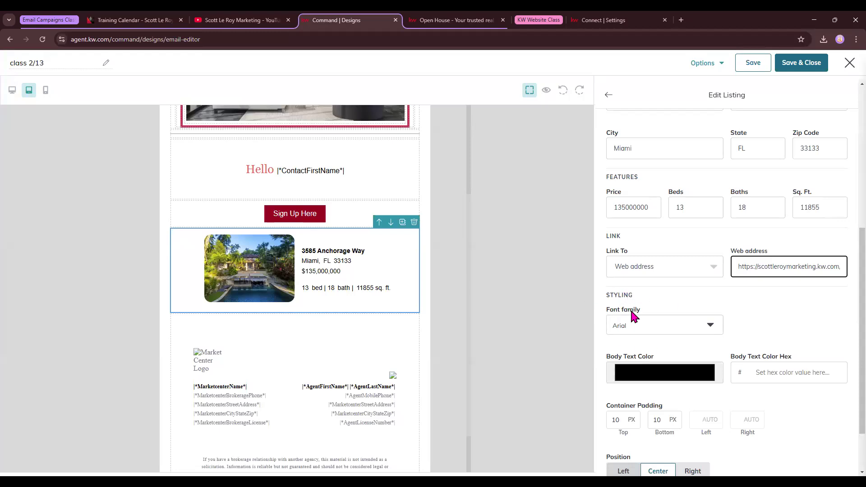
Step: Keep the listing font as Arial and set its body text colour to black (000000)
click(638, 325)
click(814, 288)
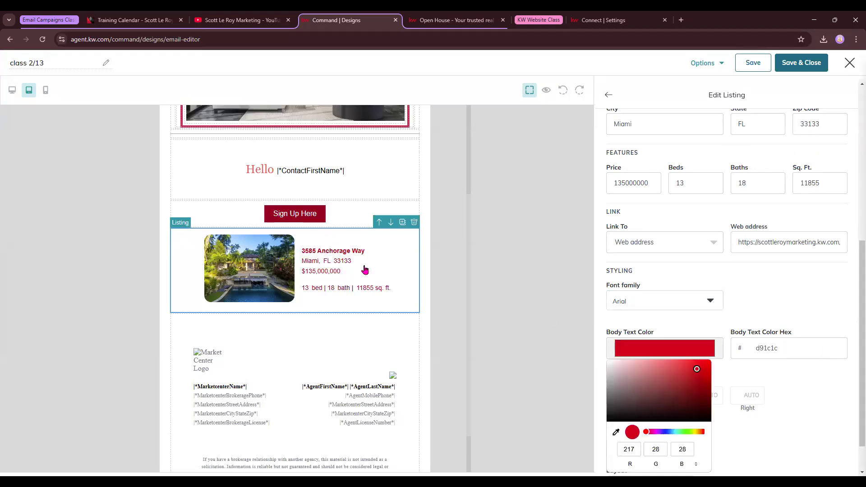
drag(644, 400, 577, 439)
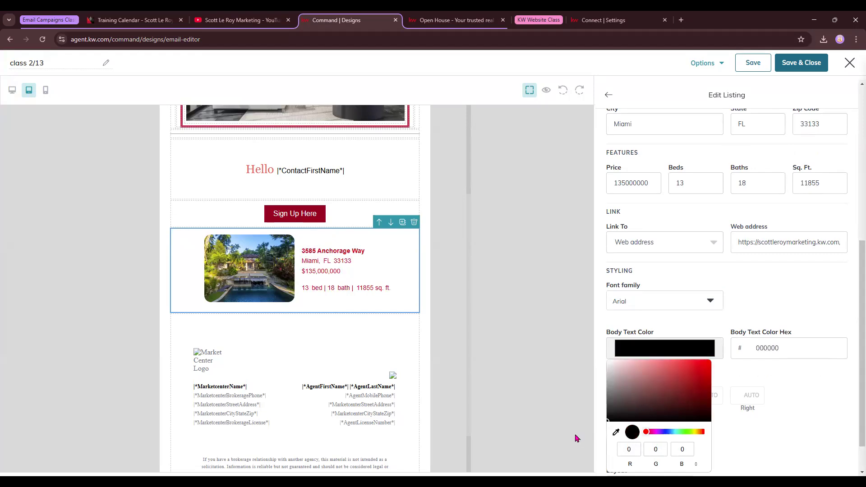
click(751, 332)
Step: Set the listing's container padding top and bottom to 50
scroll(752, 327, down, 1)
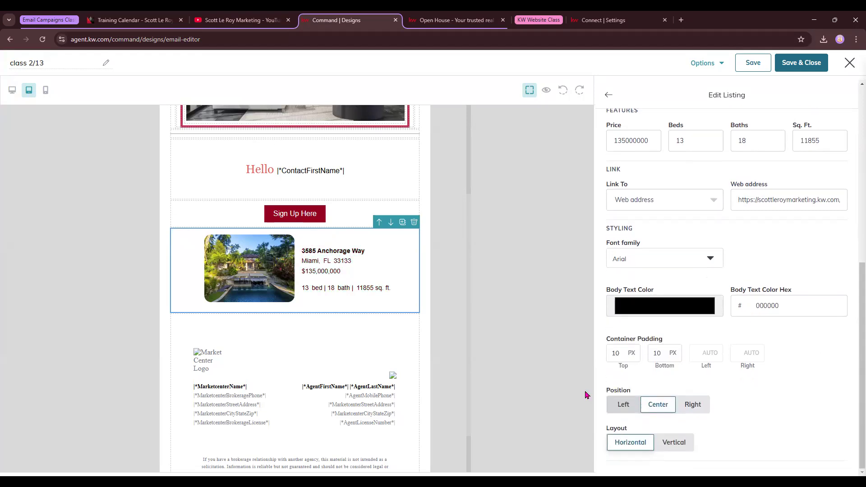
drag(629, 349, 591, 361)
text(50)
drag(663, 358, 609, 358)
text(50)
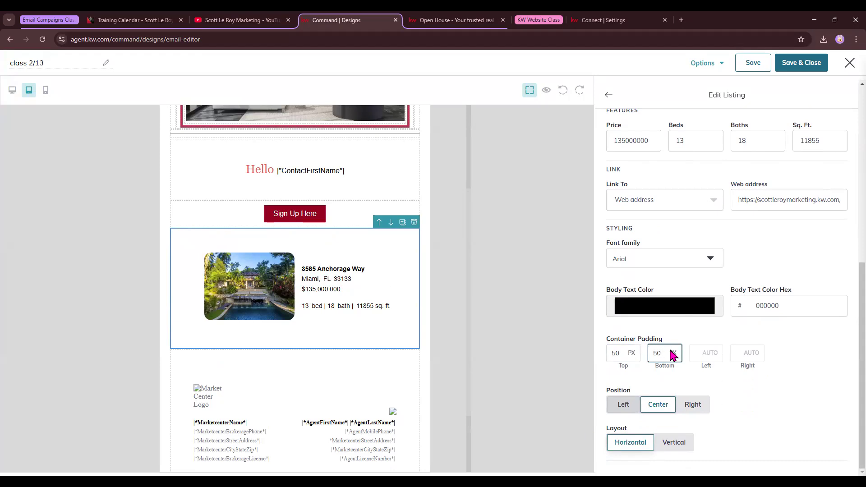
Step: Keep the listing's position Center and layout Horizontal, then preview the email at mobile size
click(627, 407)
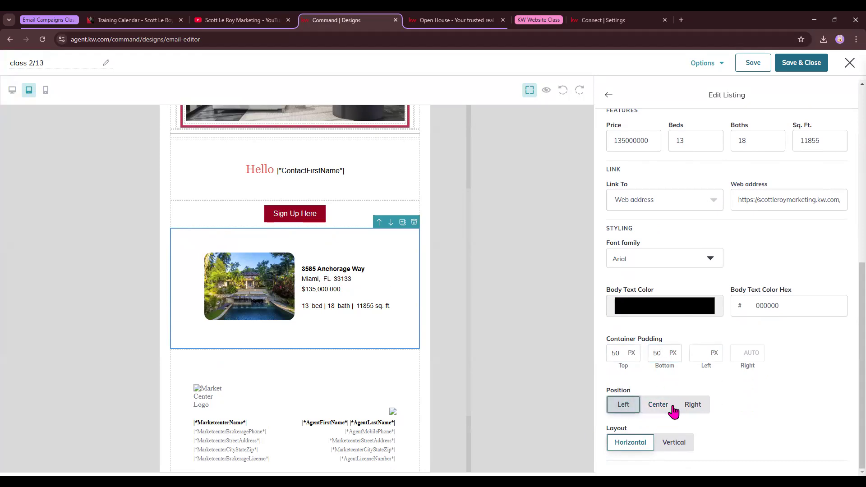
click(657, 411)
click(698, 408)
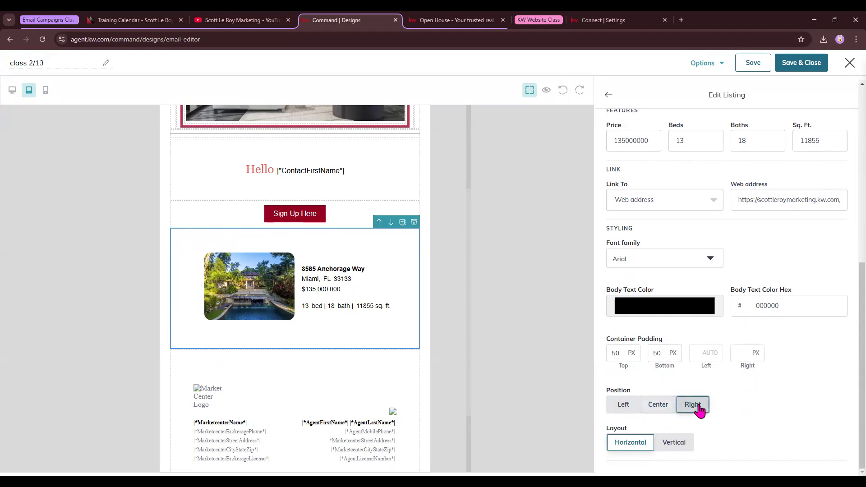
click(662, 408)
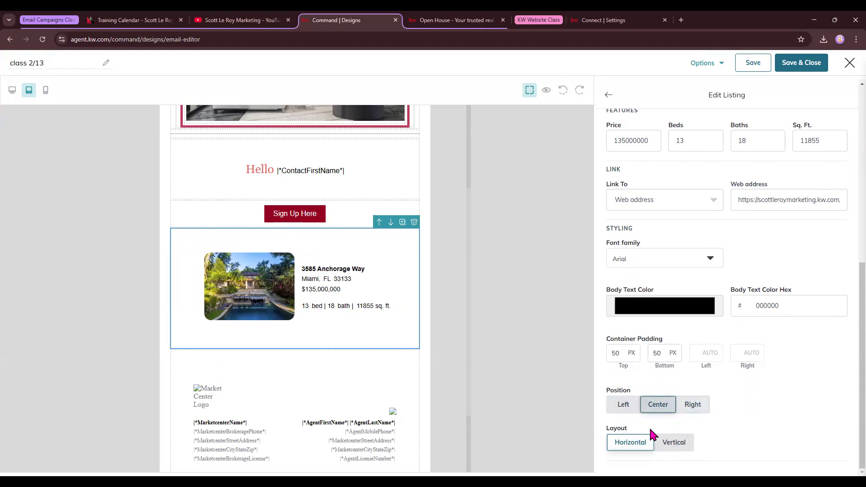
drag(610, 431, 634, 437)
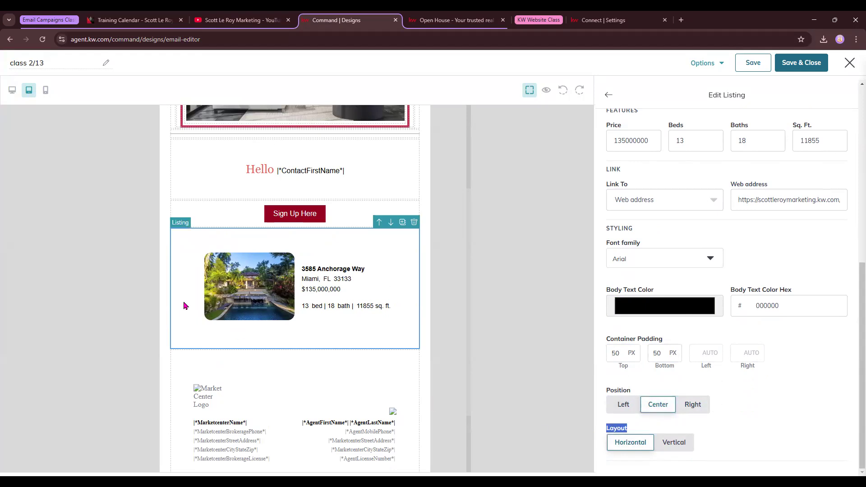
click(687, 445)
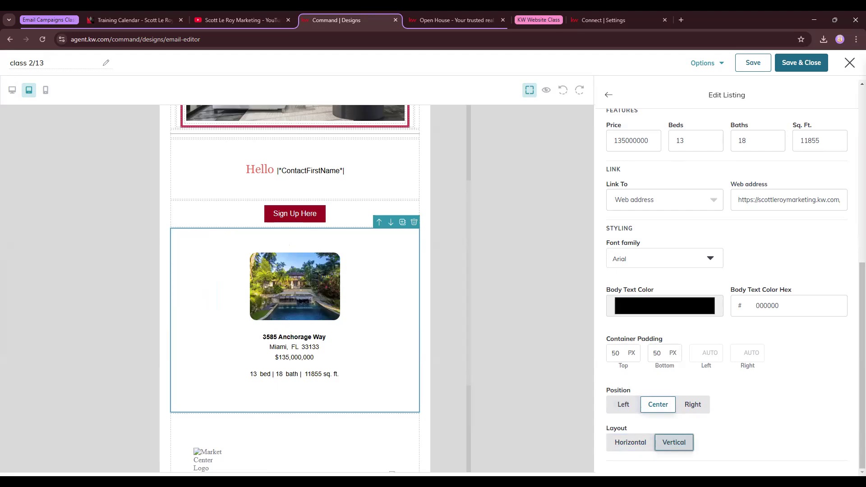
click(630, 446)
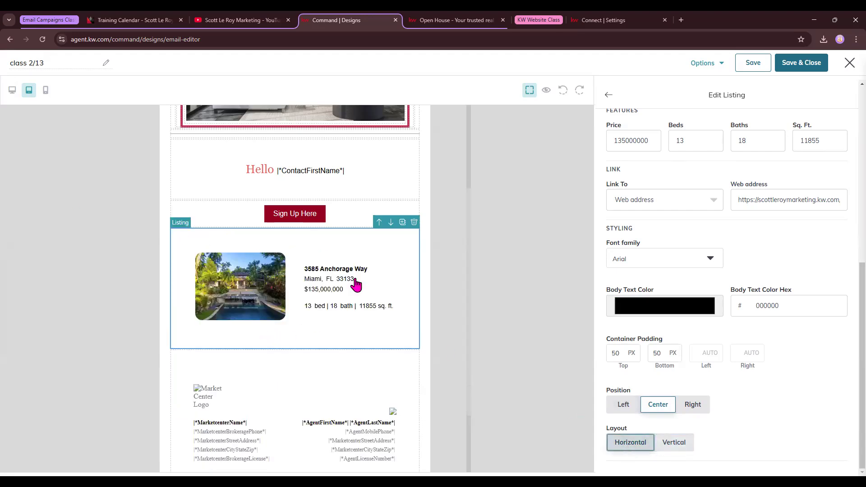
click(46, 91)
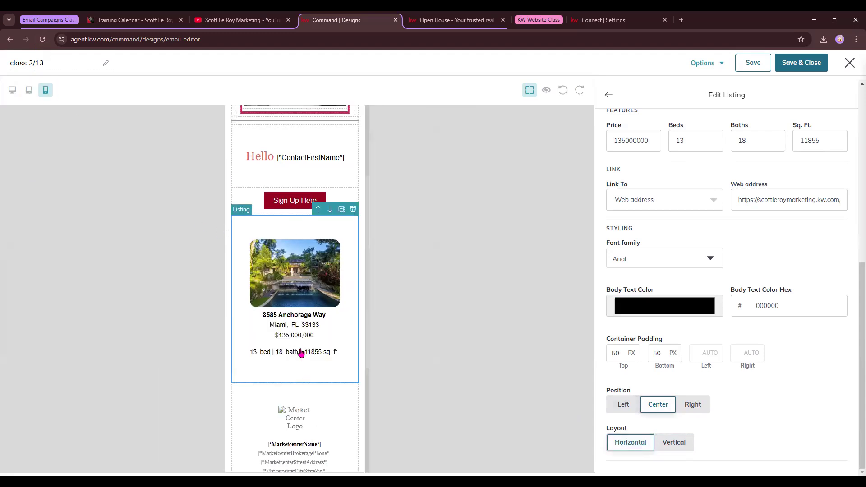
Step: Switch the class 2/13 preview from mobile back to desktop width and review the listing
scroll(301, 338, up, 3)
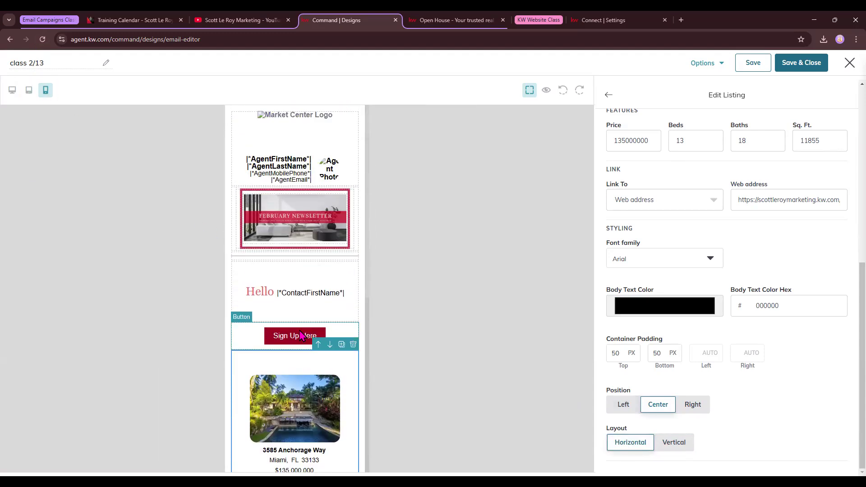
scroll(301, 335, down, 3)
scroll(353, 345, up, 3)
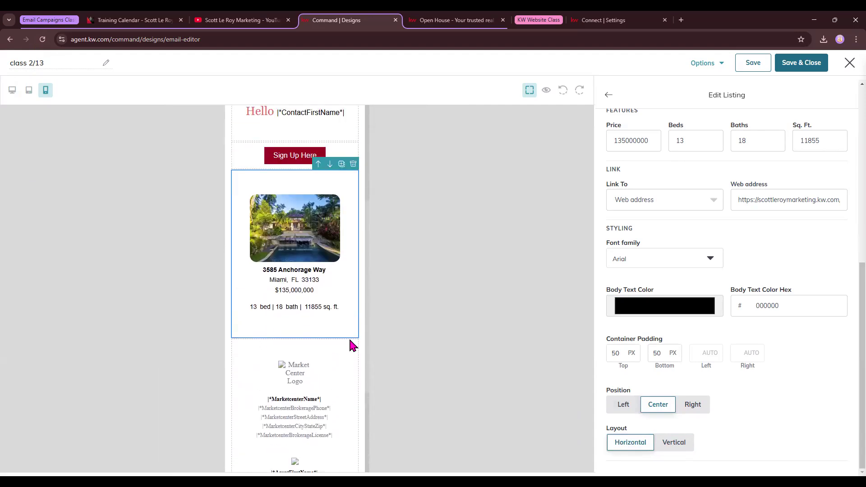
click(12, 90)
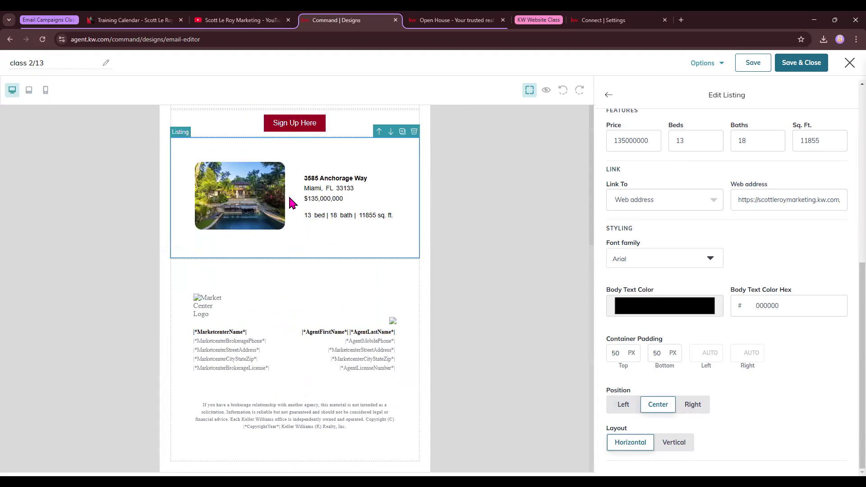
scroll(594, 221, up, 2)
scroll(593, 221, up, 2)
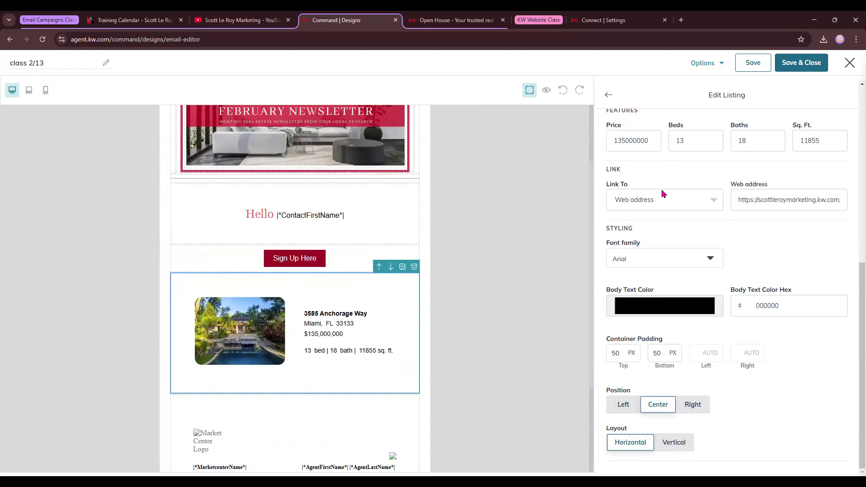
scroll(663, 193, up, 6)
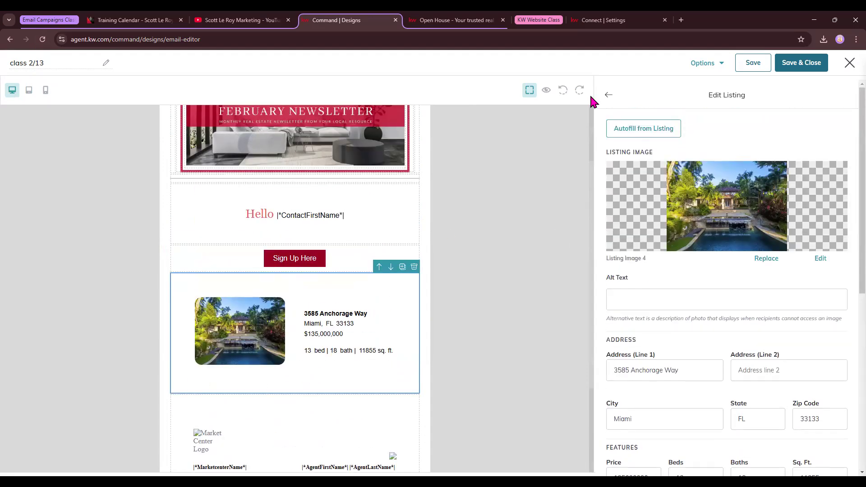
Step: Add a second Listing Block below the first and copy the property's street address
click(609, 99)
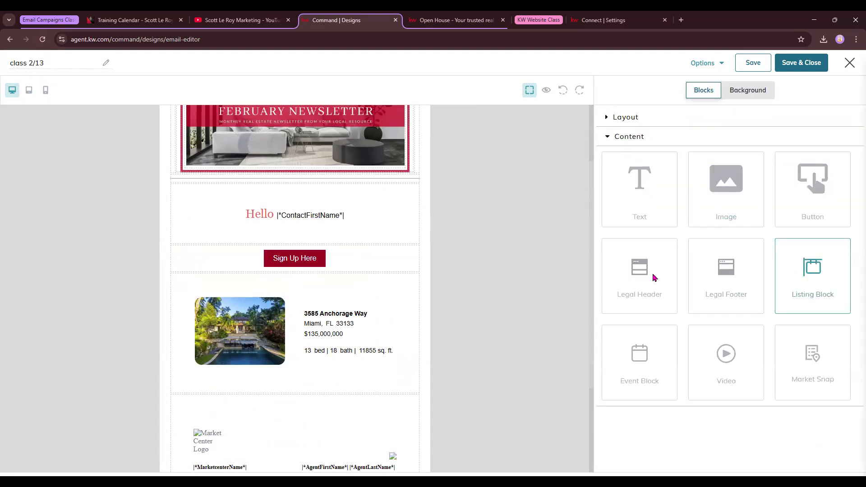
drag(799, 281, 277, 414)
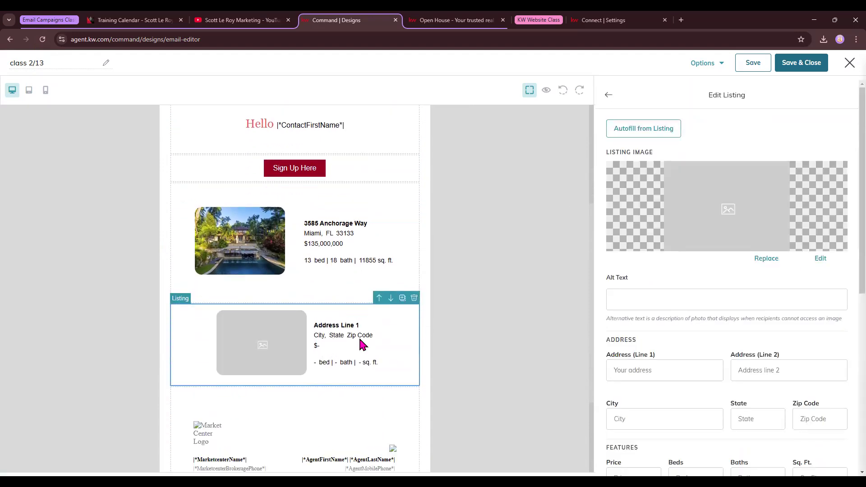
click(452, 20)
drag(554, 304, 395, 308)
key(ctrl+c)
click(336, 19)
click(643, 128)
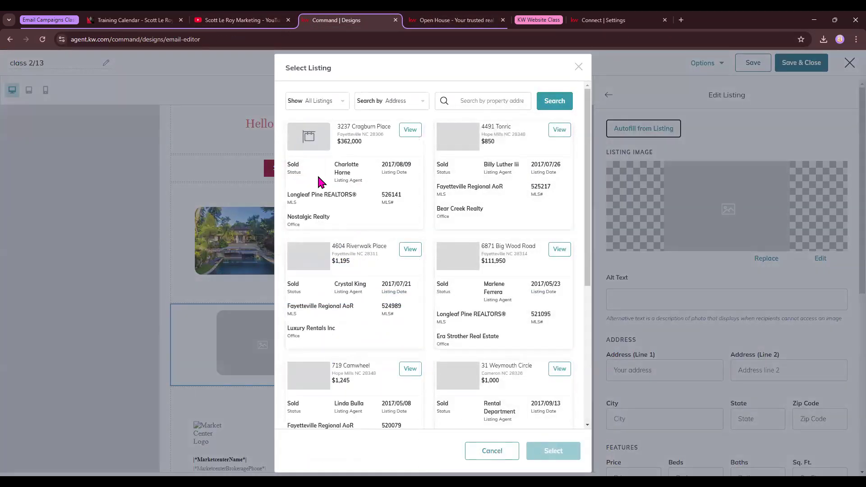
click(487, 101)
key(ctrl+v)
click(554, 101)
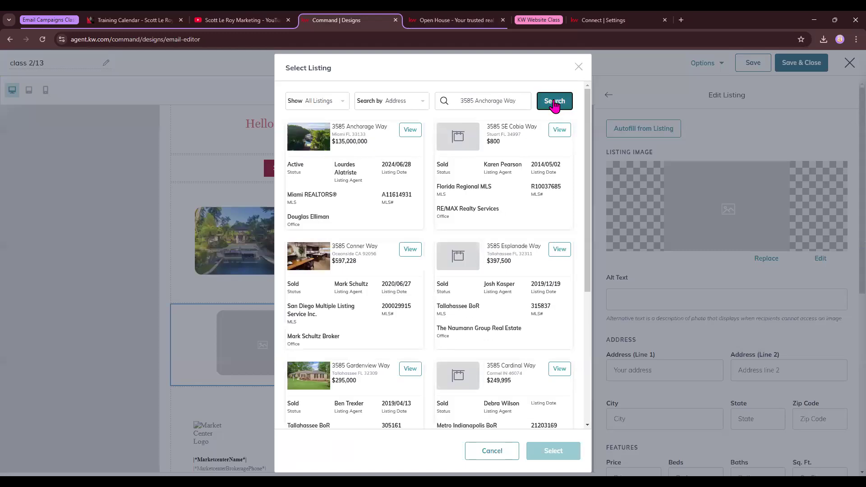
click(411, 249)
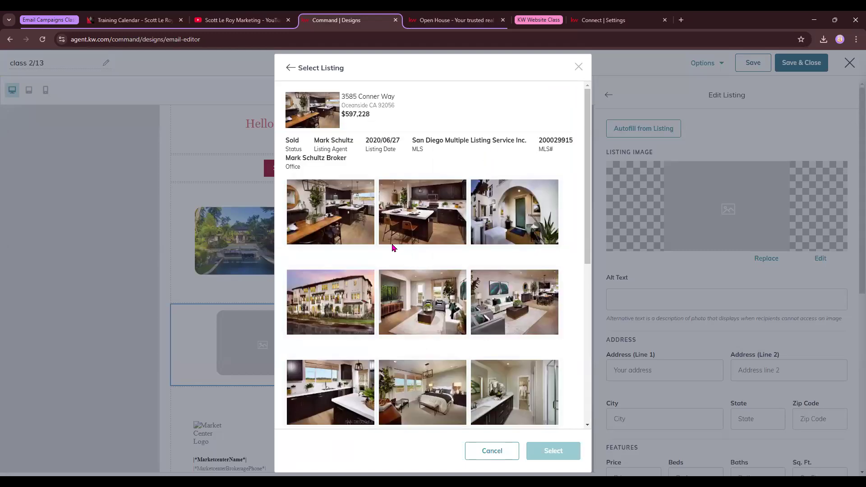
click(359, 319)
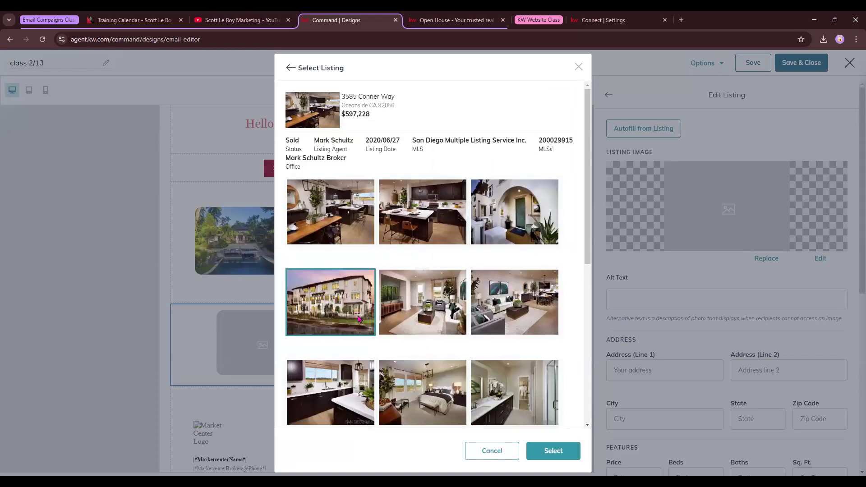
click(565, 456)
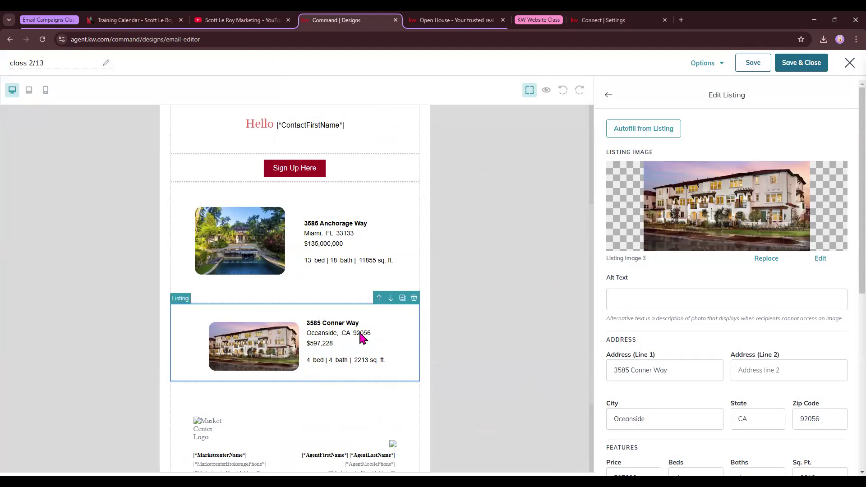
Step: Review the filled Conner Way listing and close its settings
scroll(794, 357, down, 4)
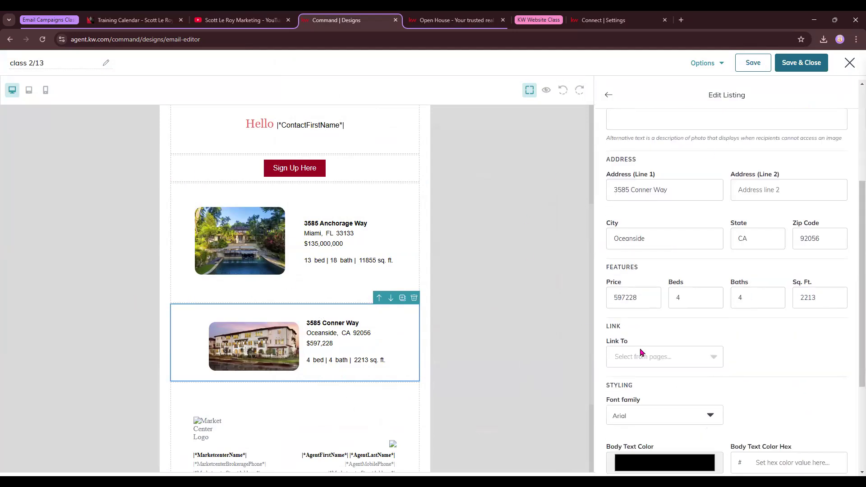
scroll(563, 368, down, 3)
scroll(265, 318, up, 3)
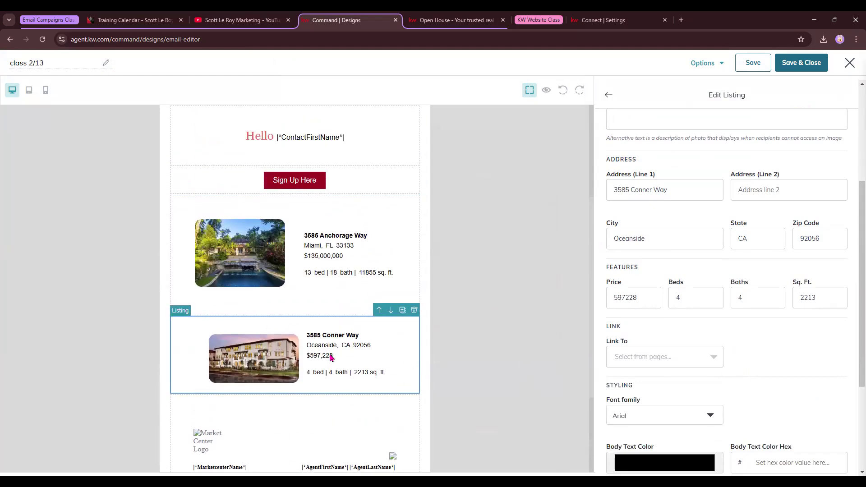
scroll(332, 359, down, 1)
scroll(732, 316, down, 4)
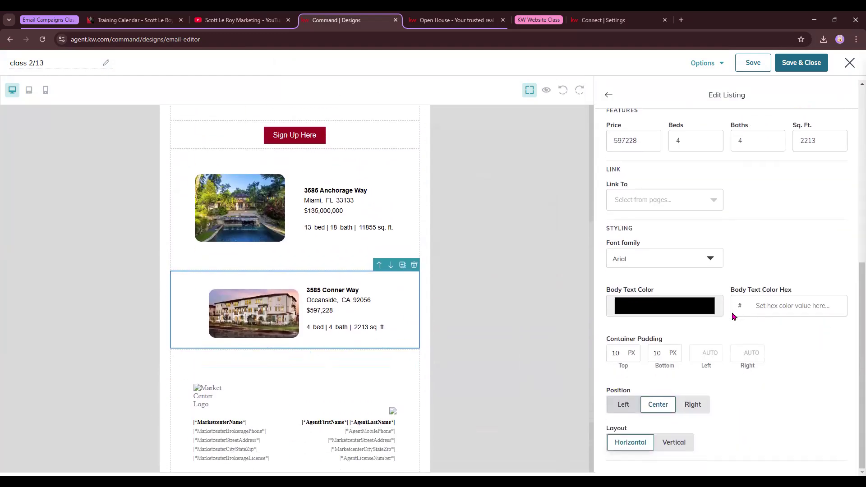
scroll(673, 237, up, 8)
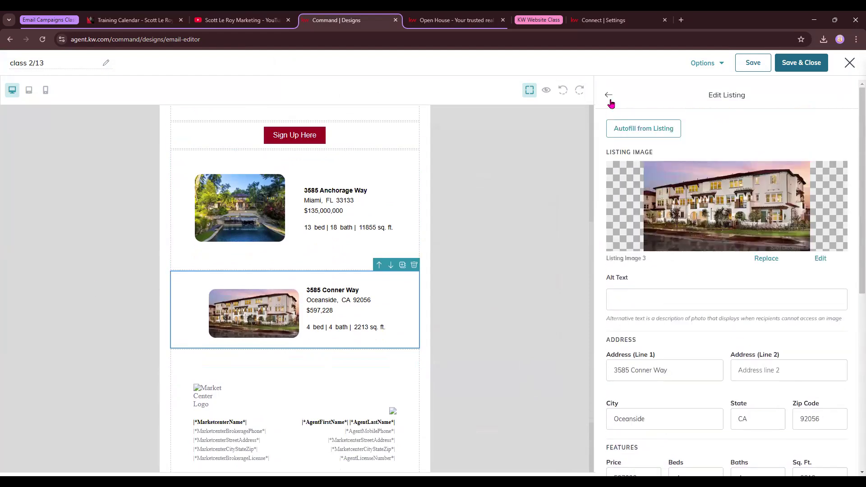
click(609, 95)
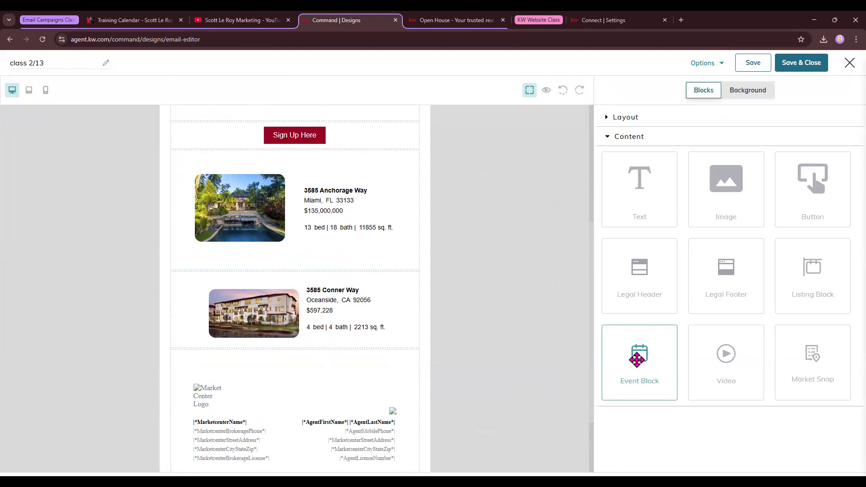
drag(656, 365, 389, 345)
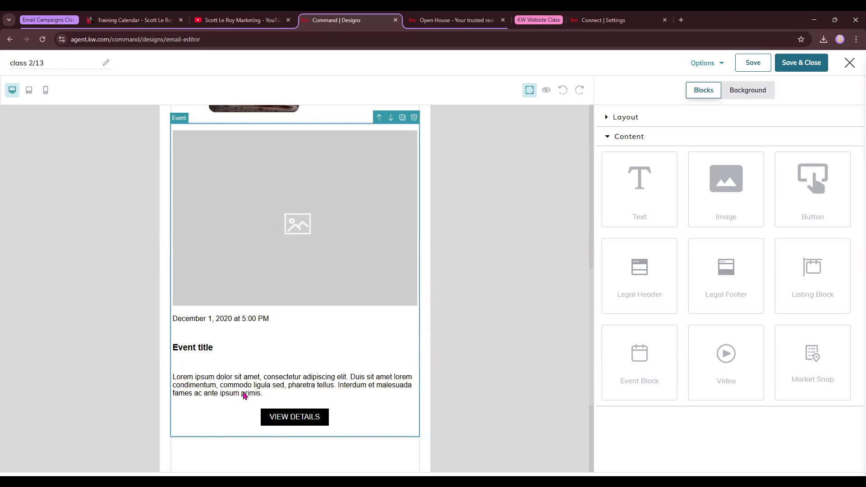
scroll(311, 356, up, 10)
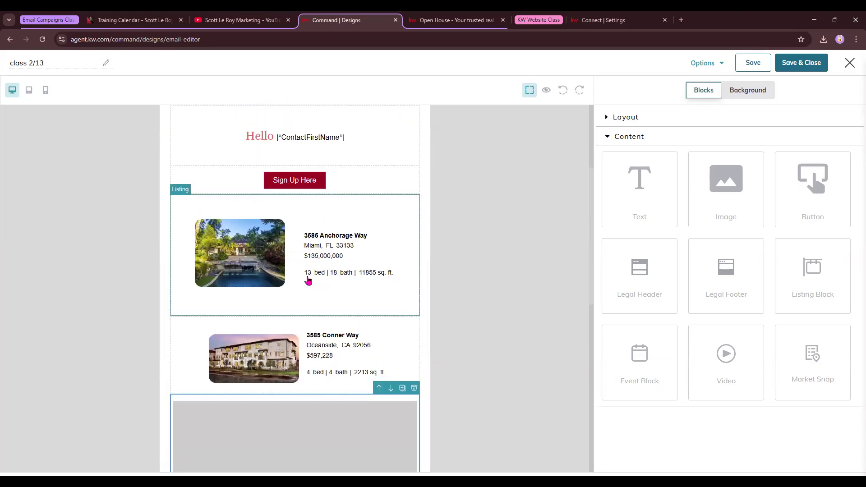
scroll(312, 323, down, 10)
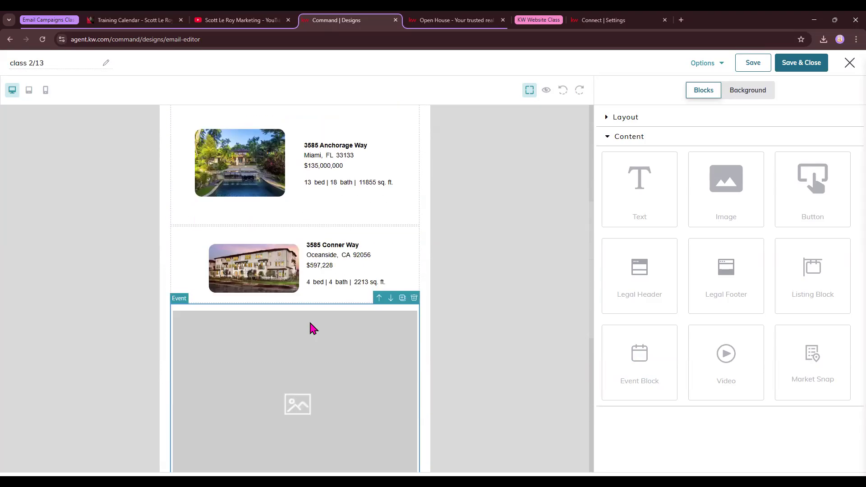
click(310, 232)
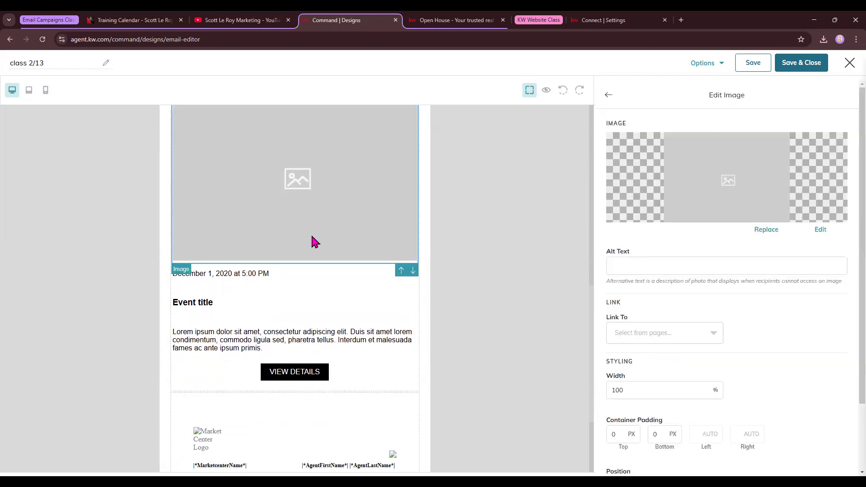
Step: Upload the Valentine's Day at Home: Festive Ideas image and use it to replace the event's placeholder picture
scroll(548, 309, up, 1)
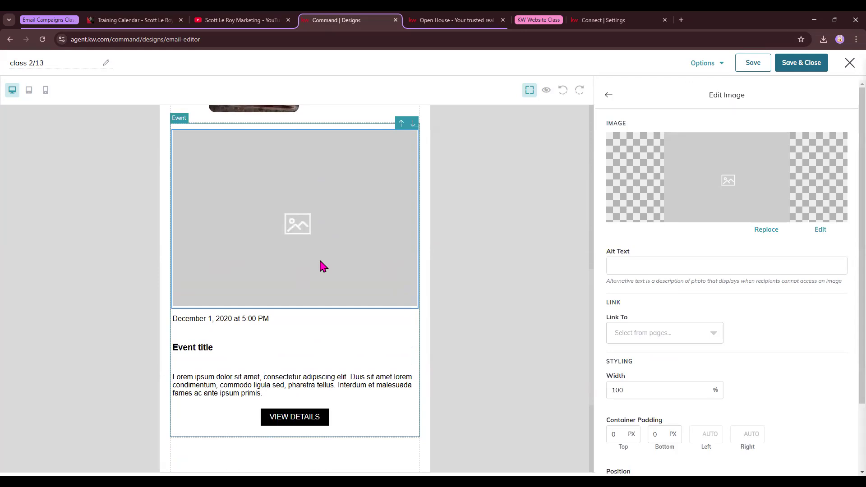
click(761, 231)
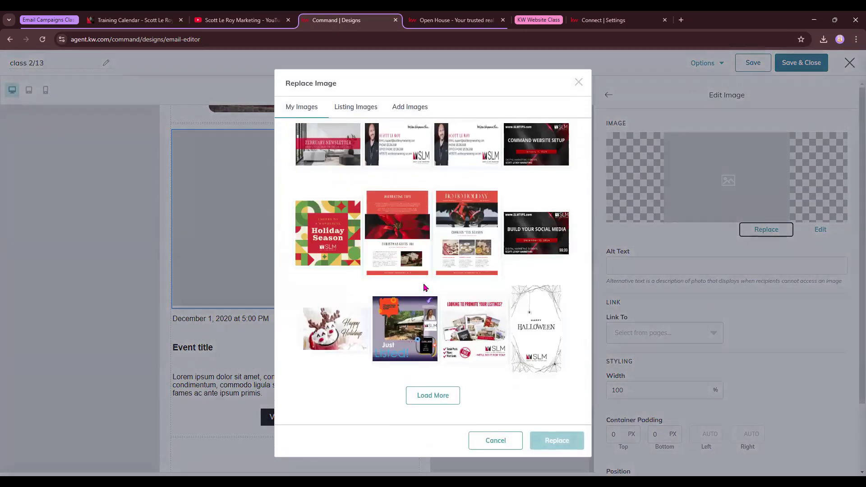
click(409, 107)
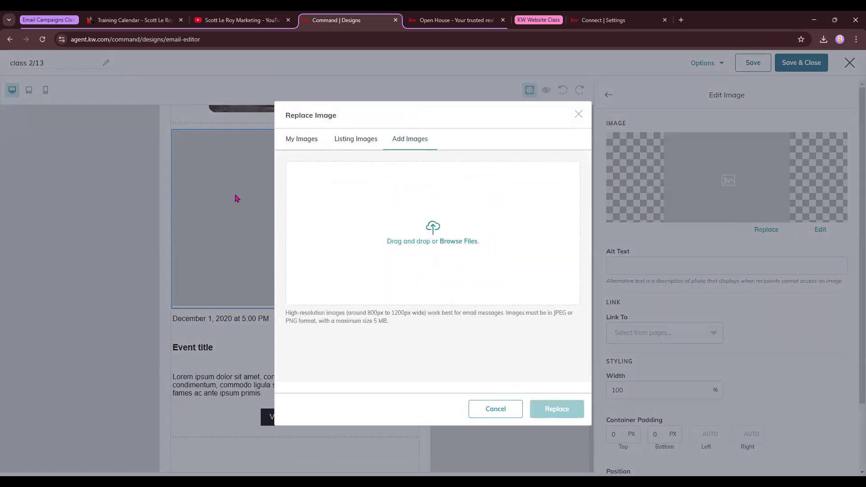
double_click(278, 152)
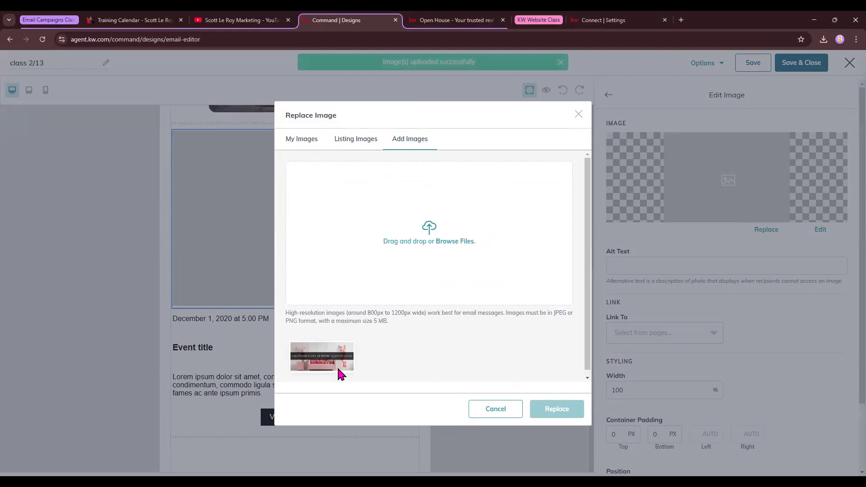
click(337, 367)
click(560, 409)
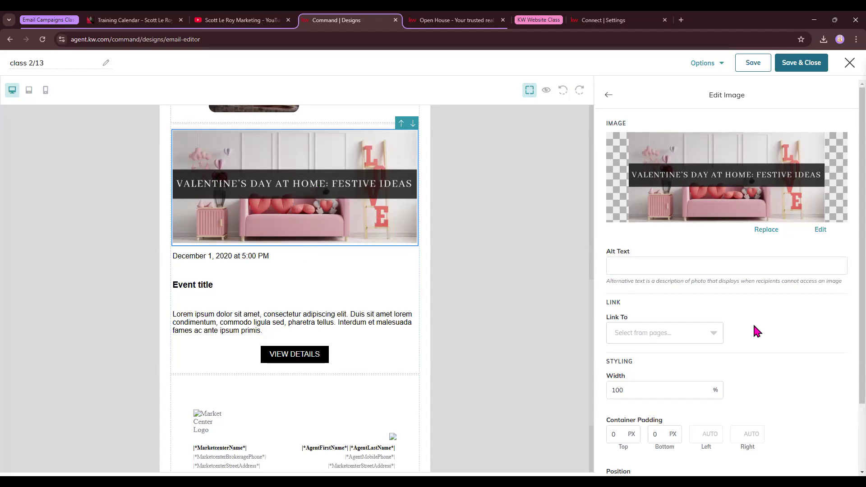
scroll(754, 323, down, 2)
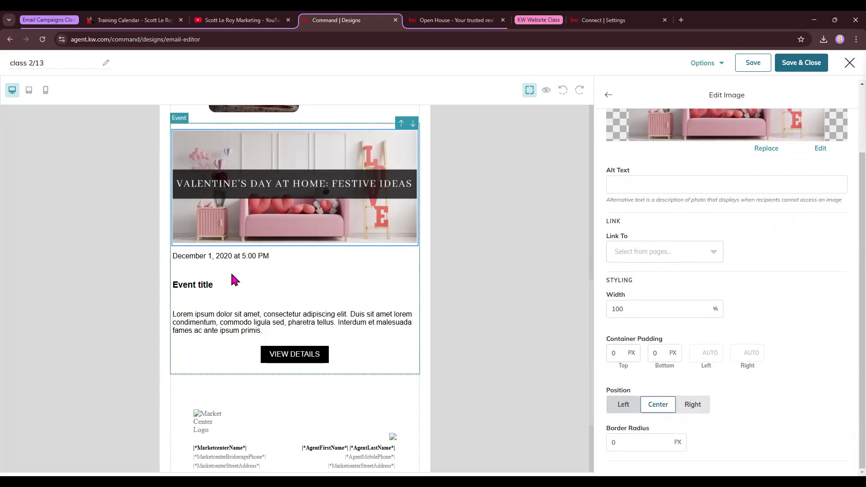
Step: Change the event date to February 15 at 3:00
click(234, 257)
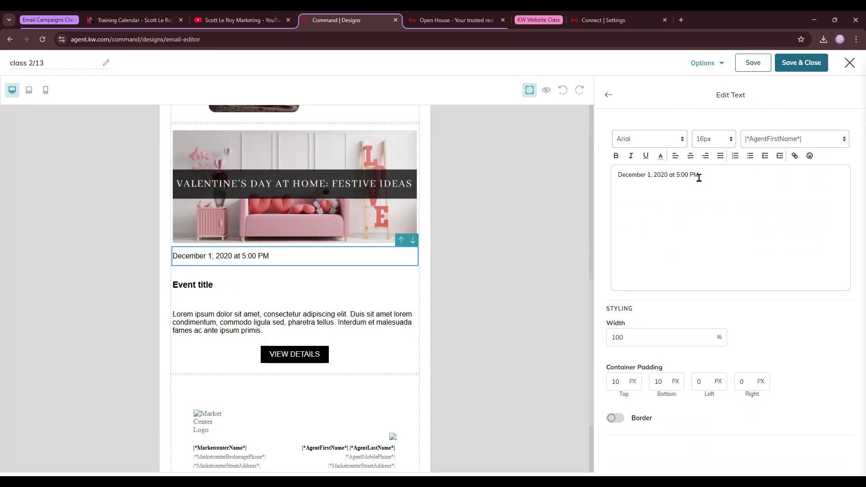
drag(699, 176, 591, 187)
text(February 15)
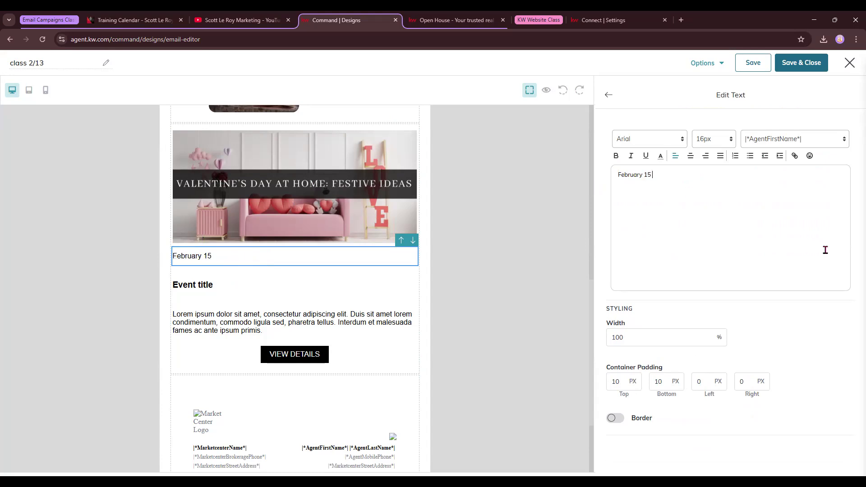
text(at 3:00 PM)
click(826, 143)
click(673, 220)
click(610, 95)
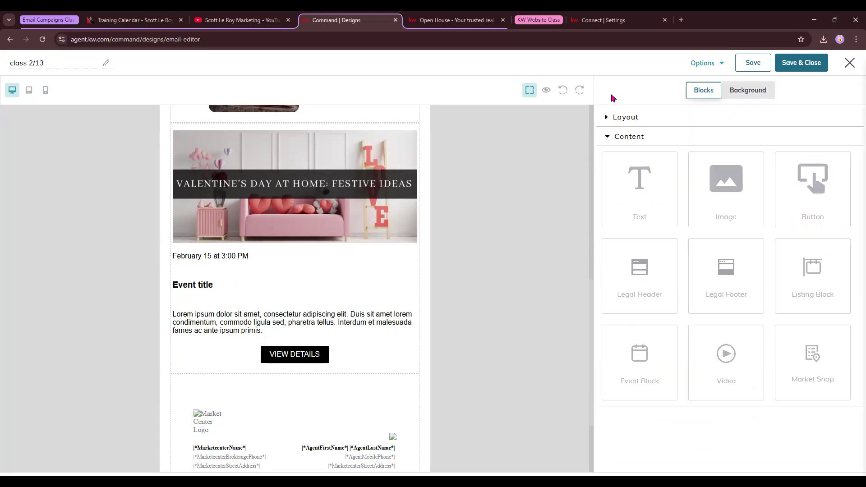
Step: Retitle the event heading 'Galentines Event'
click(199, 286)
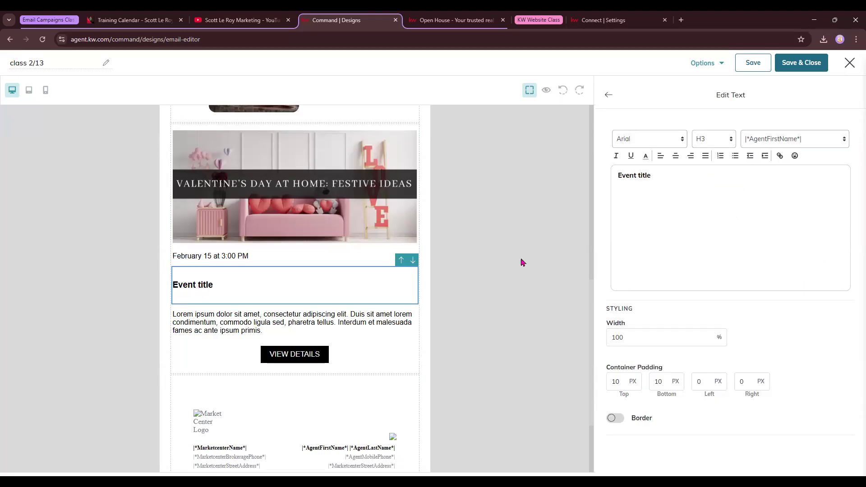
drag(650, 176, 581, 190)
text(Galent)
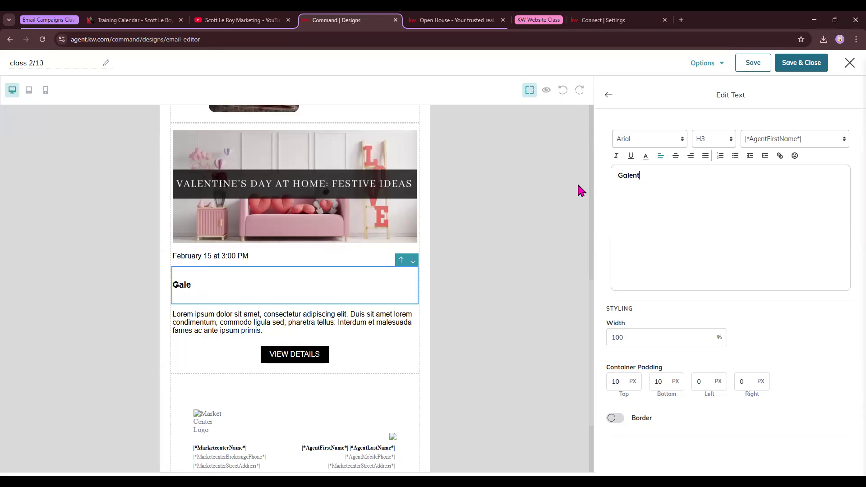
text(ines Event)
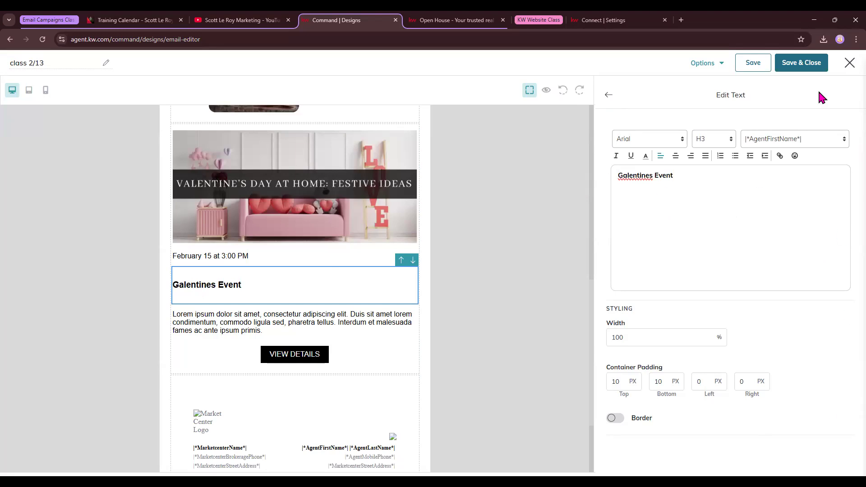
click(608, 98)
Step: Replace the lorem ipsum description with 'Register here. Come enjoy drinks, games, and more!'
click(283, 316)
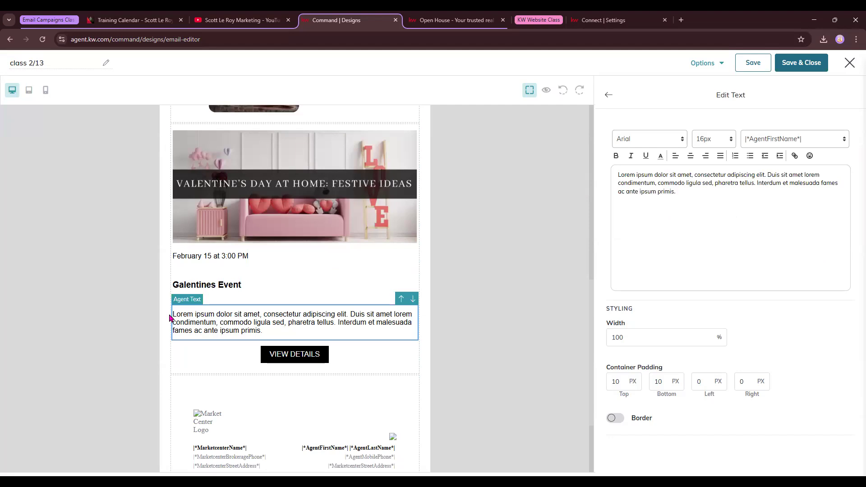
drag(737, 195, 589, 181)
drag(724, 255, 604, 155)
text(Register here)
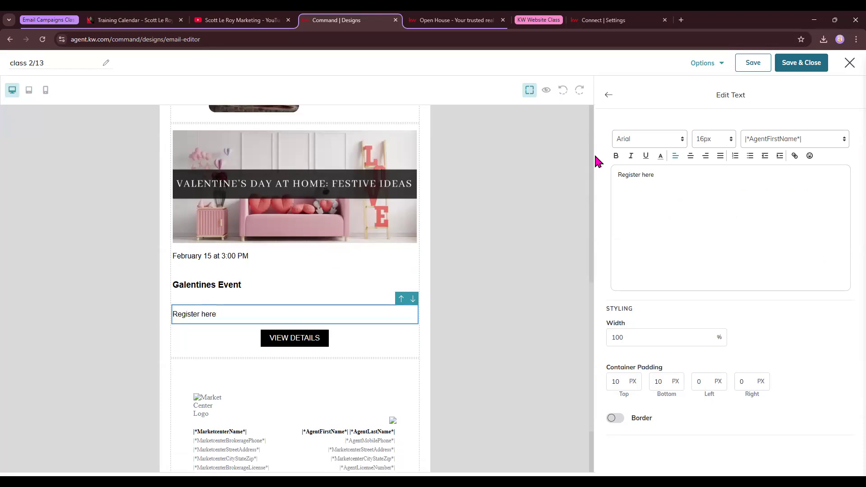
text(. Come)
text( n)
text(njk)
text(enjoy drinks, e)
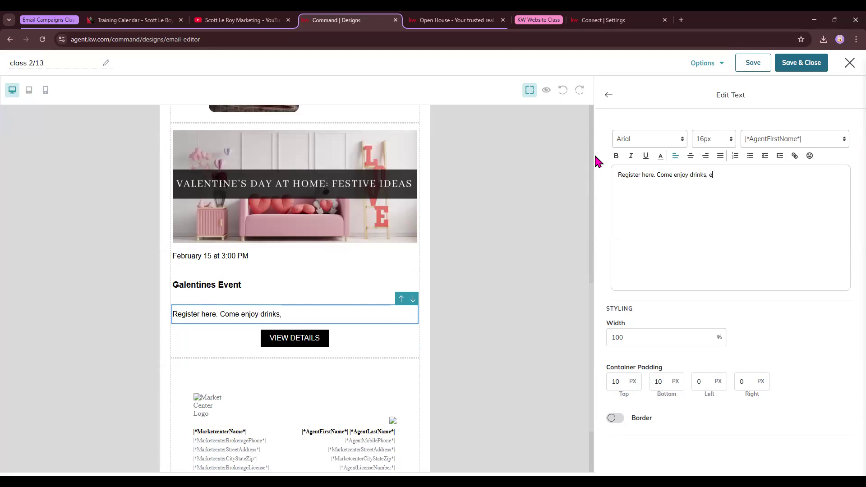
key(BackSpace)
text(games, and more!)
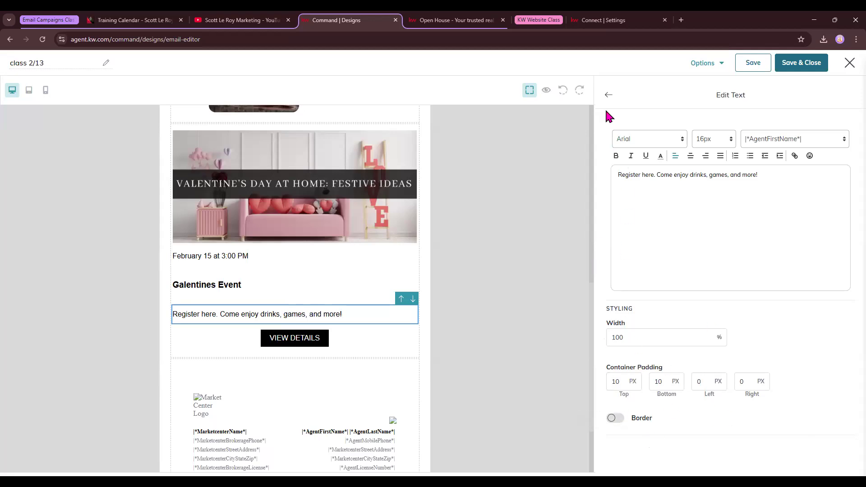
click(609, 95)
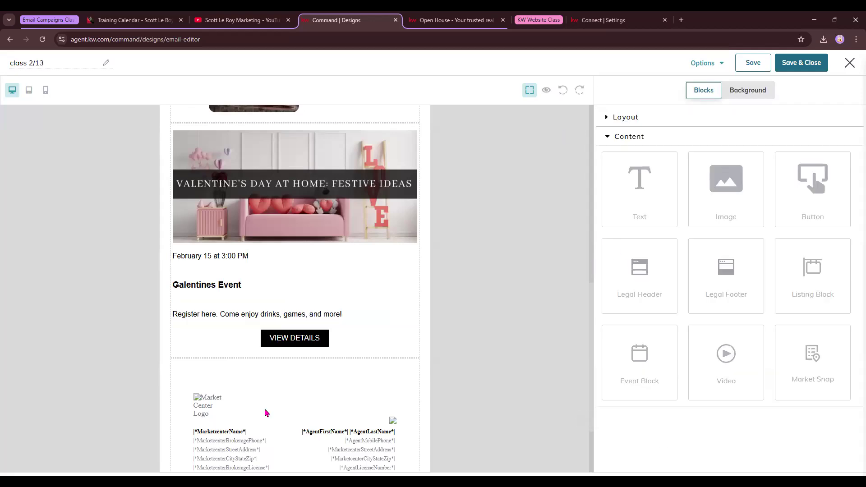
Step: Change the event button's label from VIEW DETAILS to 'RSVP here'
click(305, 341)
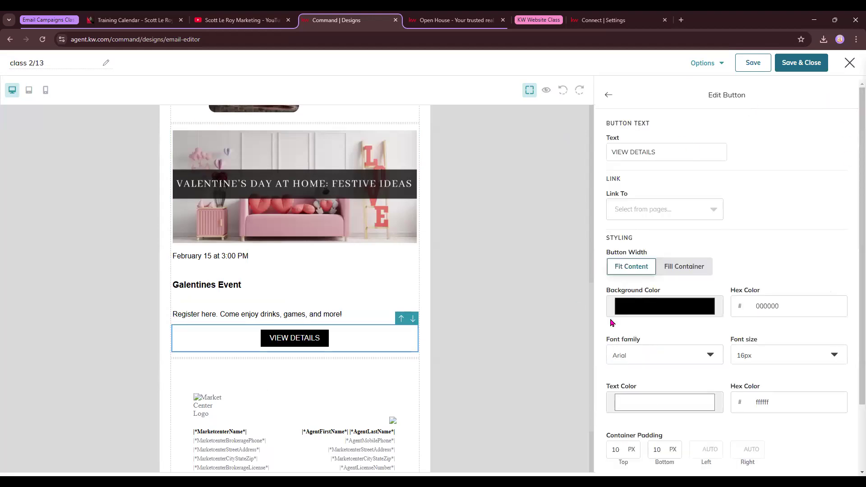
click(652, 209)
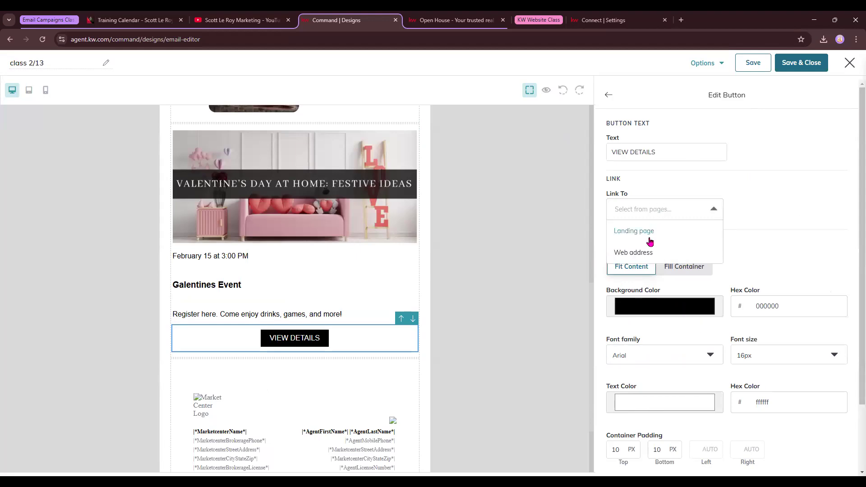
click(671, 150)
drag(671, 150, 555, 154)
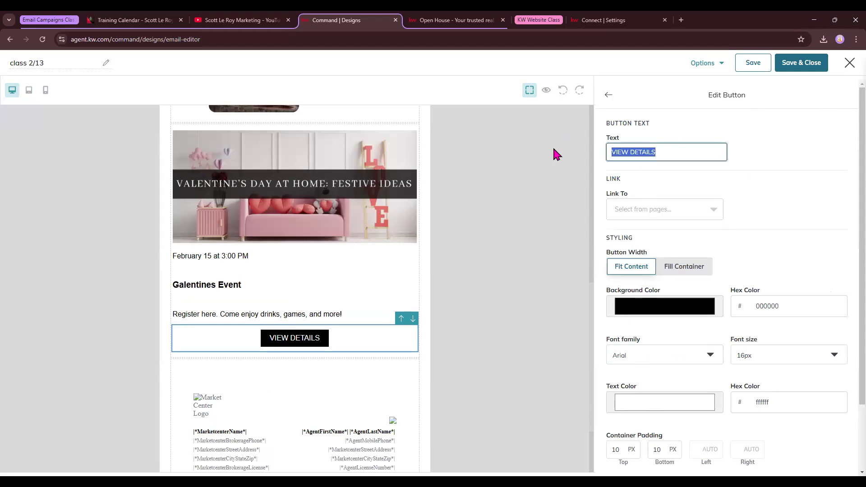
text(R)
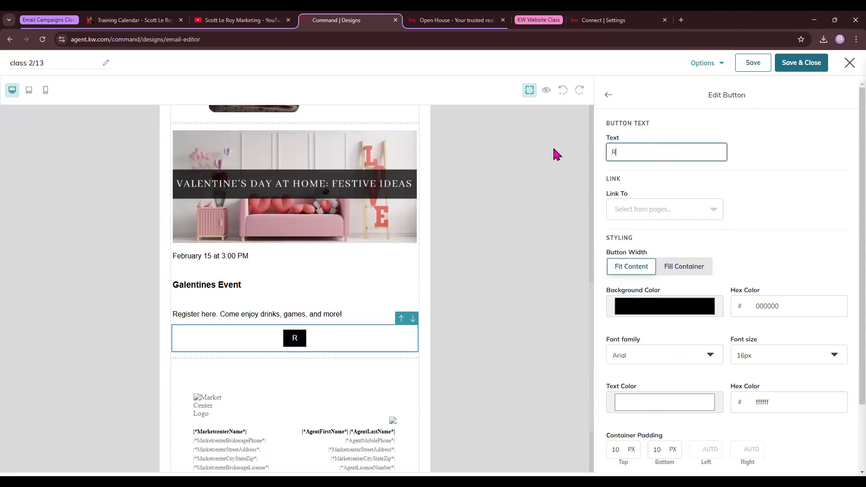
text(SVP here)
Step: Eyedrop the button's pink background (cda0ab) and red text colour (c36361) from the Valentine image
click(657, 314)
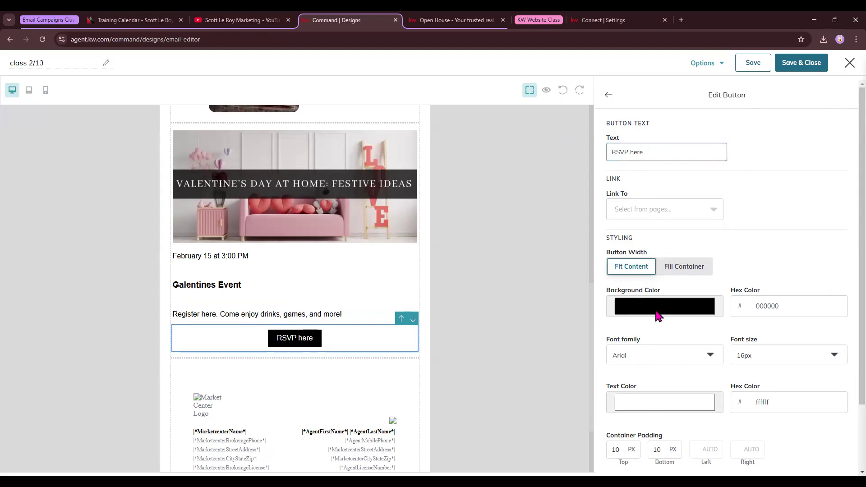
click(616, 390)
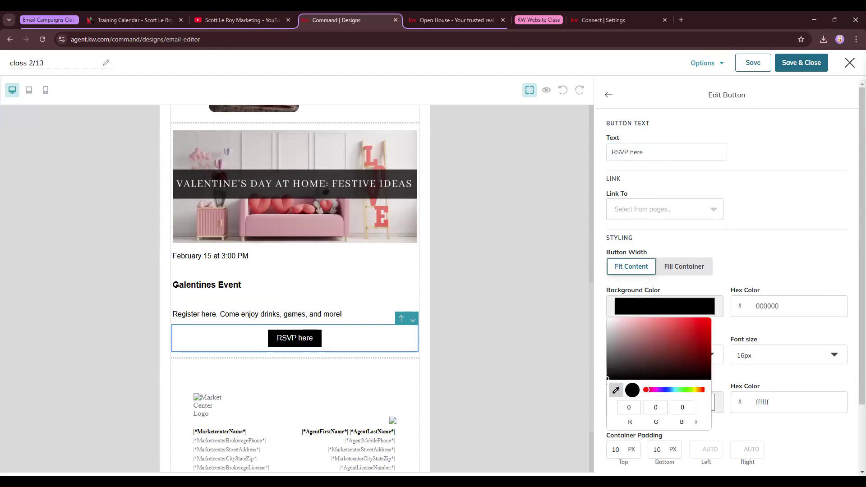
click(345, 225)
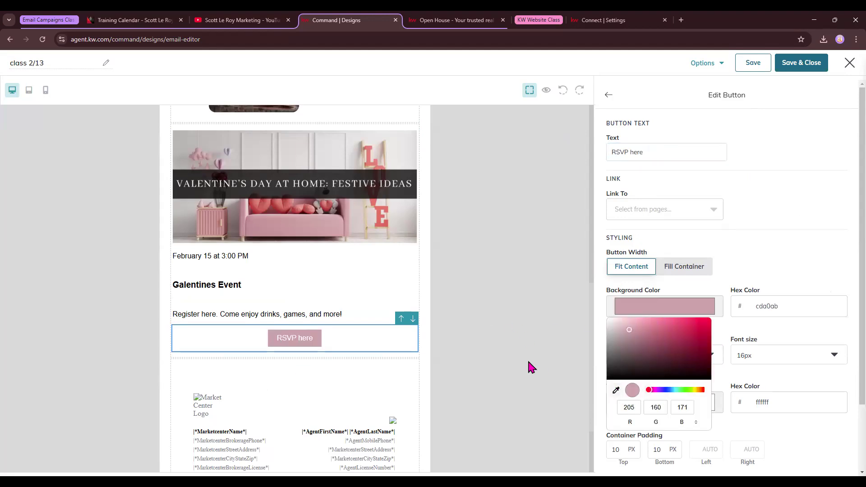
click(756, 253)
click(681, 407)
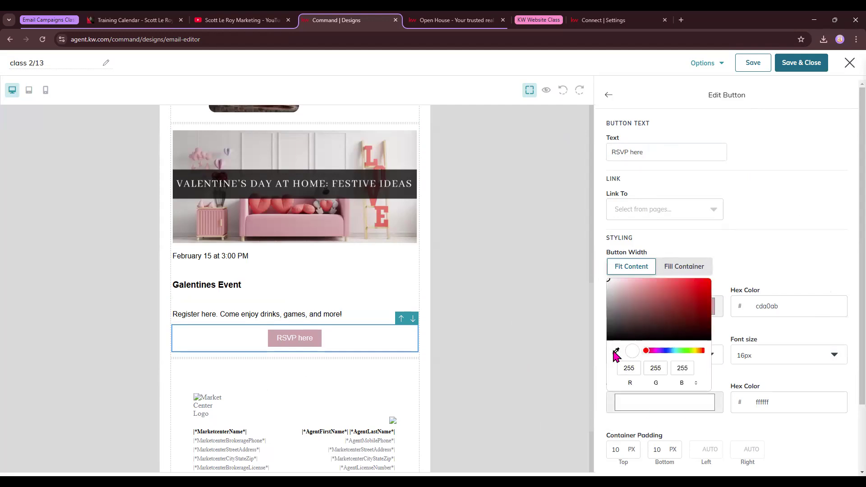
click(288, 205)
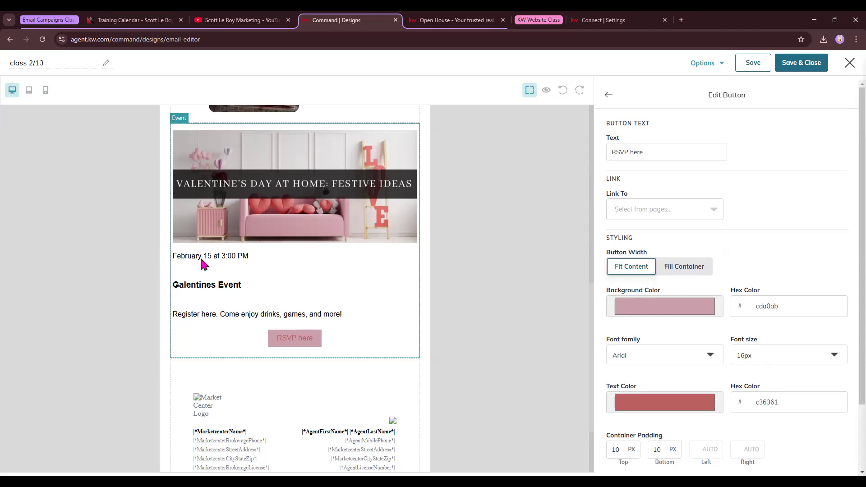
Step: Add a Video block below the Galentines event
scroll(302, 334, up, 9)
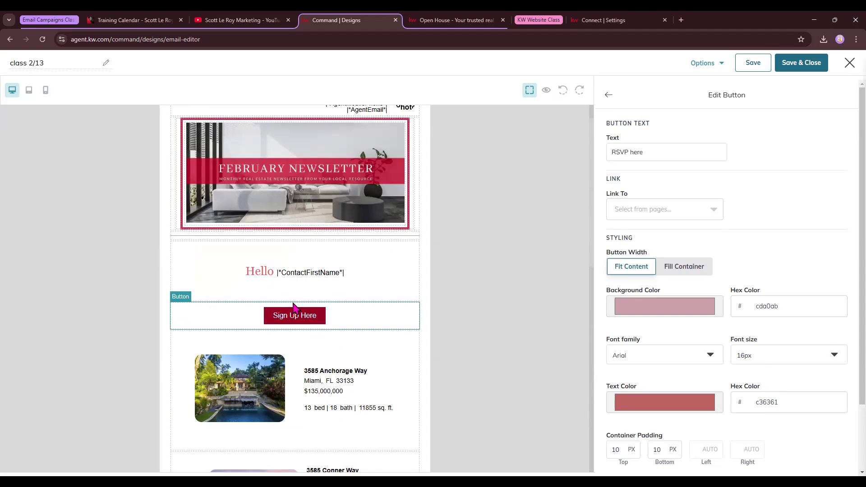
scroll(386, 305, down, 12)
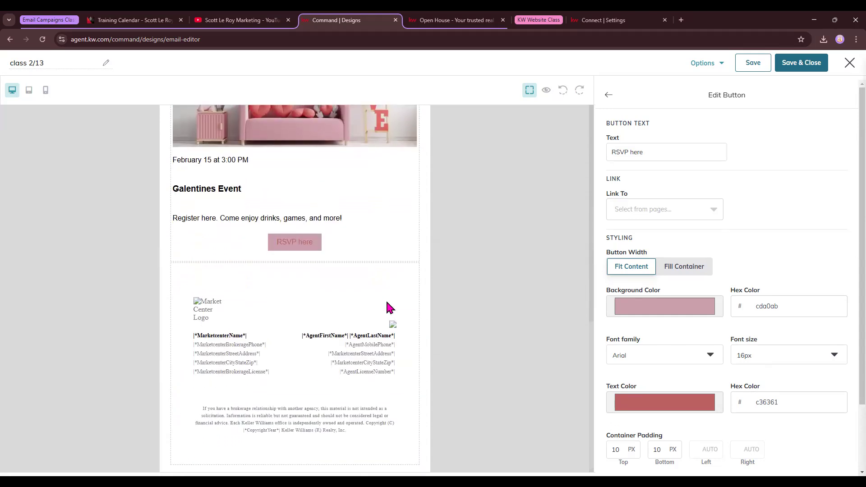
scroll(387, 303, up, 12)
scroll(251, 375, down, 7)
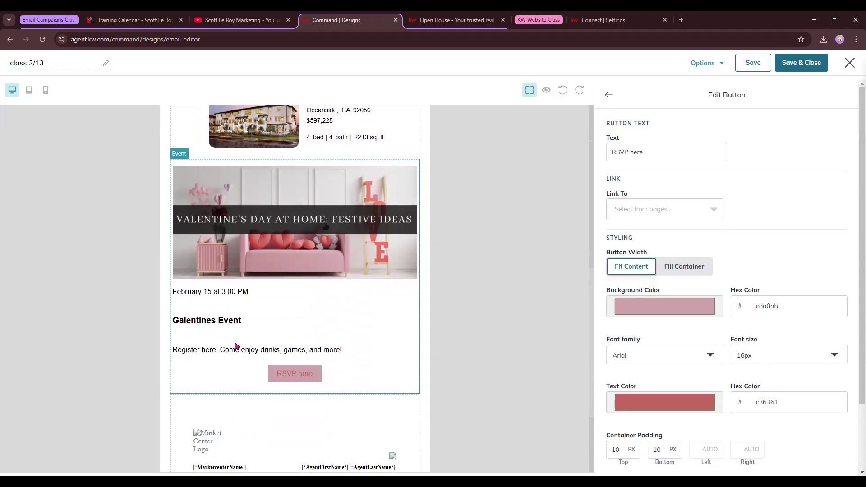
click(609, 95)
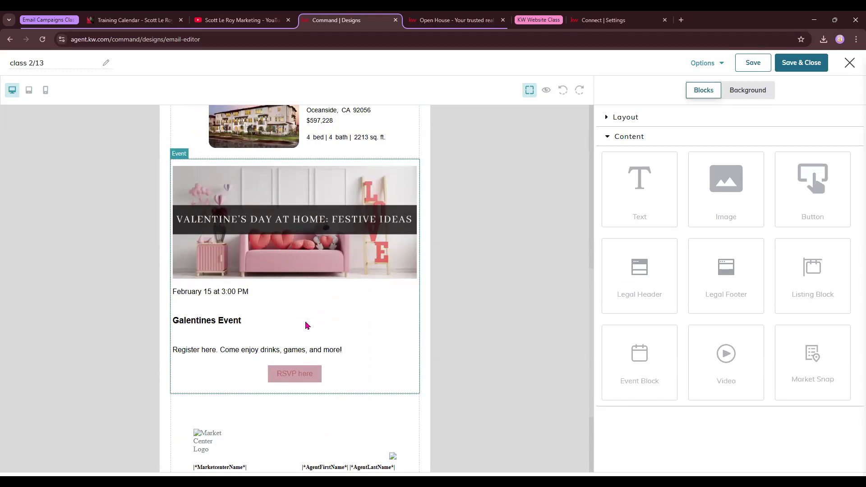
scroll(311, 318, down, 1)
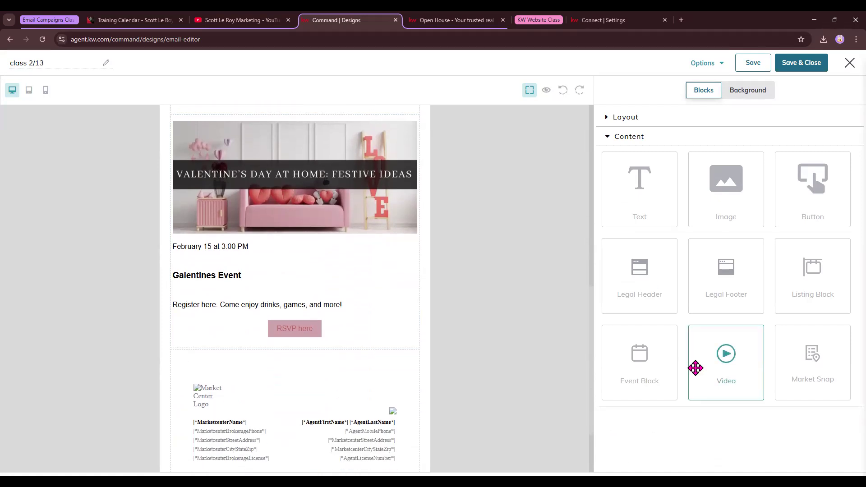
drag(727, 369, 349, 357)
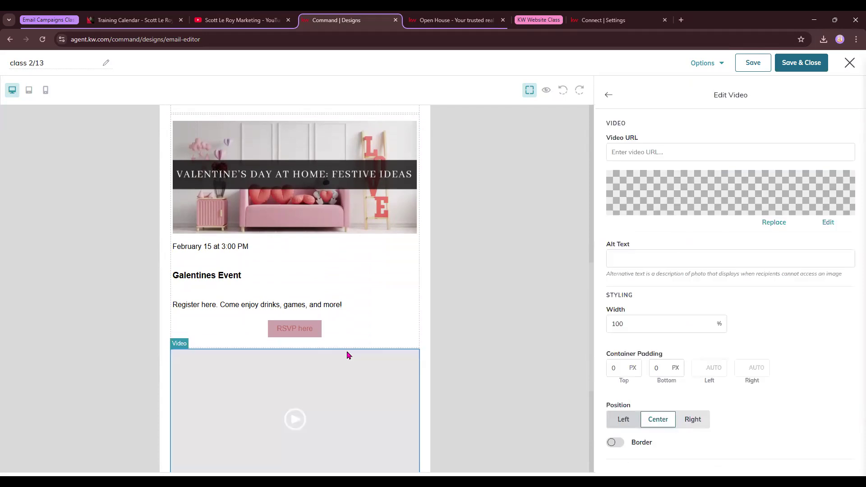
scroll(354, 356, down, 3)
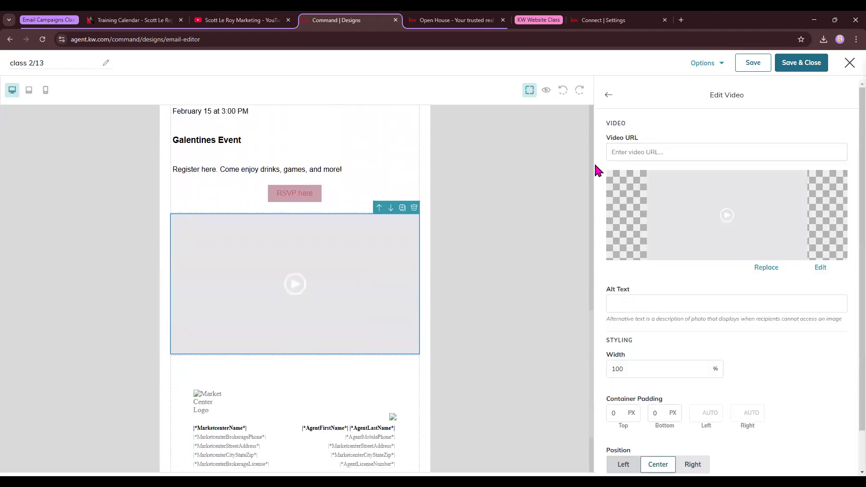
Step: Copy the YouTube email-forwarding Tech Tip video URL and paste it into the Video URL field
click(244, 21)
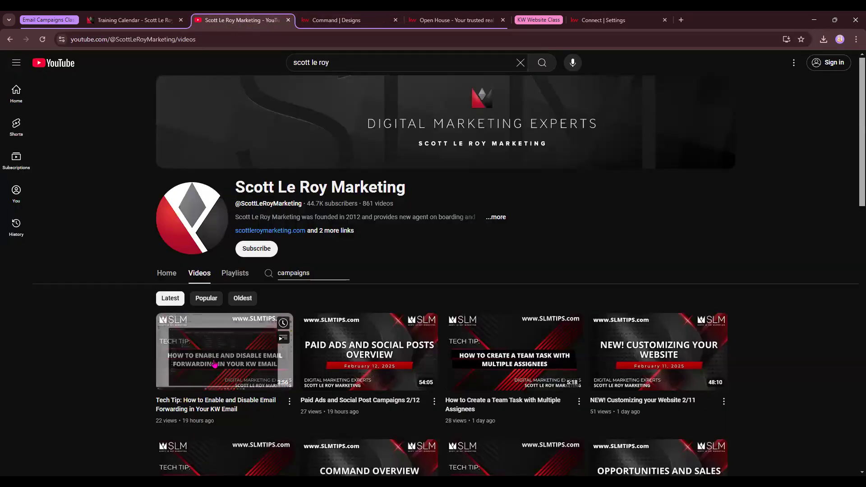
click(283, 334)
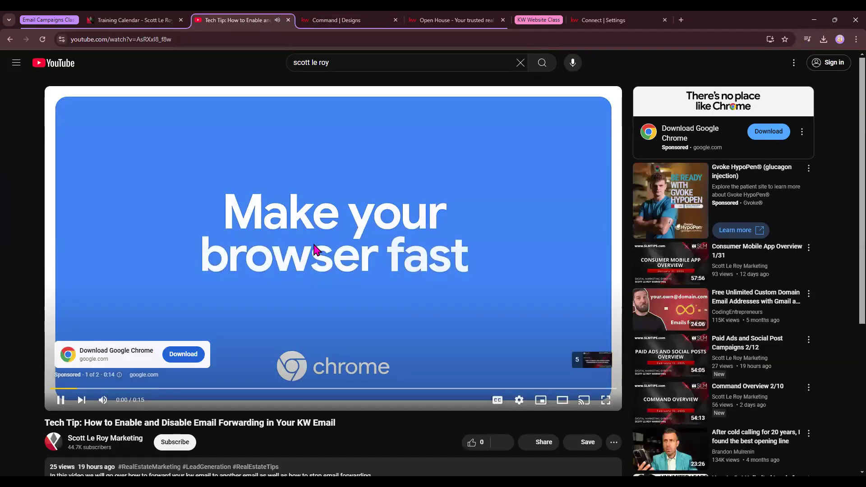
click(312, 203)
click(253, 41)
key(ctrl+c)
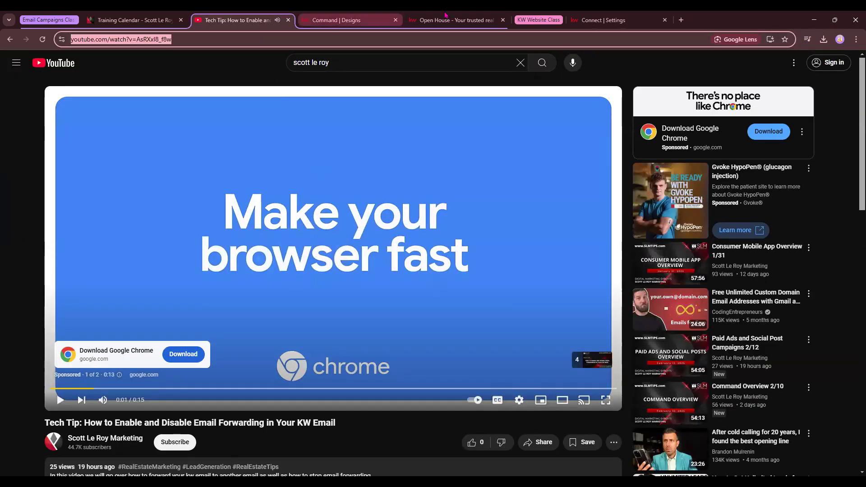
click(456, 20)
click(337, 19)
click(644, 151)
key(ctrl+v)
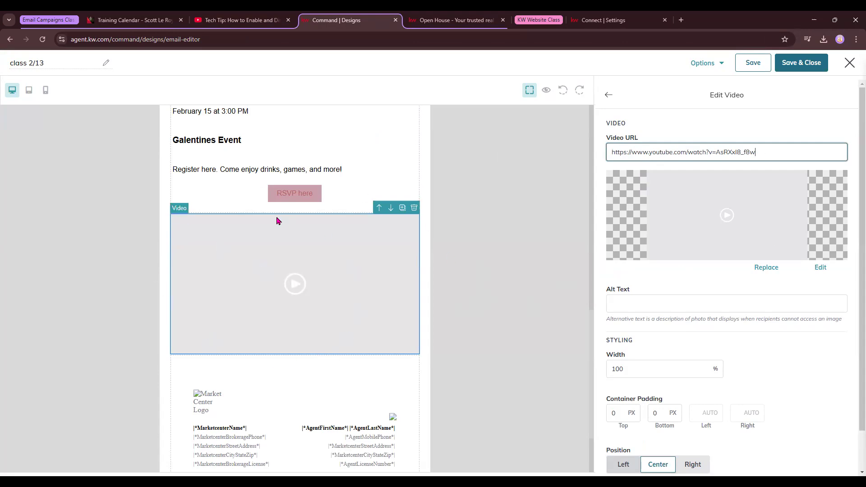
Step: Replace the video thumbnail with the Build Your Social Media image
click(774, 268)
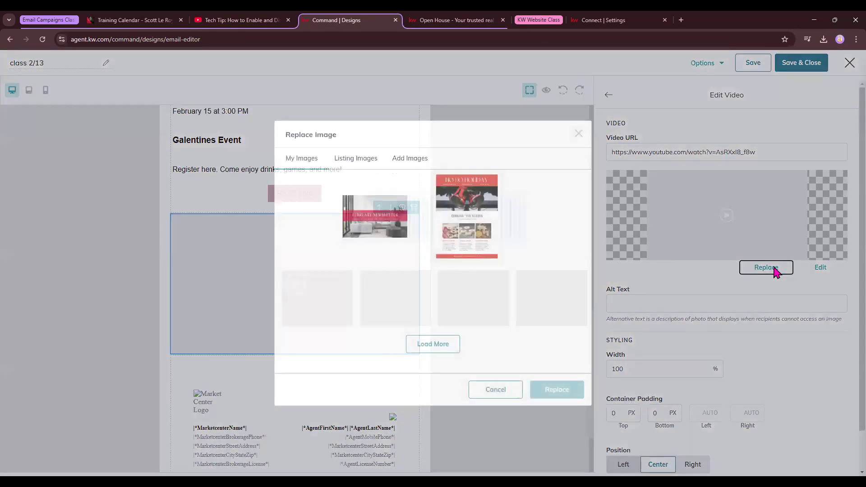
click(313, 324)
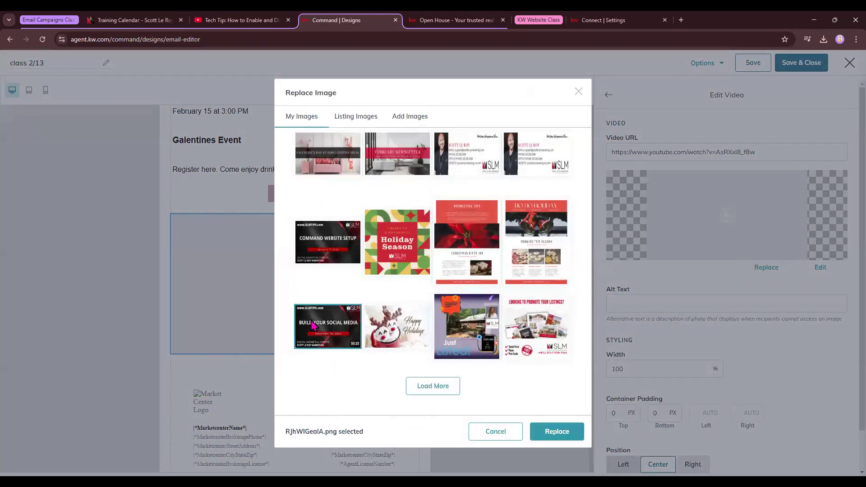
click(556, 431)
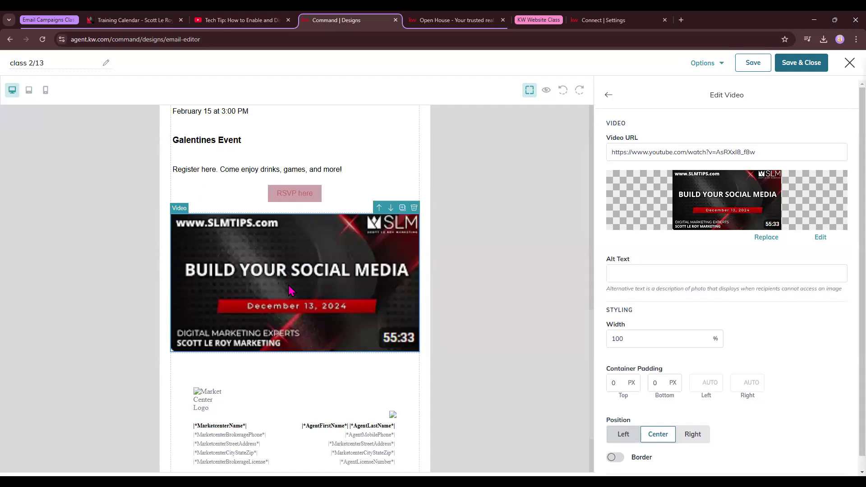
Step: Set the video block width to 100% after trying 150 and checking mobile, then close its settings
scroll(386, 294, down, 1)
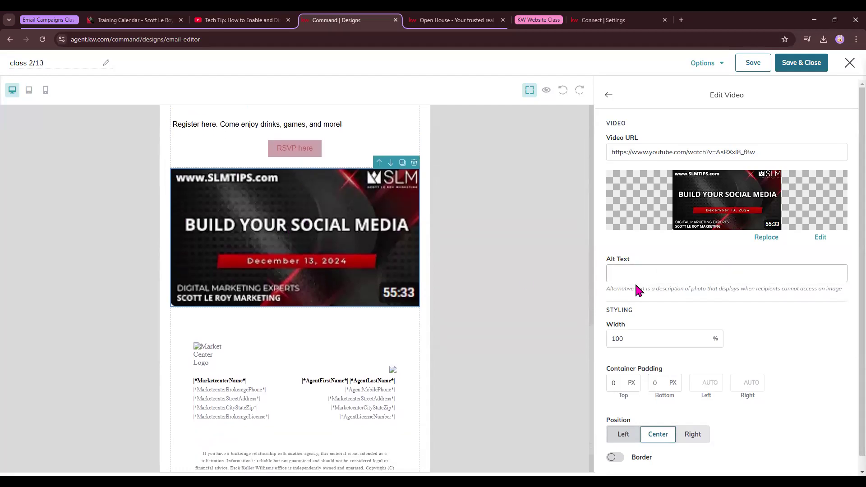
drag(640, 341, 592, 346)
text(1)
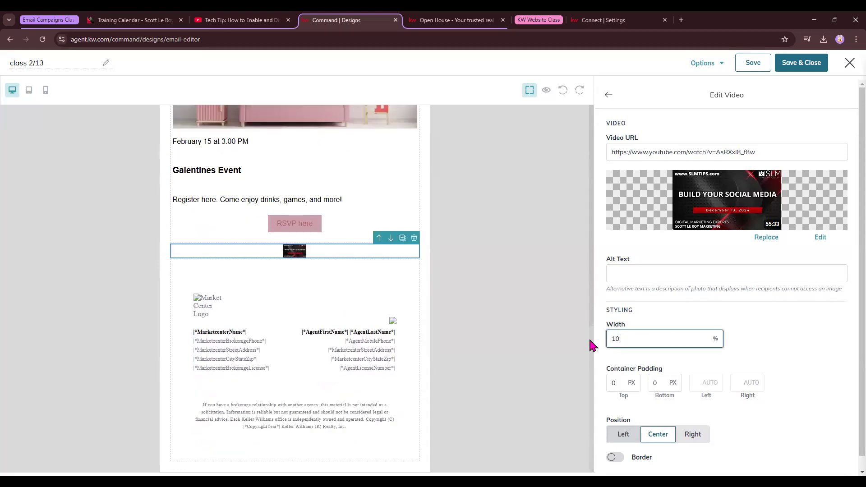
text(50)
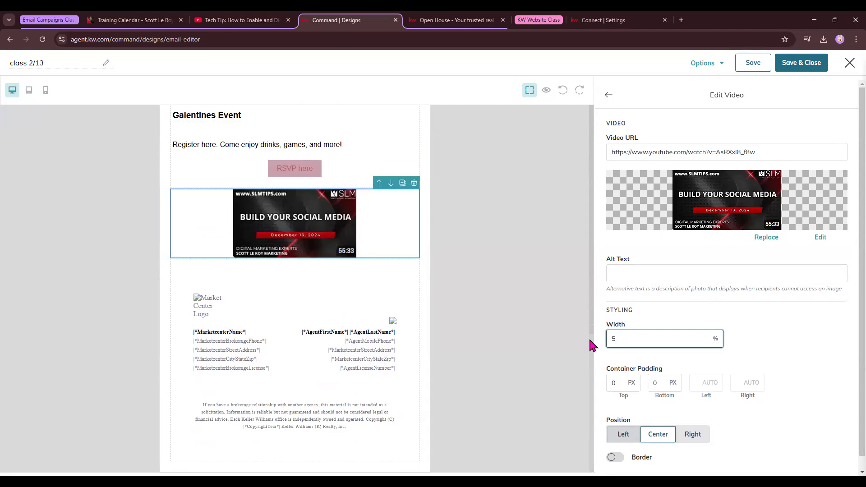
key(BackSpace)
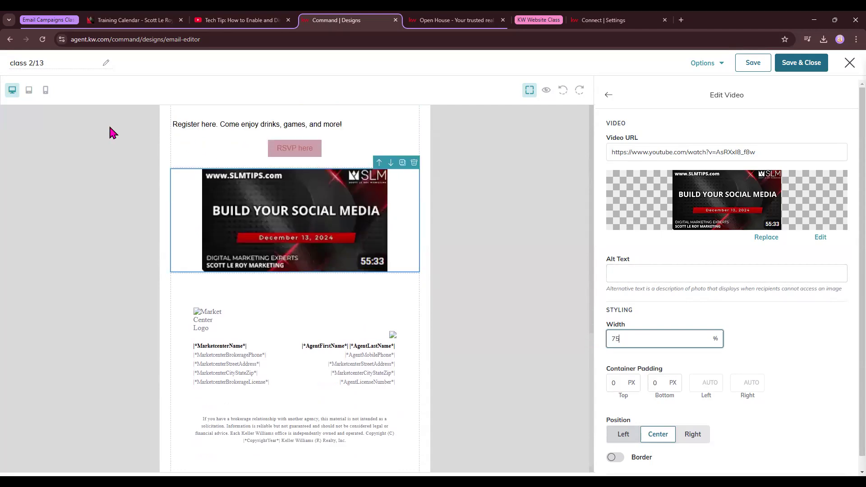
click(47, 92)
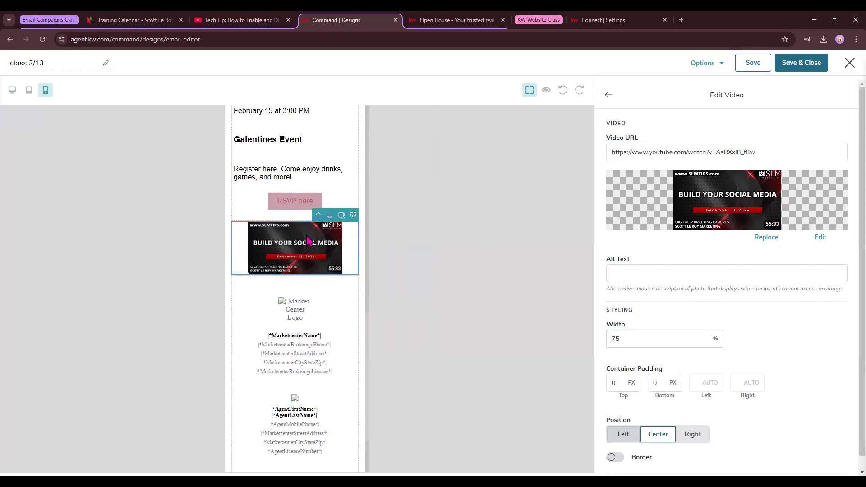
click(12, 90)
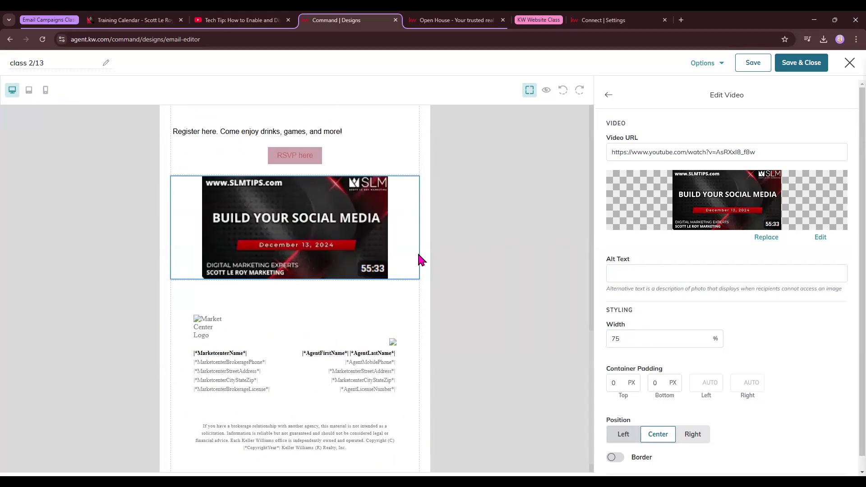
double_click(624, 345)
text(100)
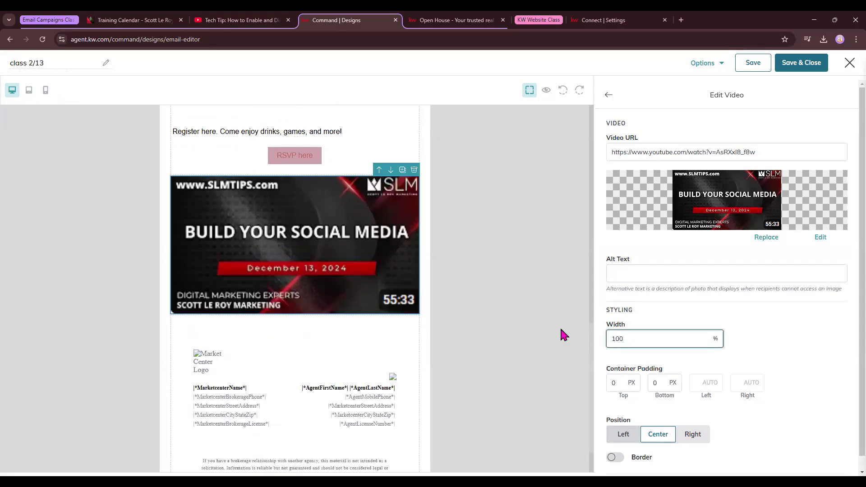
scroll(679, 337, down, 2)
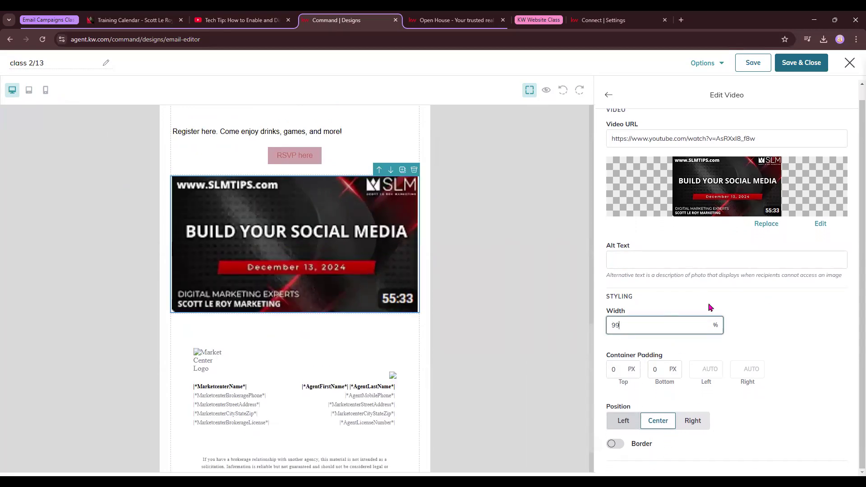
click(609, 94)
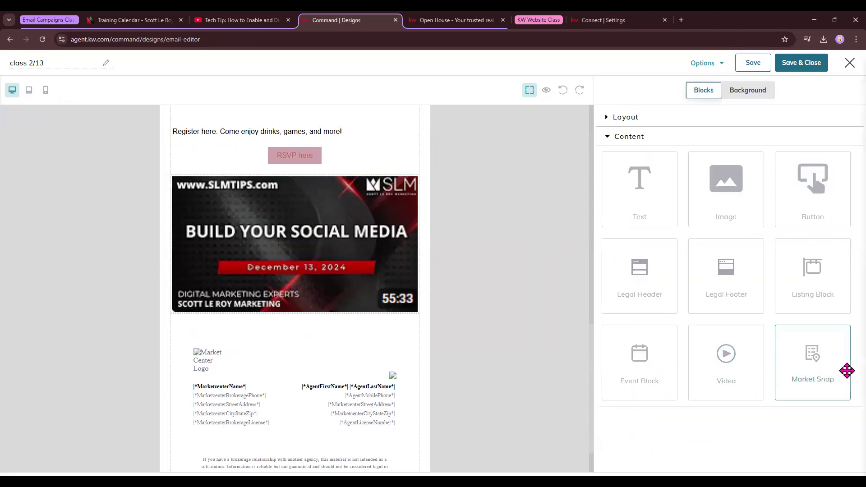
Step: Add a Market Snap block below the video and enter ZIP code 33133
drag(813, 359, 350, 328)
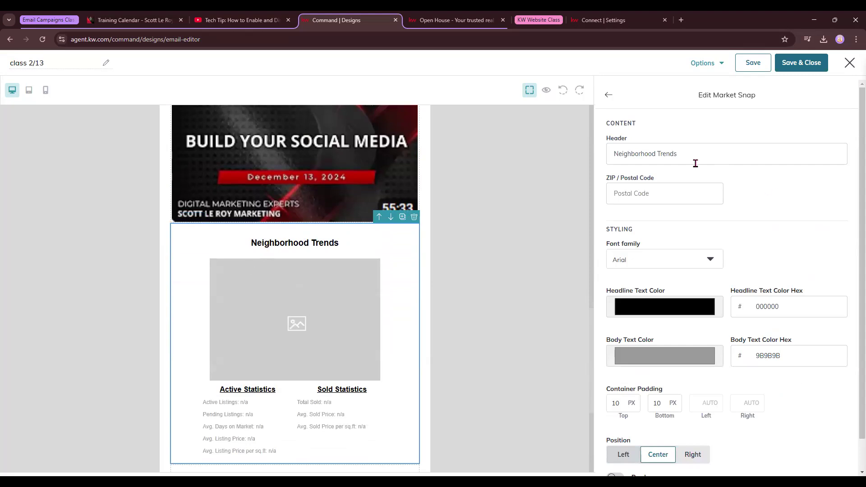
drag(612, 139, 642, 191)
click(623, 191)
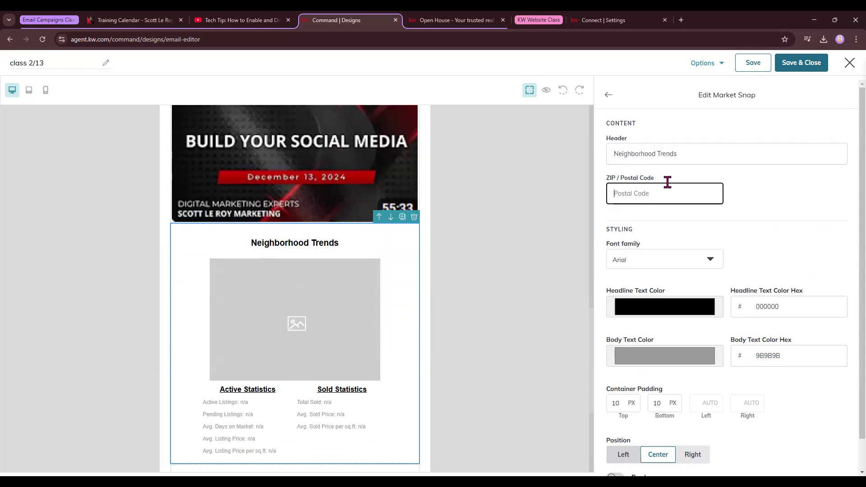
scroll(323, 191, up, 8)
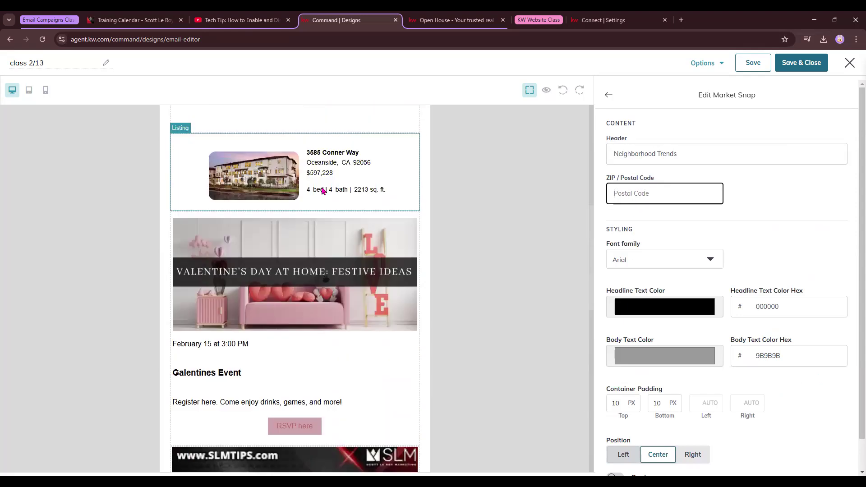
scroll(323, 191, up, 5)
scroll(325, 192, down, 3)
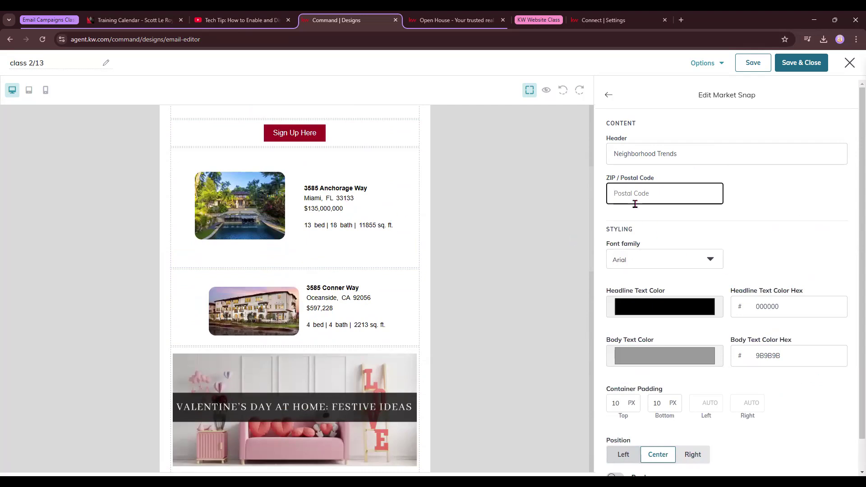
text(33133)
scroll(363, 289, down, 12)
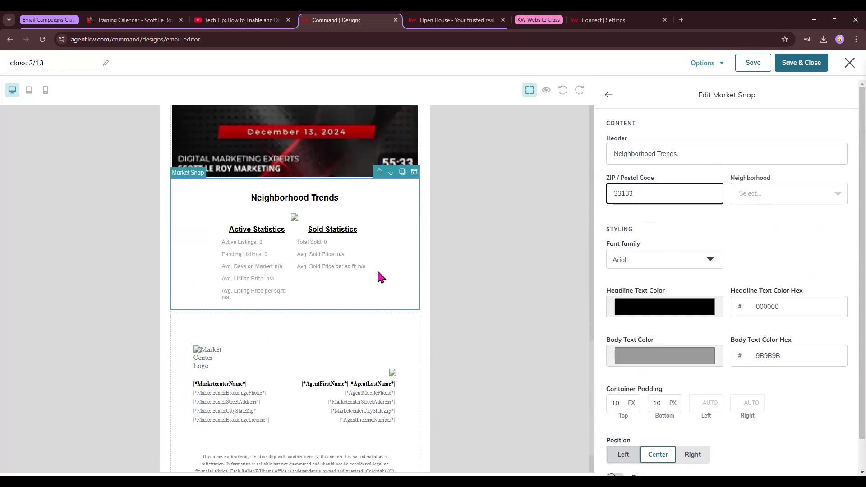
scroll(377, 269, up, 2)
Step: Choose South Grove East of Main as the snapshot's neighborhood
click(793, 200)
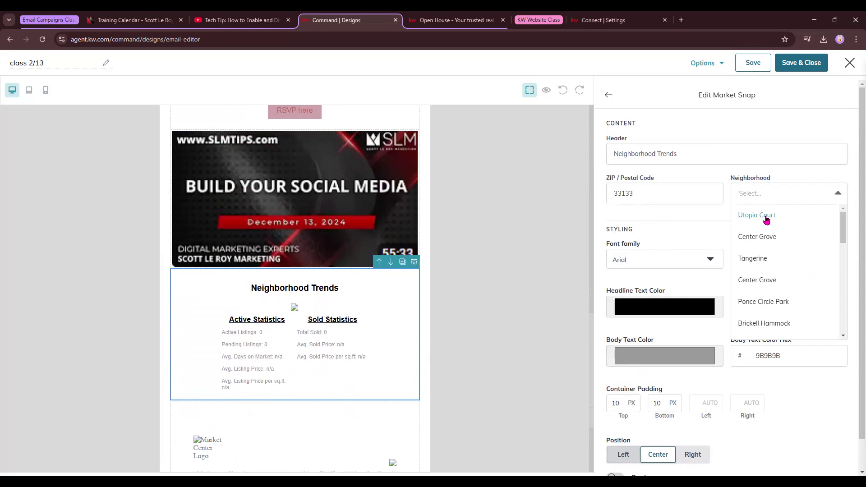
scroll(782, 297, down, 5)
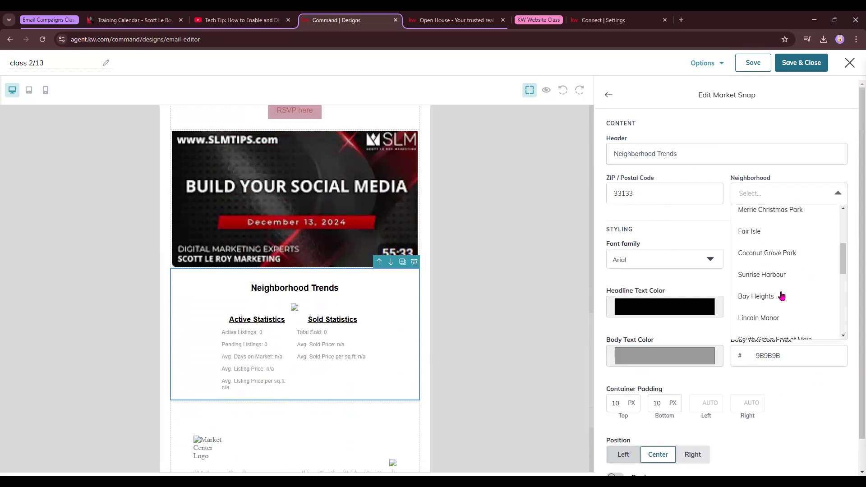
scroll(782, 297, down, 1)
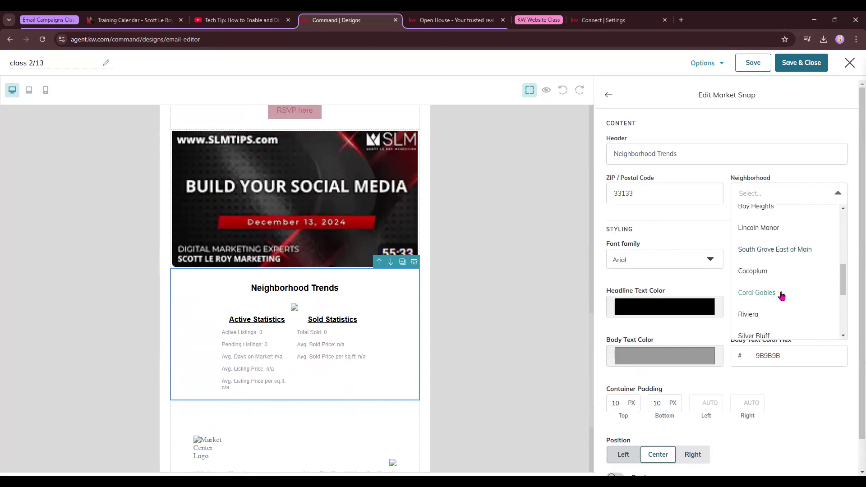
click(794, 253)
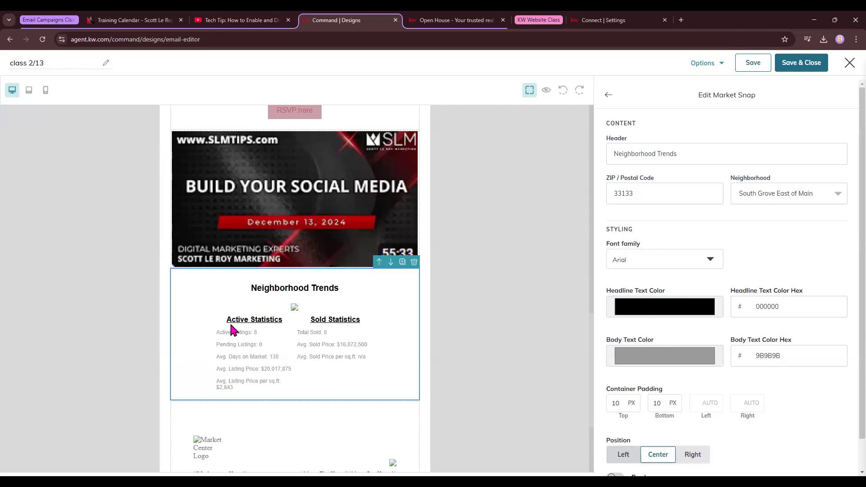
Step: Make the snapshot headline red and the statistics body text black
click(694, 276)
click(665, 356)
drag(662, 284, 592, 302)
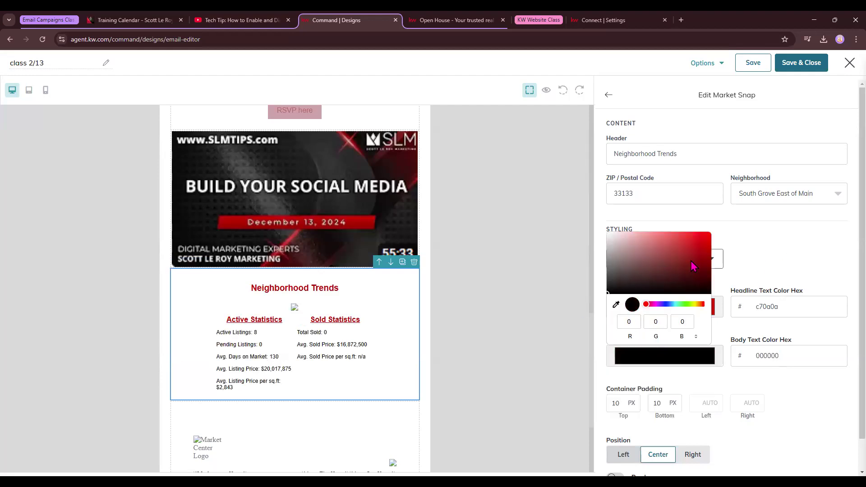
click(702, 243)
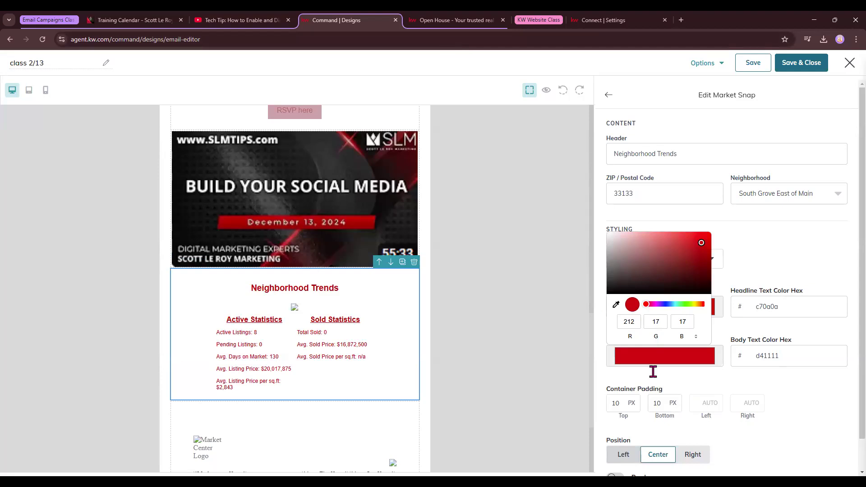
click(608, 293)
click(768, 255)
scroll(731, 343, down, 2)
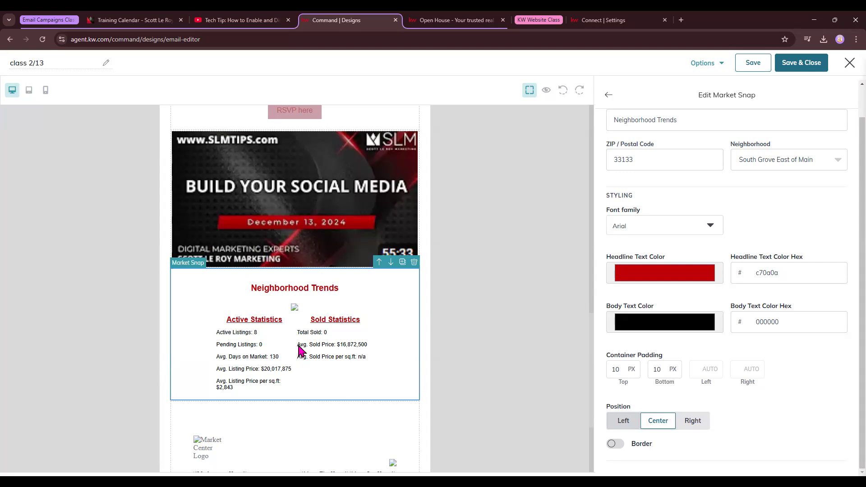
scroll(649, 187, up, 2)
Step: Change the snapshot header to 'South Grove East of Main' and close its settings
click(688, 153)
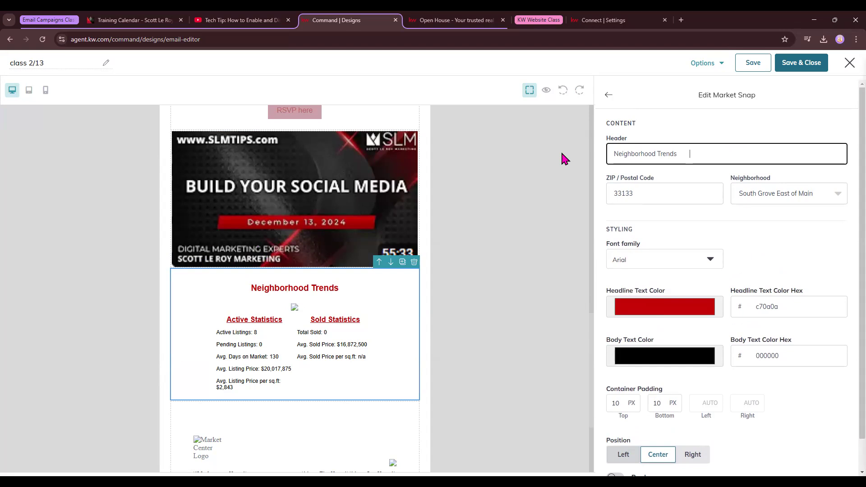
key(ctrl+a)
text(South Grove East of Main)
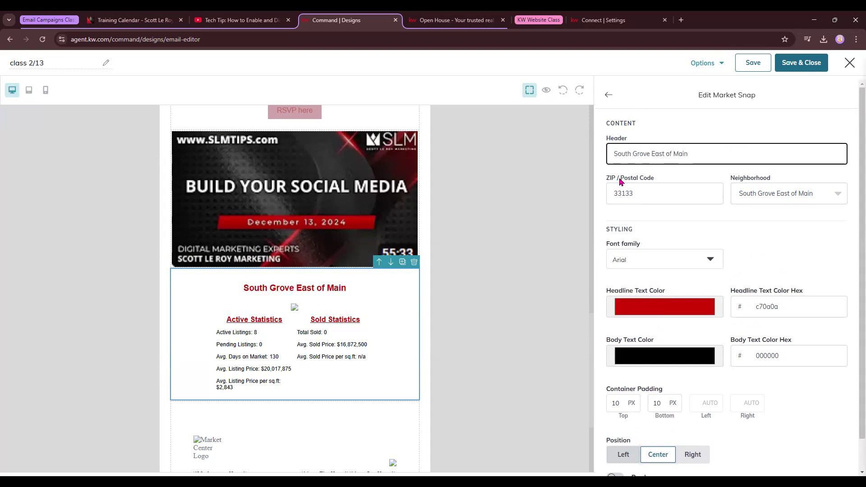
click(609, 94)
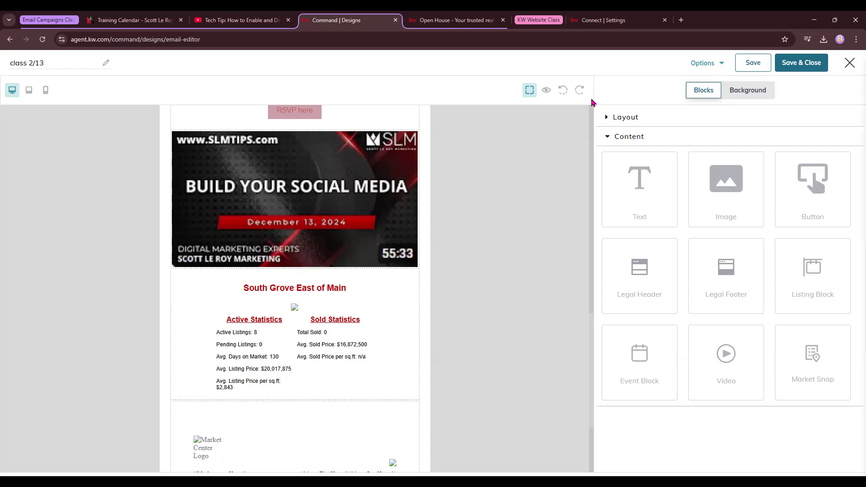
Step: Preview the class 2/13 email and scroll down to its footer
click(546, 92)
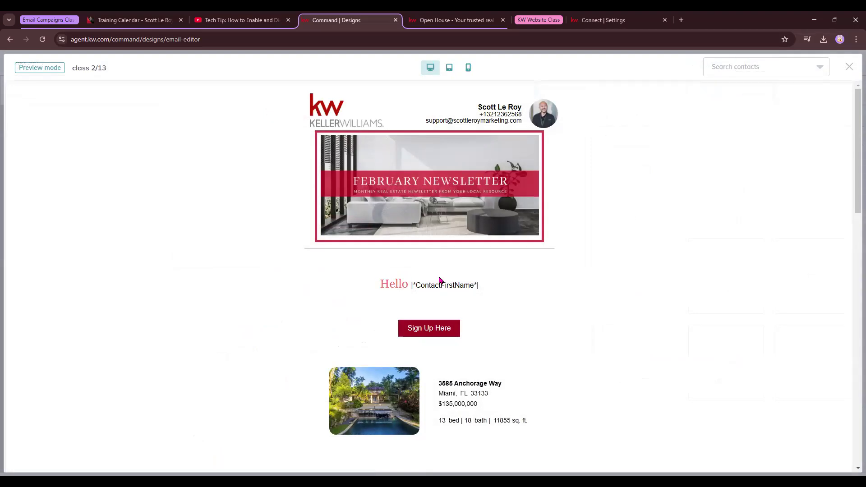
scroll(458, 270, down, 15)
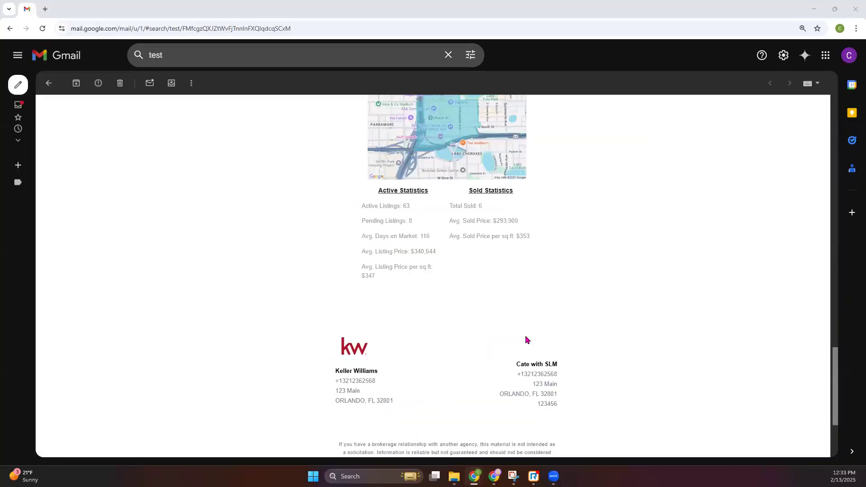
scroll(527, 340, up, 8)
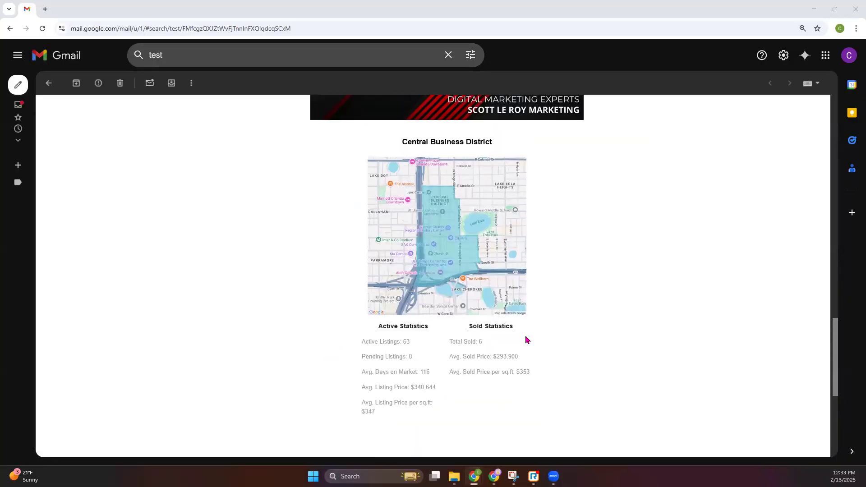
Step: Look through the October Newsletter test email in Gmail, then minimise Gmail
scroll(527, 340, down, 1)
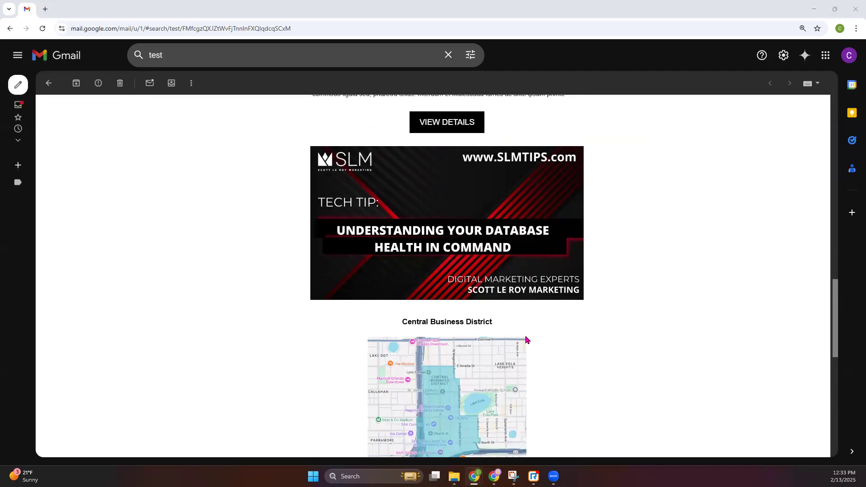
scroll(528, 339, up, 20)
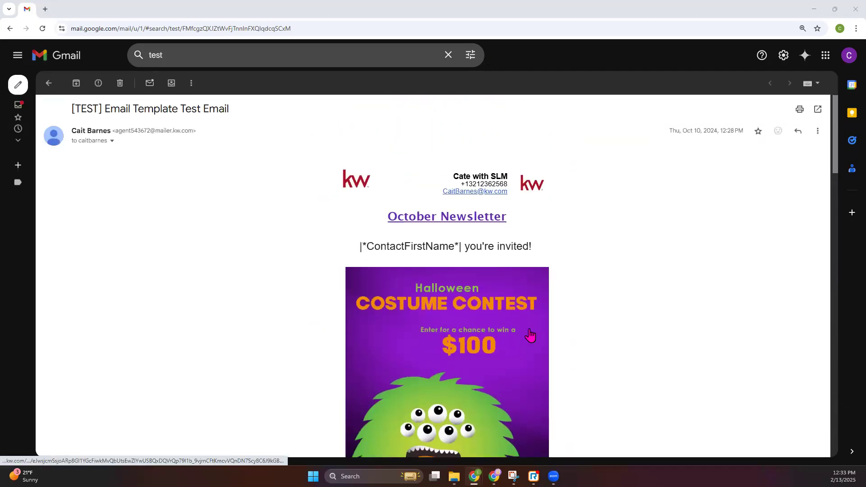
scroll(530, 335, down, 15)
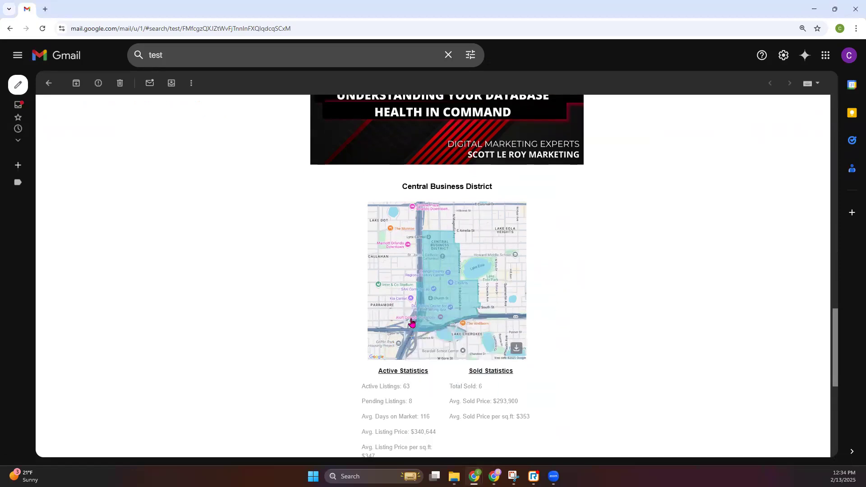
scroll(412, 330, down, 1)
scroll(428, 363, down, 1)
scroll(443, 374, down, 5)
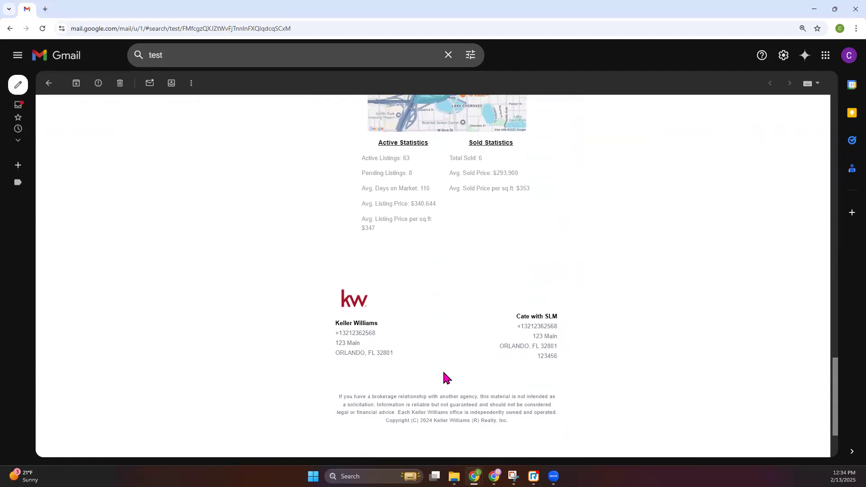
scroll(448, 367, up, 5)
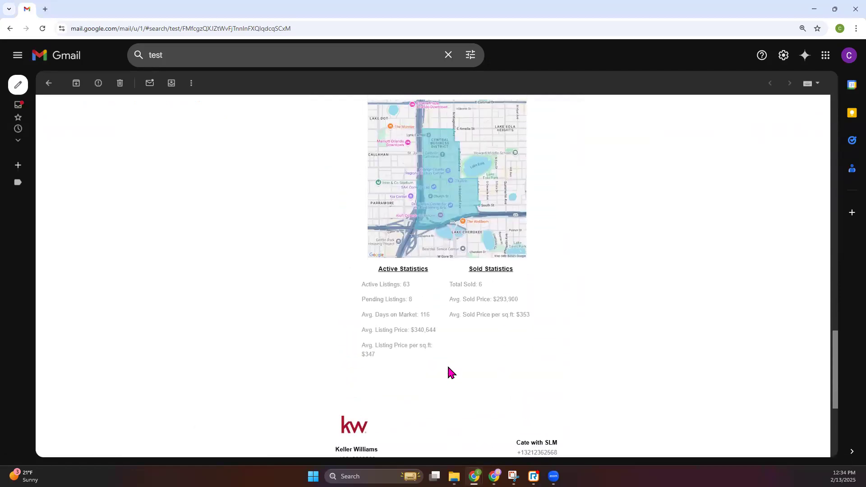
scroll(448, 367, down, 1)
scroll(448, 365, up, 2)
scroll(451, 369, up, 1)
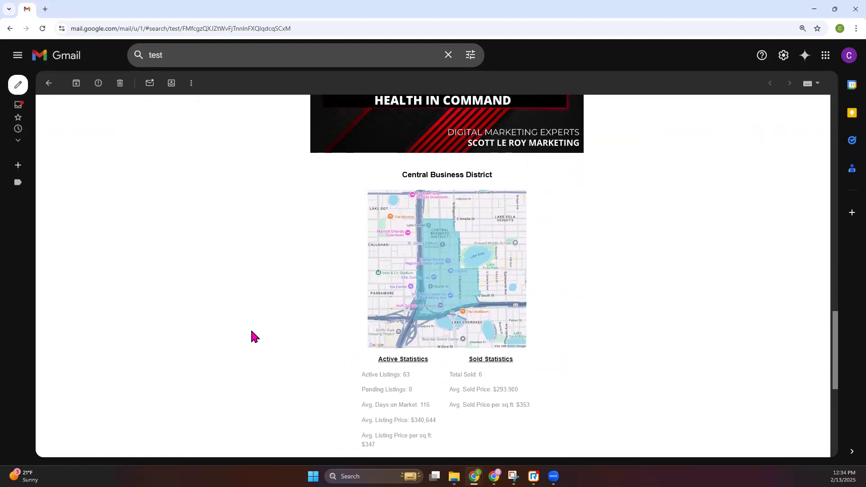
scroll(251, 330, up, 20)
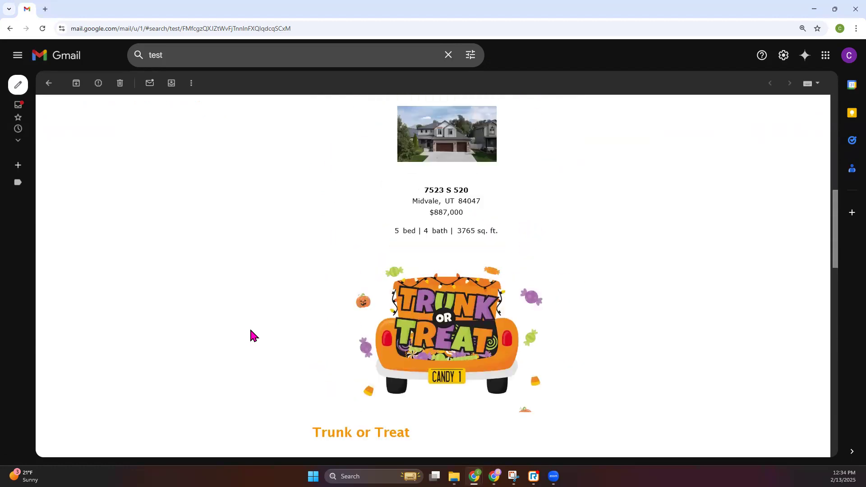
drag(115, 134, 193, 134)
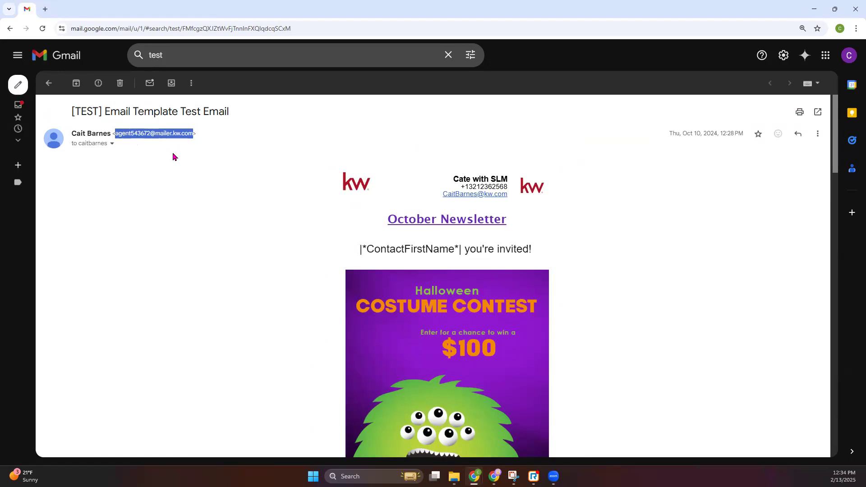
scroll(201, 212, down, 1)
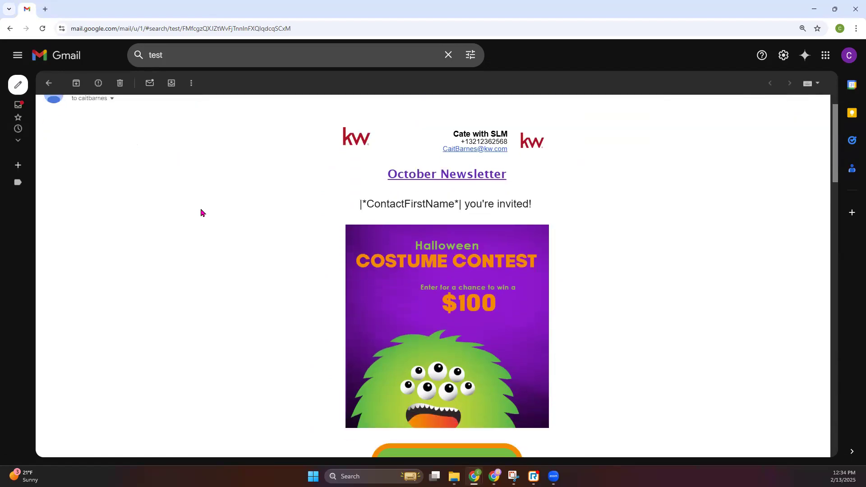
scroll(201, 213, down, 4)
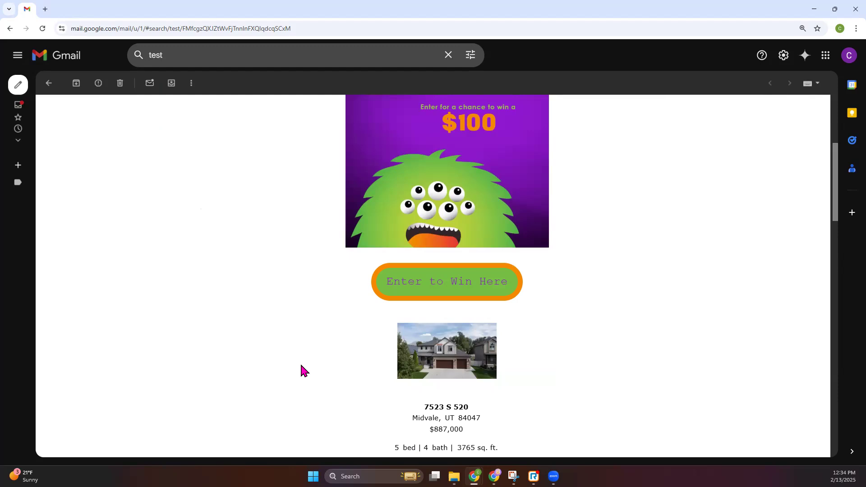
scroll(299, 366, down, 20)
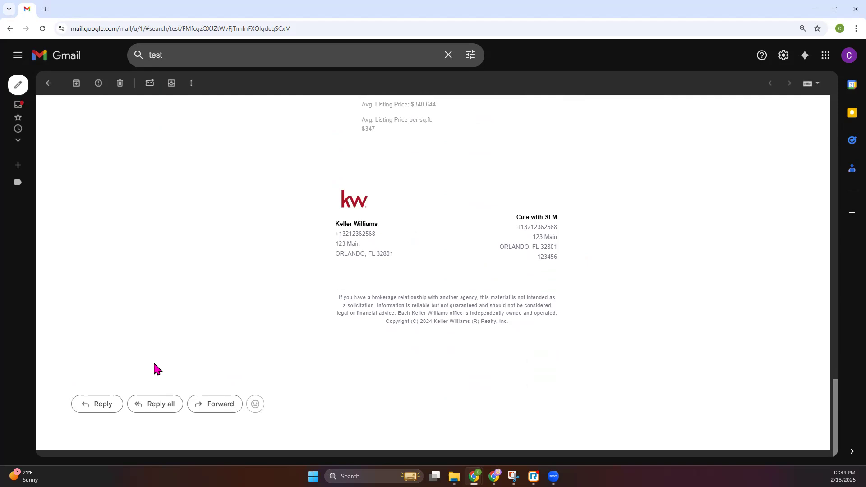
click(814, 9)
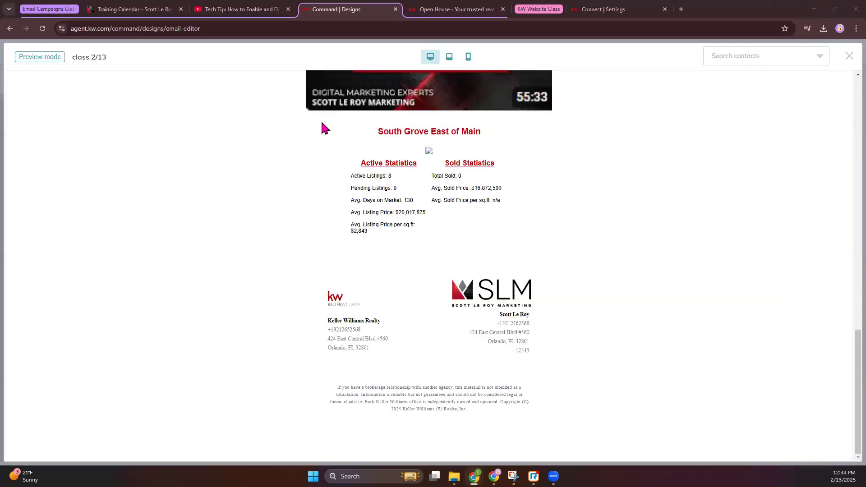
Step: Close the class 2/13 preview and return to the design editor
scroll(337, 409, up, 15)
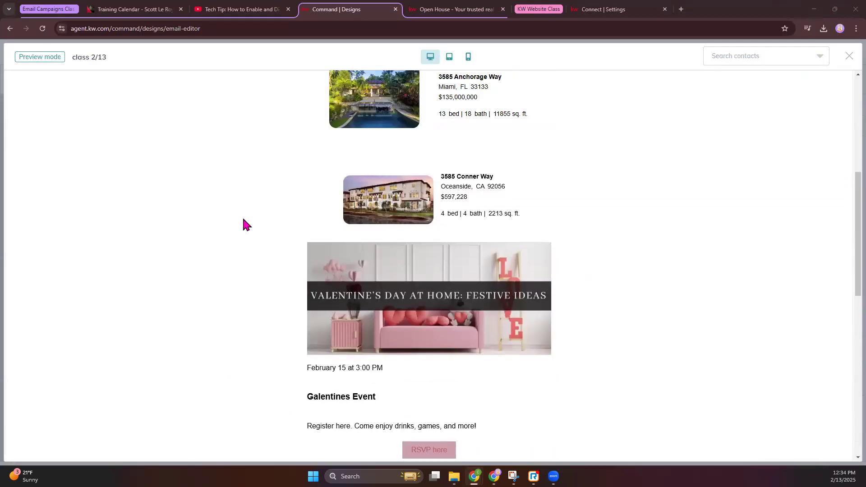
scroll(296, 330, up, 3)
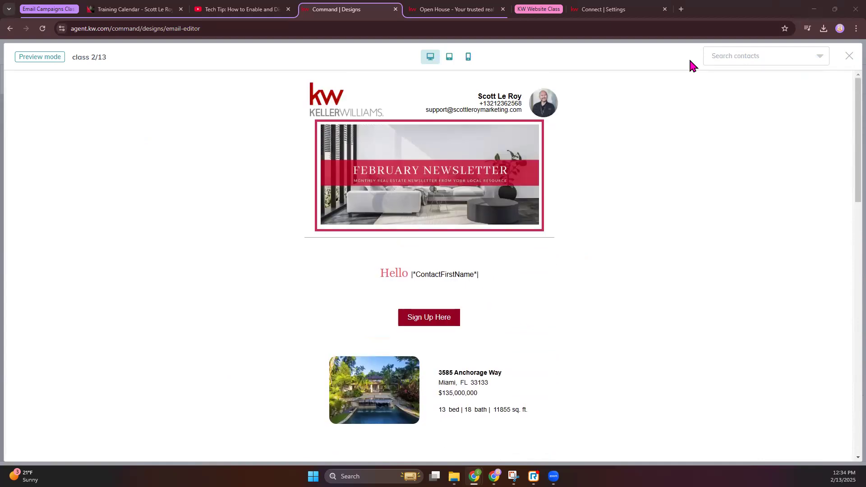
click(848, 57)
scroll(432, 272, down, 3)
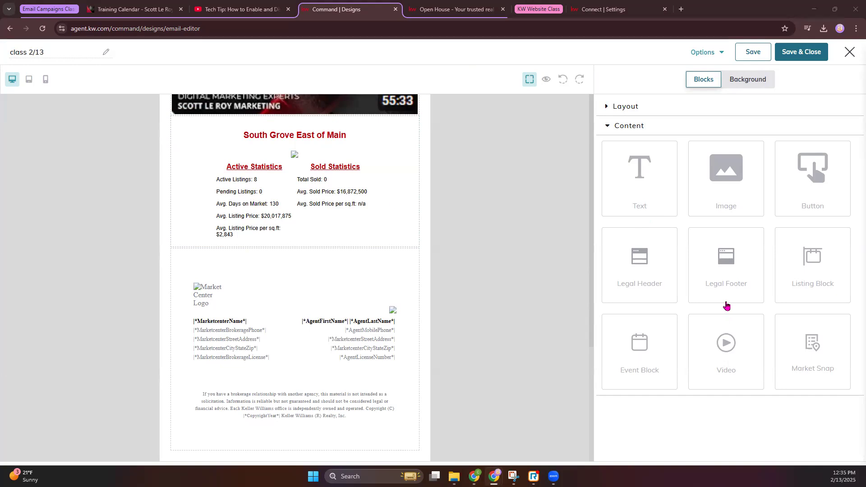
Step: Scroll through the class 2/13 newsletter canvas to review the finished design
scroll(302, 203, up, 2)
scroll(305, 206, down, 2)
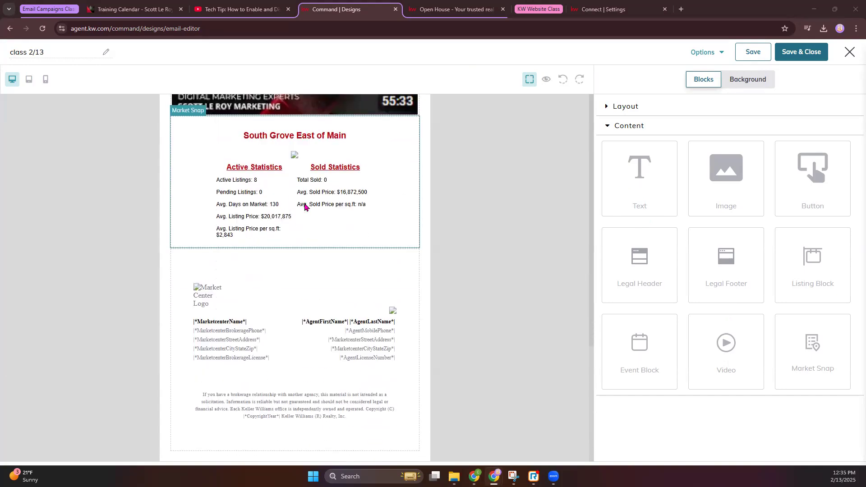
scroll(305, 206, up, 10)
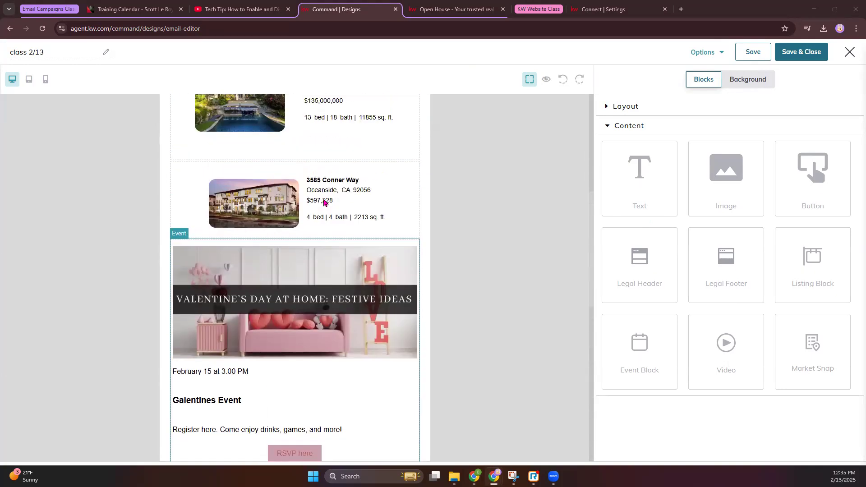
scroll(324, 203, up, 4)
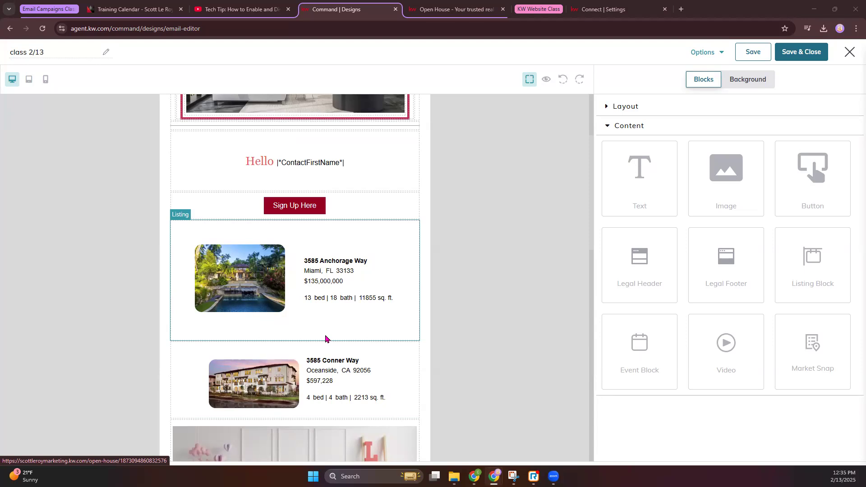
scroll(330, 405, down, 3)
scroll(331, 406, up, 1)
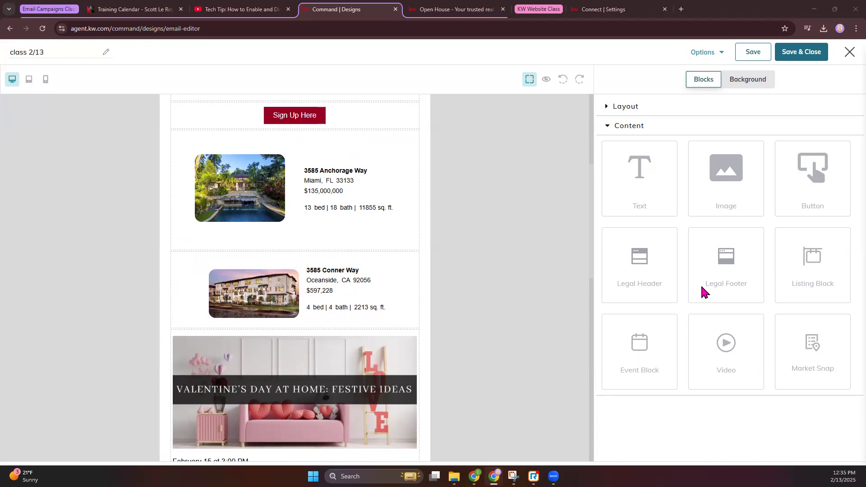
scroll(346, 280, down, 6)
scroll(346, 280, down, 1)
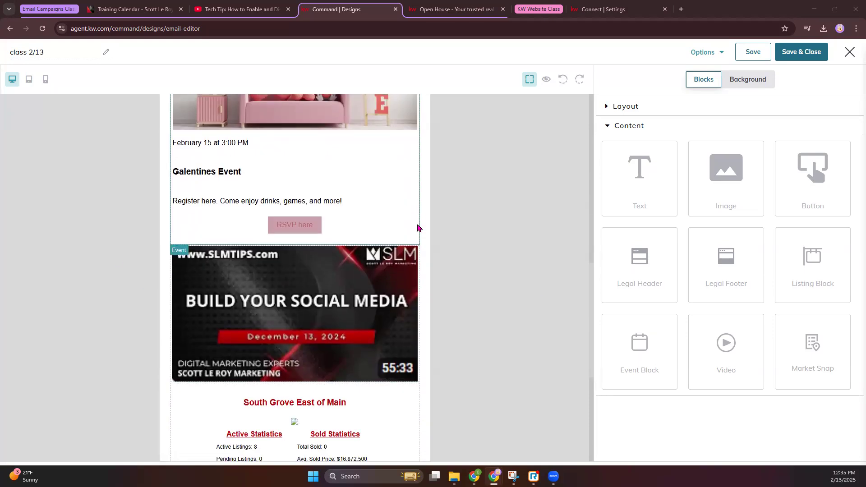
scroll(418, 229, down, 3)
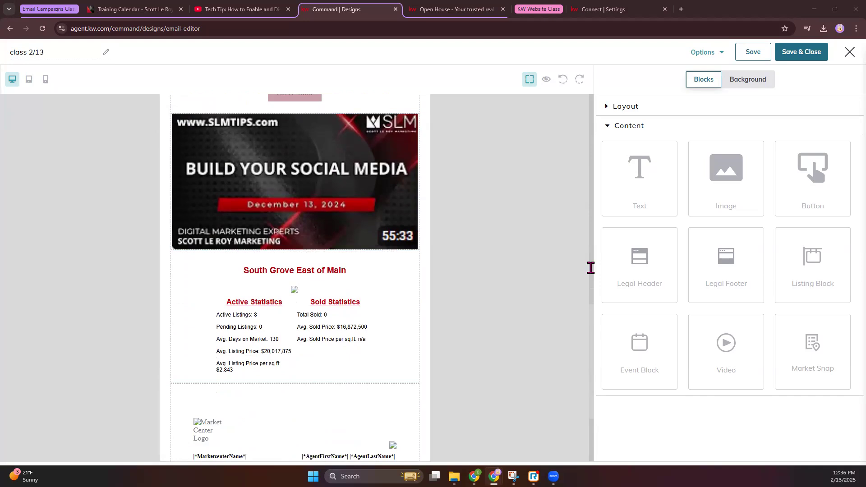
scroll(491, 257, down, 2)
scroll(508, 248, up, 9)
scroll(508, 248, up, 8)
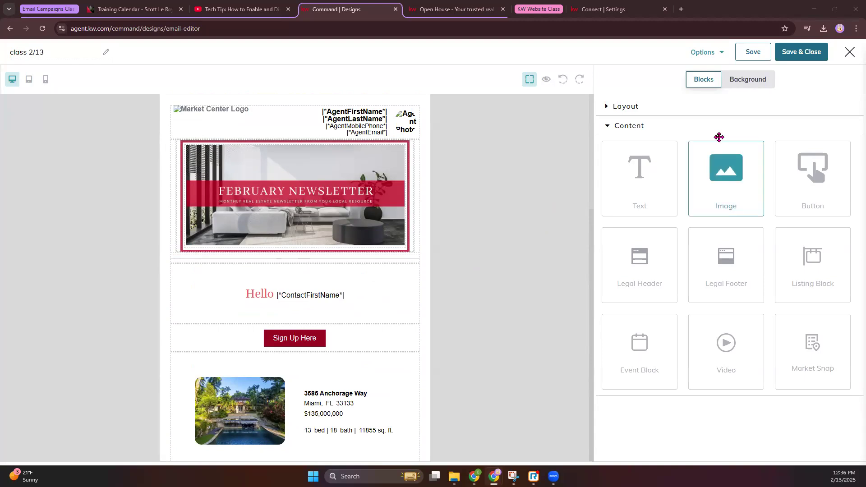
Step: Preview the newsletter once more, then Save & Close the design
click(544, 81)
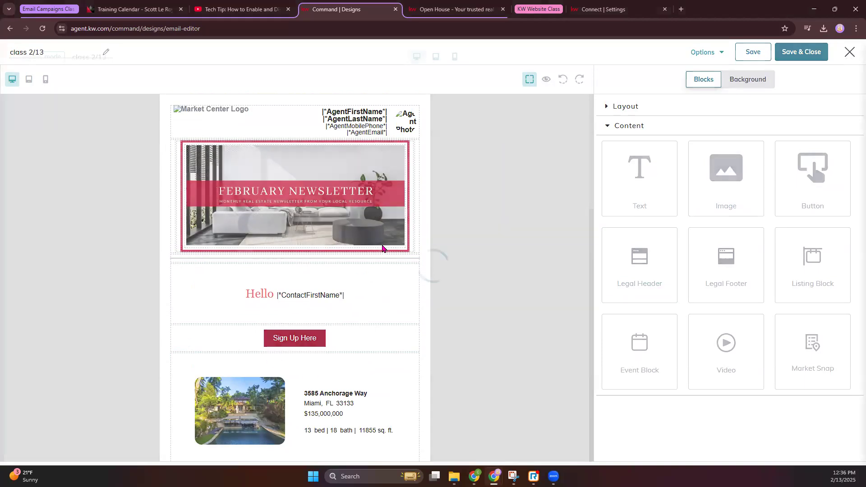
scroll(384, 250, down, 12)
click(850, 58)
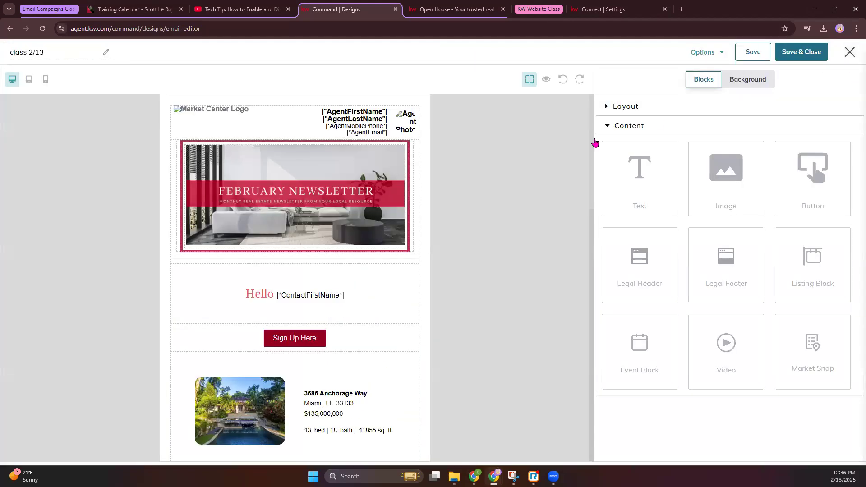
click(818, 52)
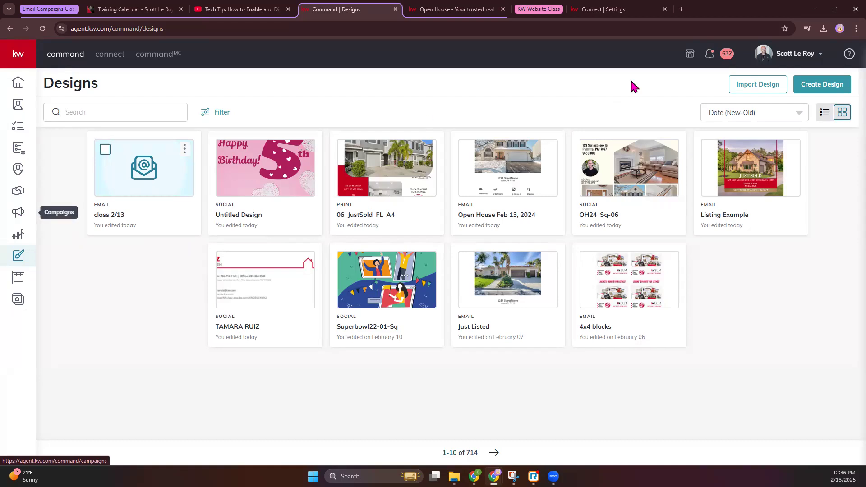
Step: Create a new Email design and continue to the template library
click(822, 86)
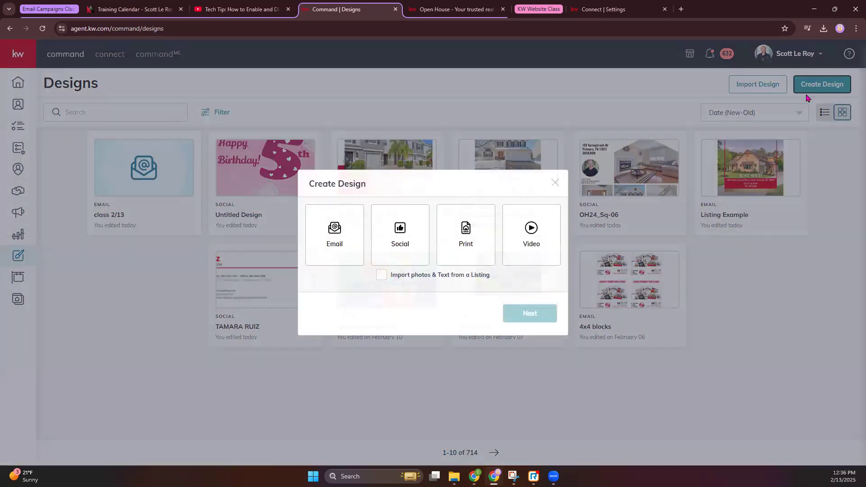
click(327, 250)
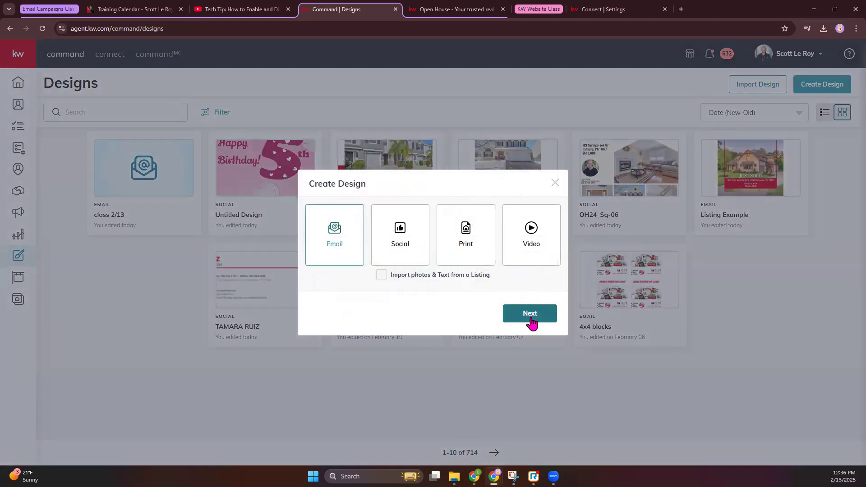
click(532, 320)
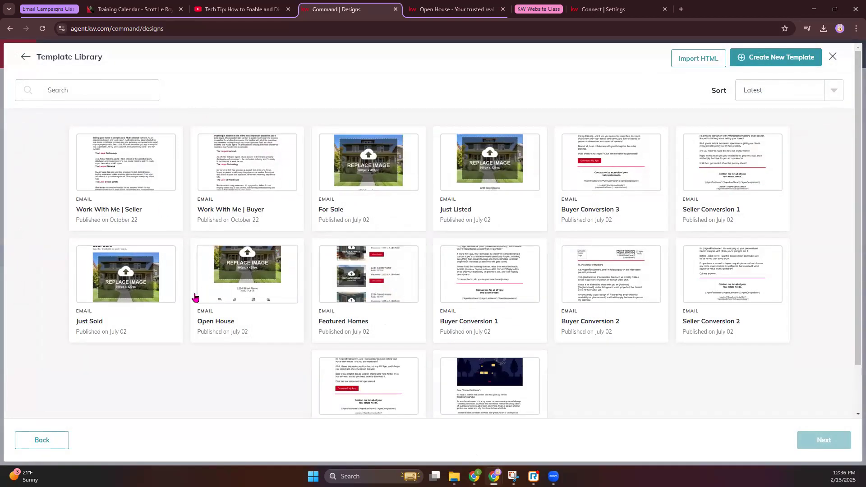
Step: Pick the Featured Homes email template and open it in the editor
scroll(203, 298, down, 1)
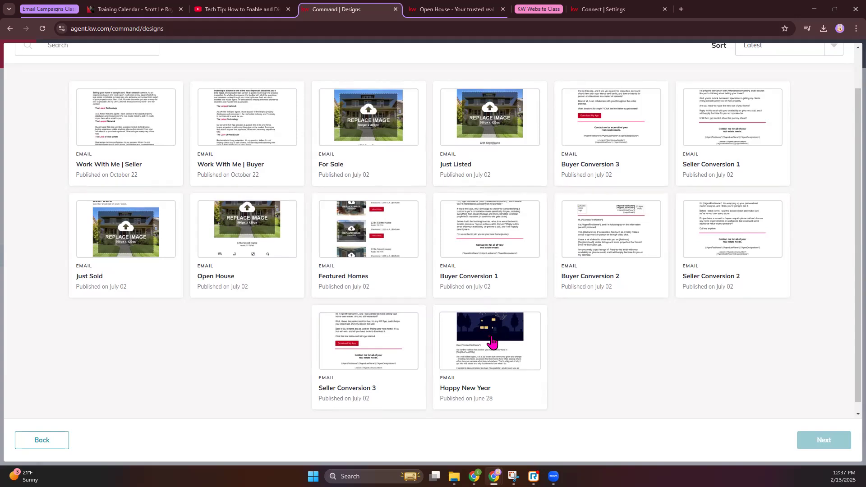
click(363, 252)
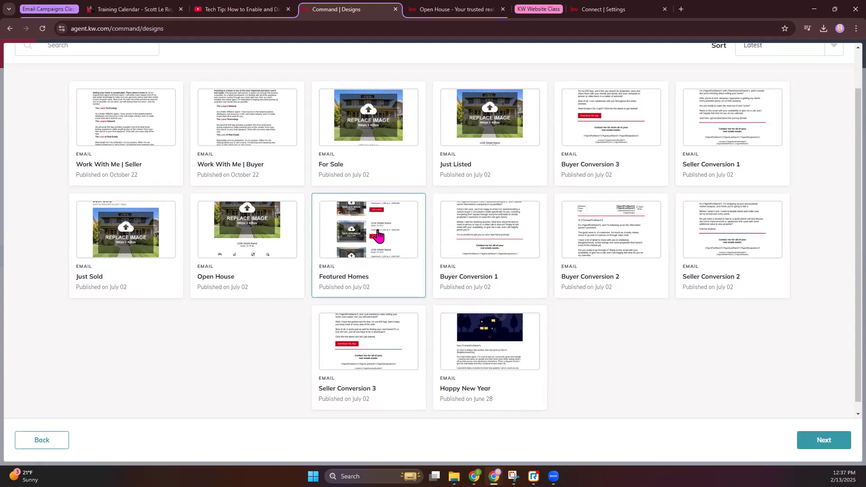
click(836, 440)
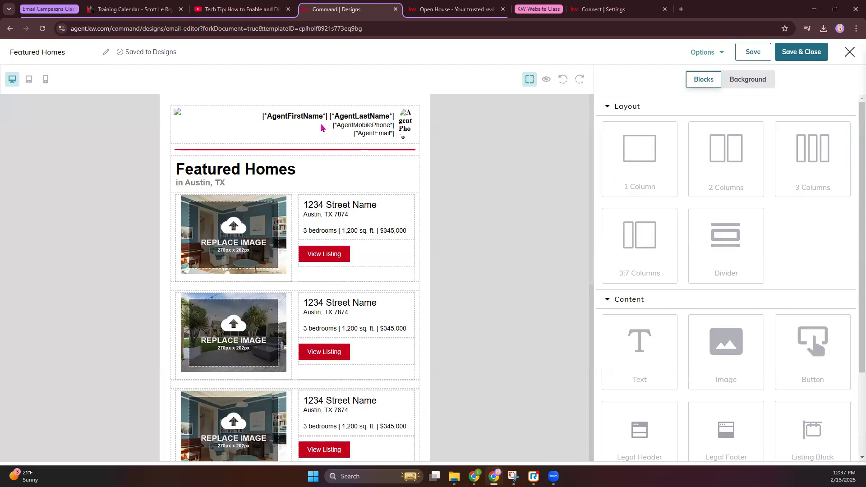
Step: Preview the Featured Homes email, then select 'Austin, TX' in its heading text
click(547, 80)
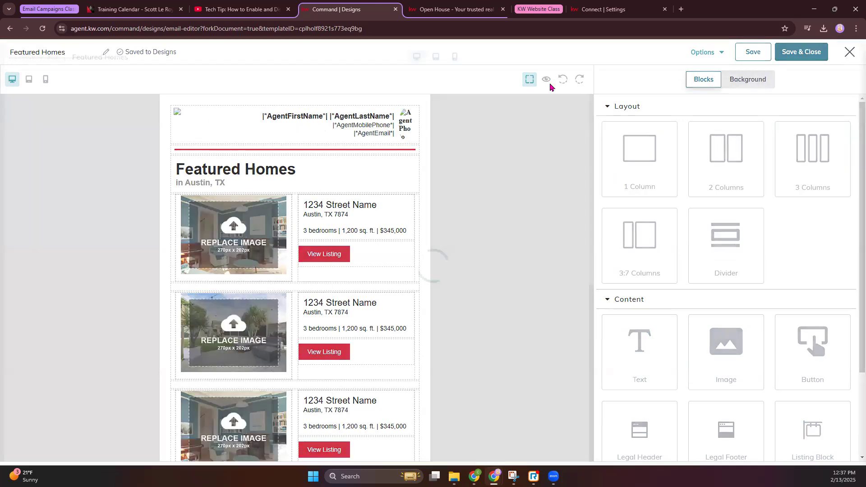
click(850, 57)
click(227, 183)
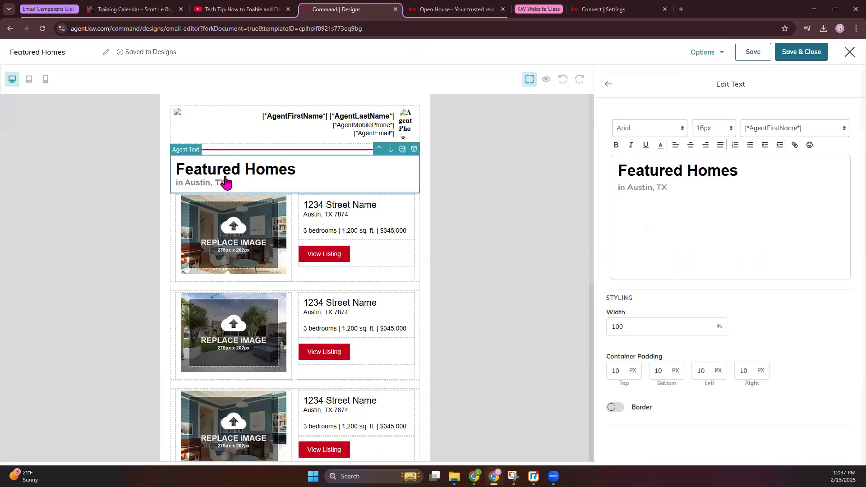
drag(666, 192, 629, 194)
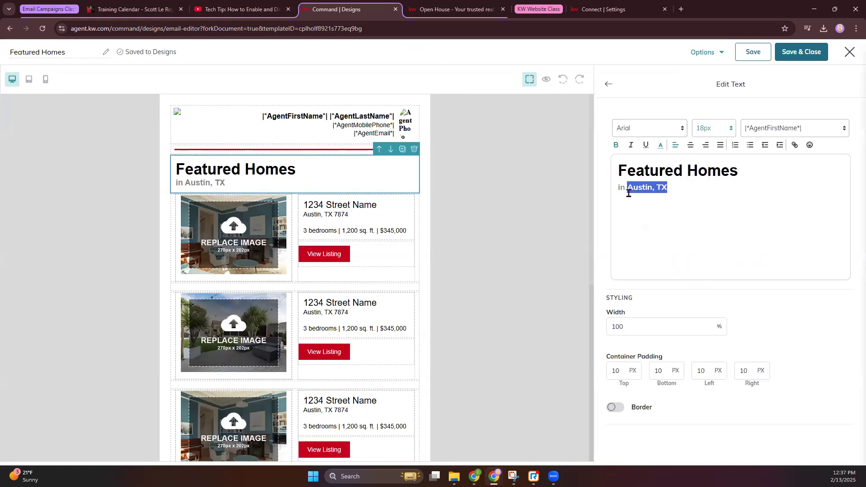
scroll(395, 230, down, 8)
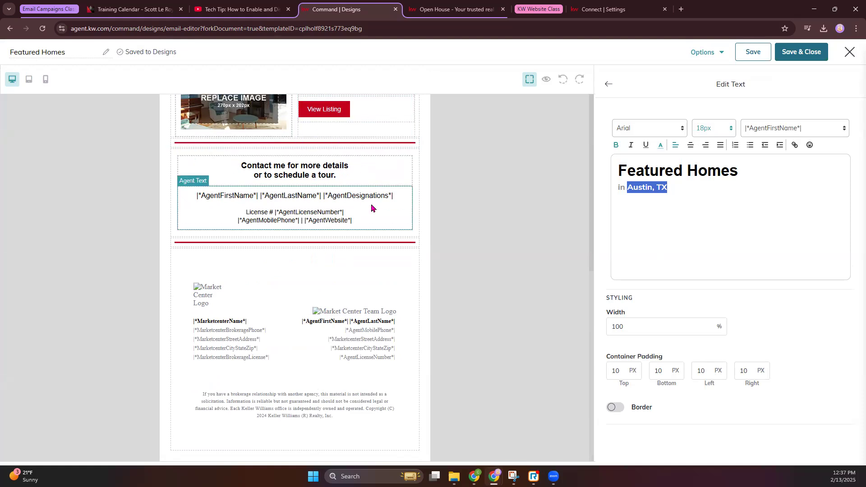
scroll(316, 185, up, 10)
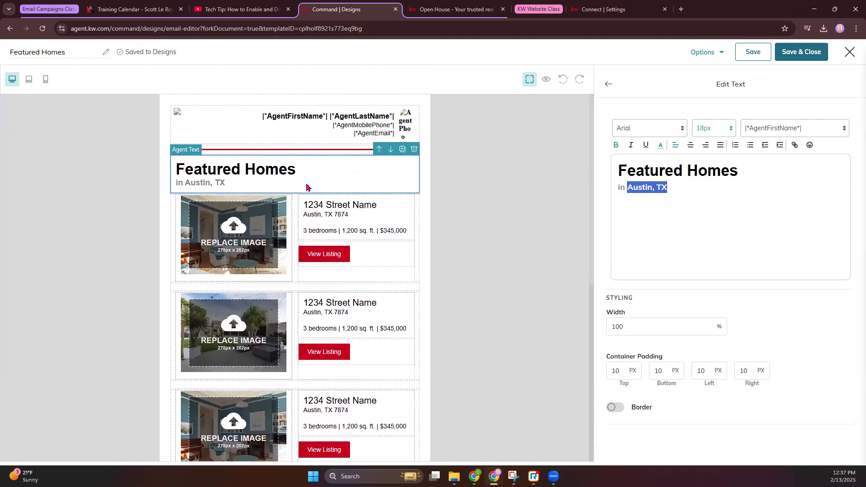
scroll(397, 203, down, 10)
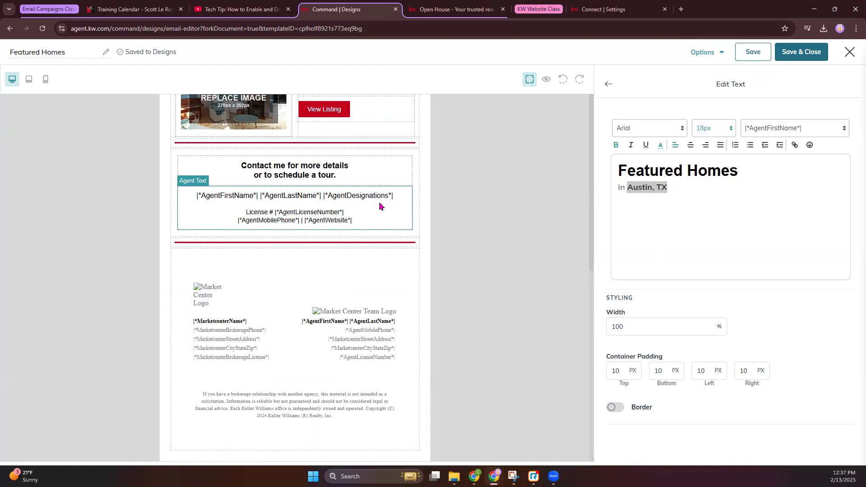
Step: Preview the Featured Homes email again, then close the preview
click(547, 79)
scroll(429, 259, down, 7)
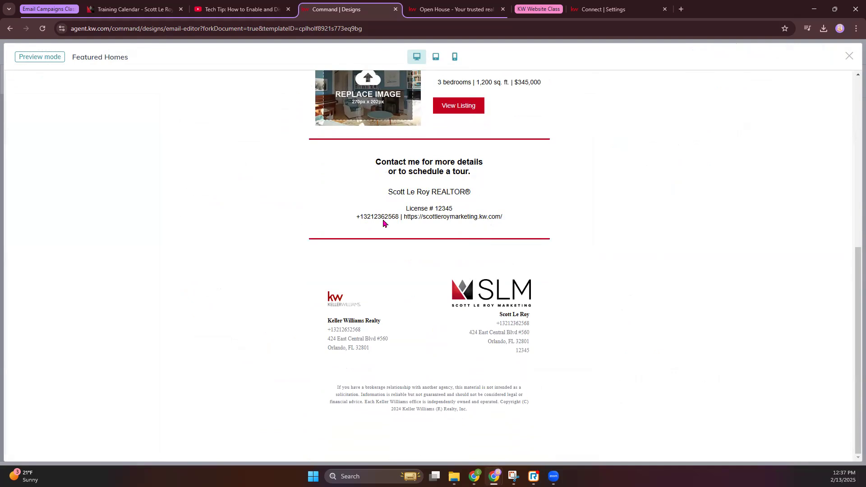
key(ctrl+a)
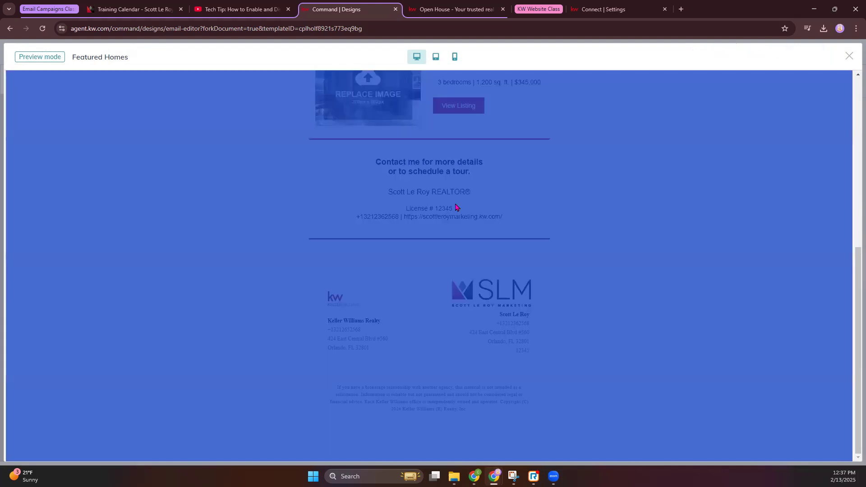
click(546, 224)
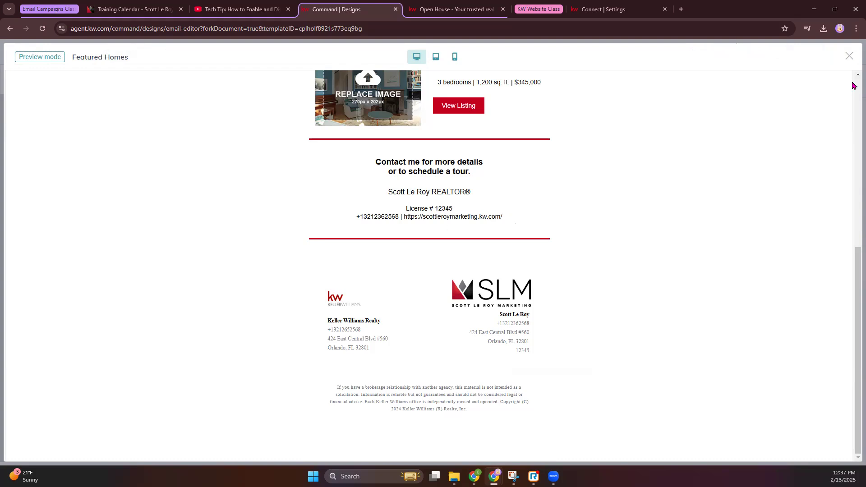
click(850, 58)
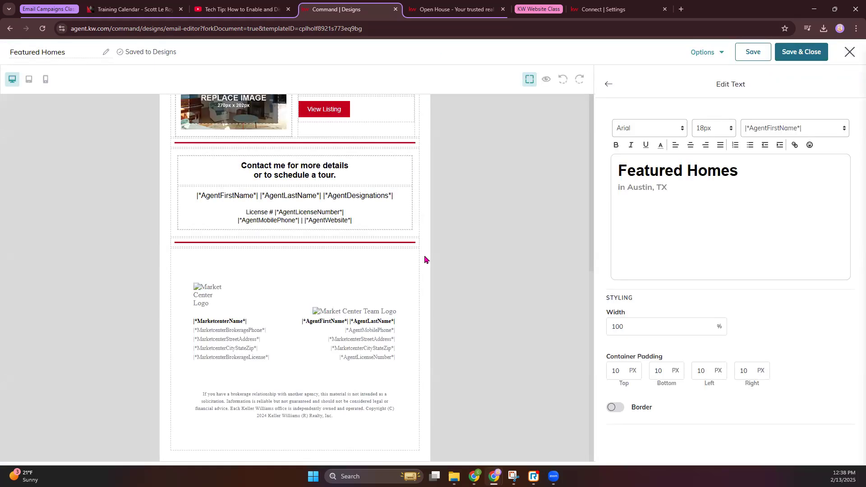
scroll(347, 273, up, 8)
scroll(339, 266, up, 1)
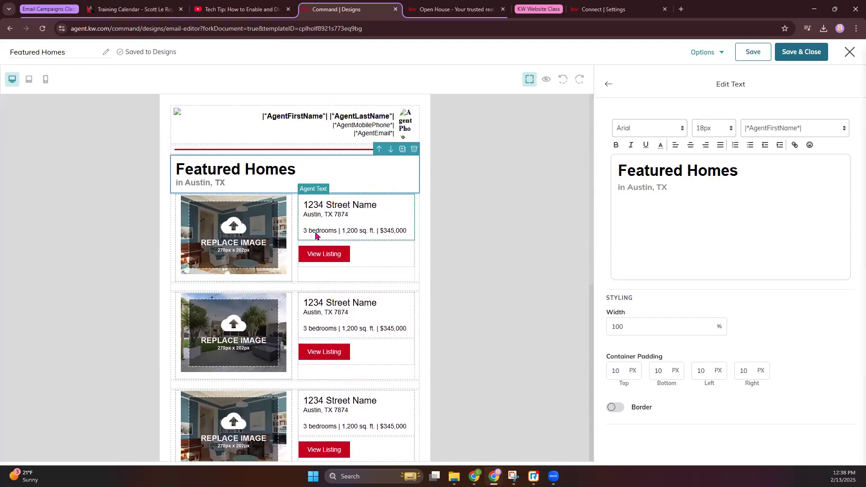
Step: Choose to replace the first listing's photo from Listing Images and copy the open-house property's address
click(341, 222)
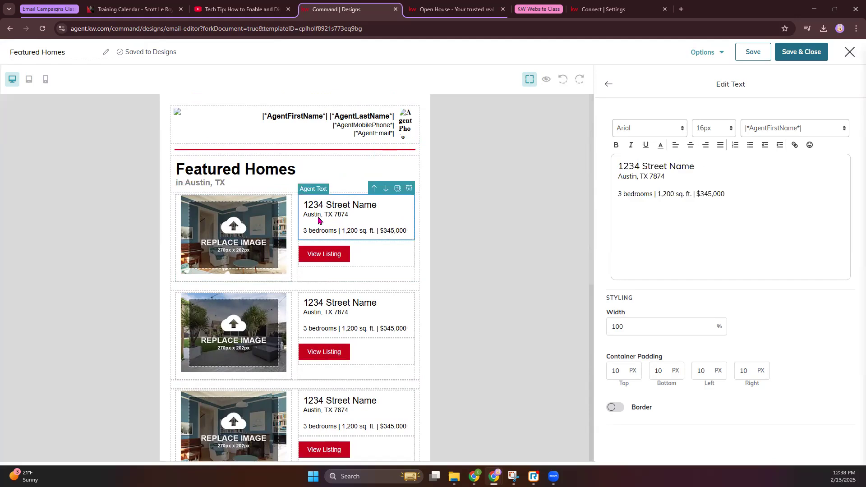
click(321, 253)
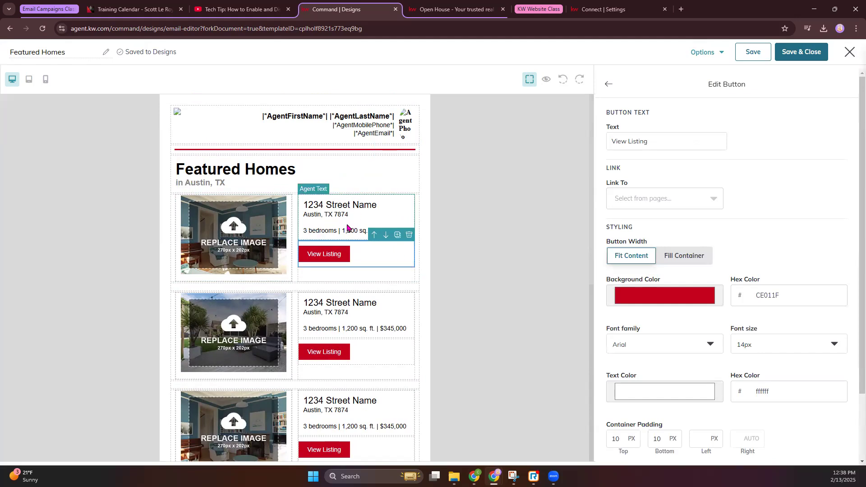
click(260, 238)
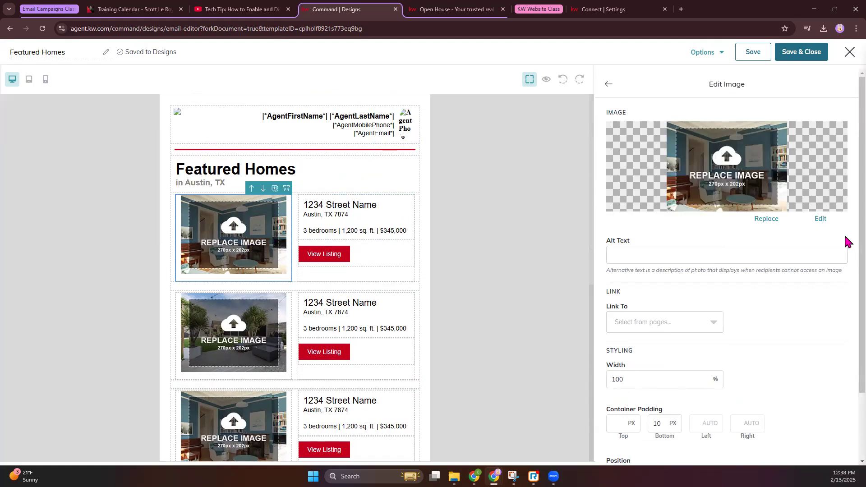
click(766, 219)
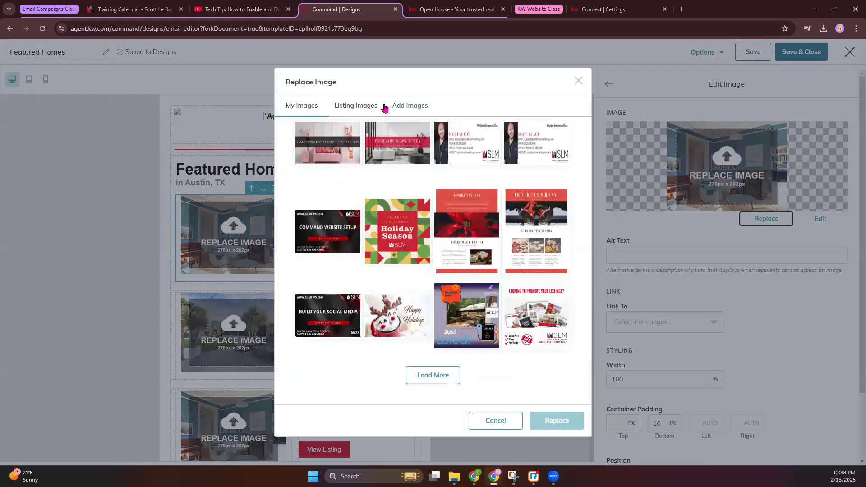
click(351, 107)
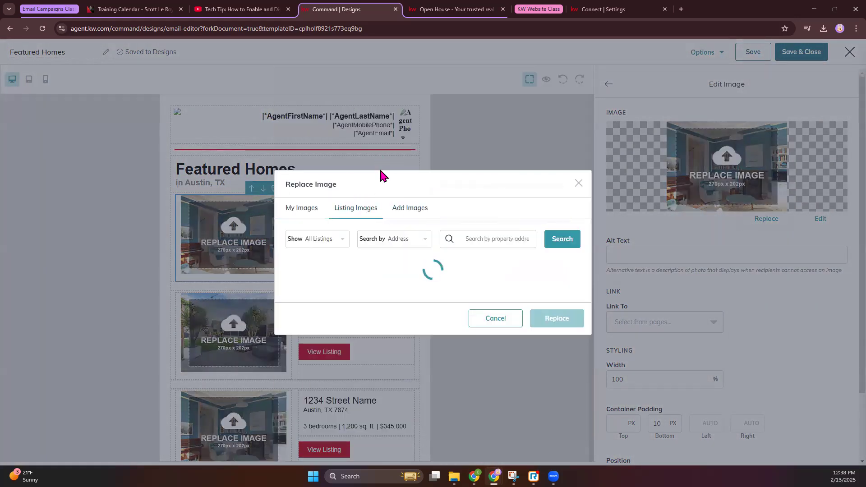
click(456, 9)
right_click(455, 287)
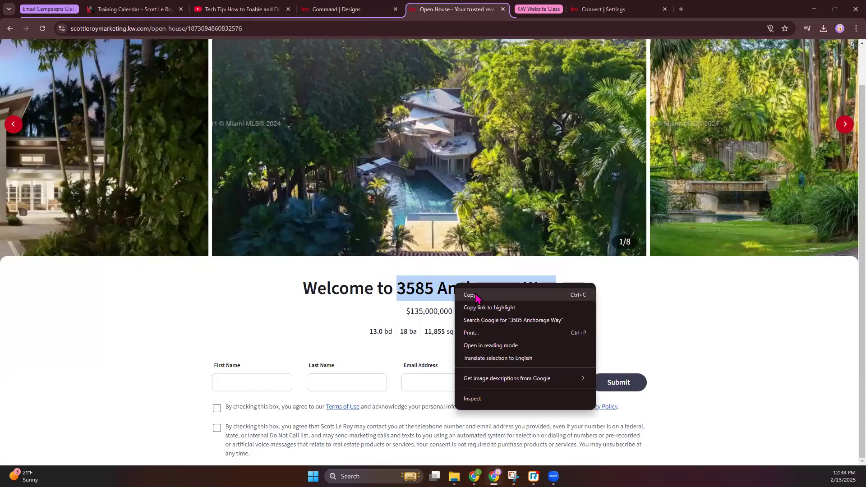
click(471, 295)
click(334, 9)
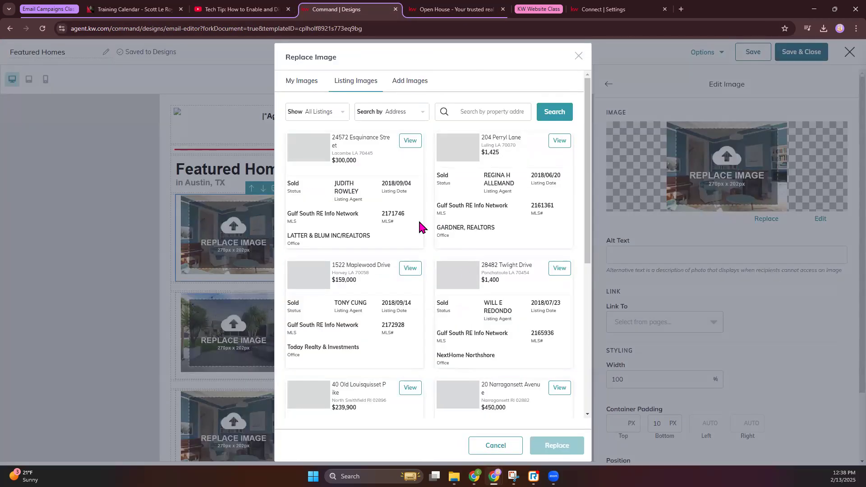
click(478, 112)
key(ctrl+v)
click(554, 111)
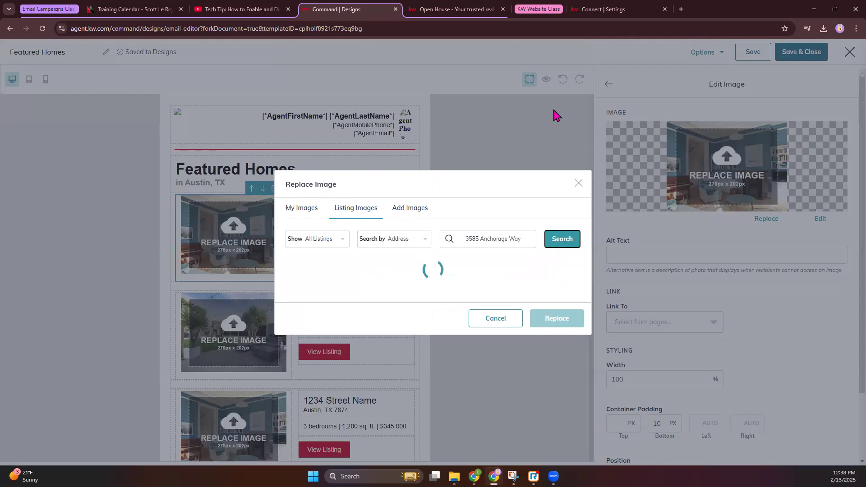
click(411, 142)
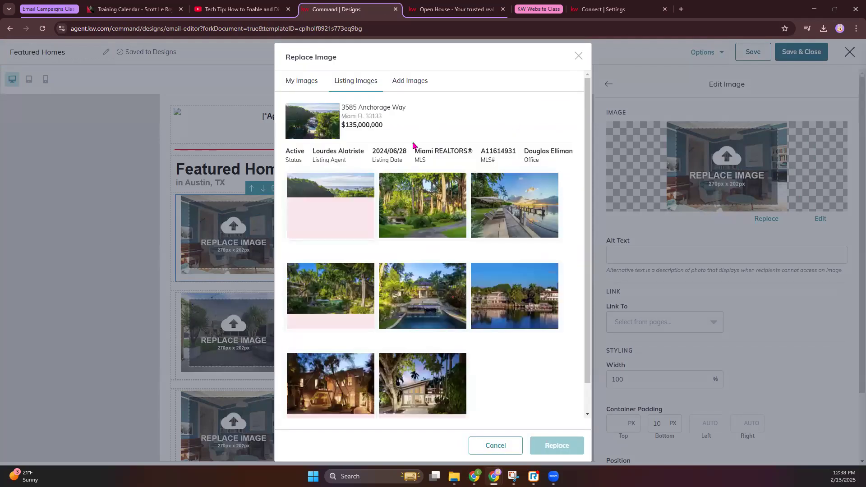
click(493, 230)
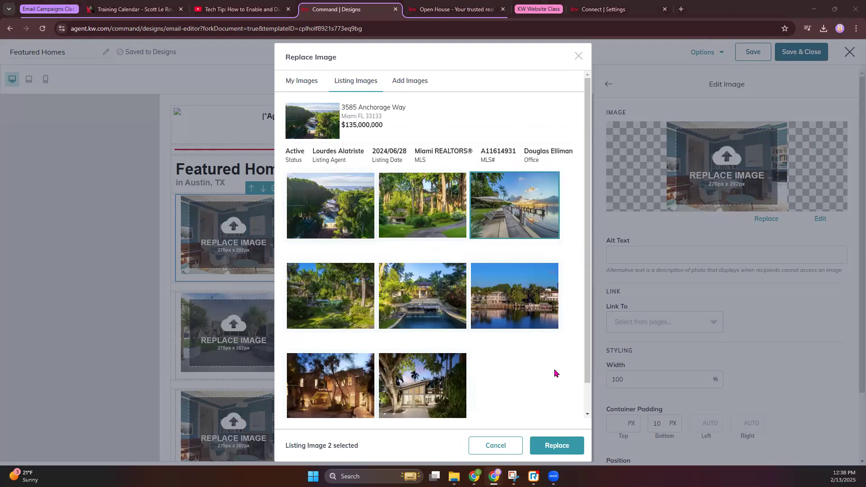
click(556, 446)
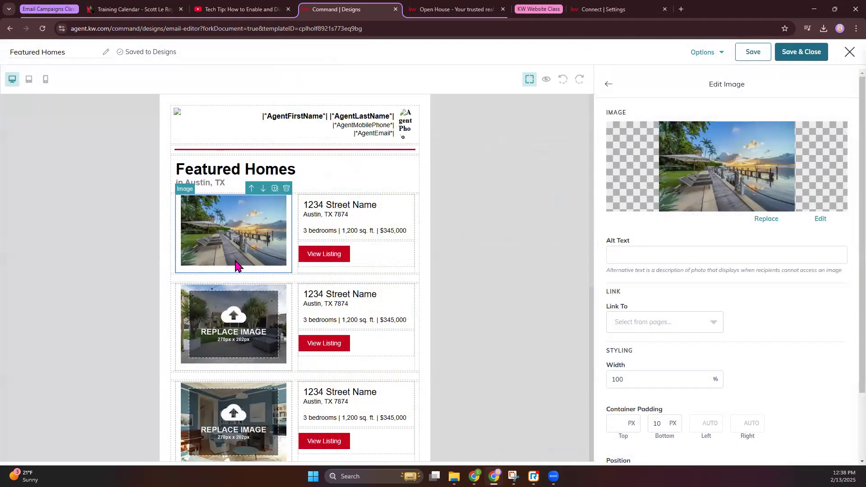
click(323, 232)
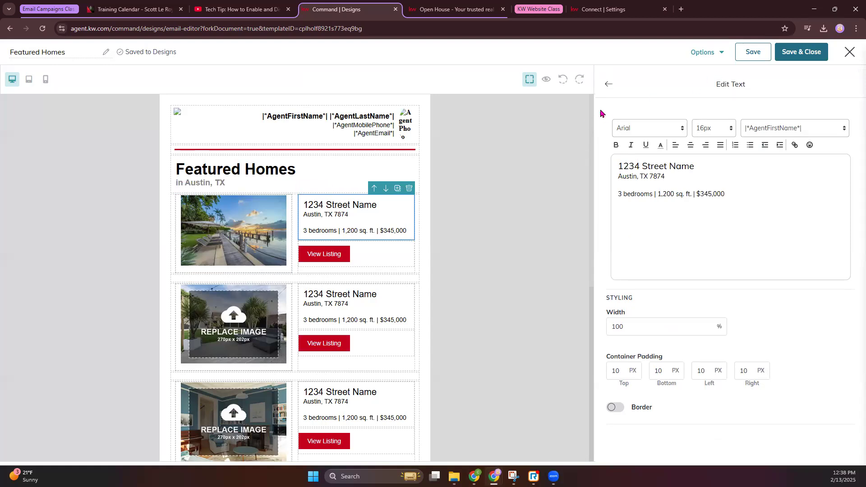
Step: Drag a Listing Block from the Content blocks under the Featured Homes heading
click(608, 85)
scroll(772, 398, down, 2)
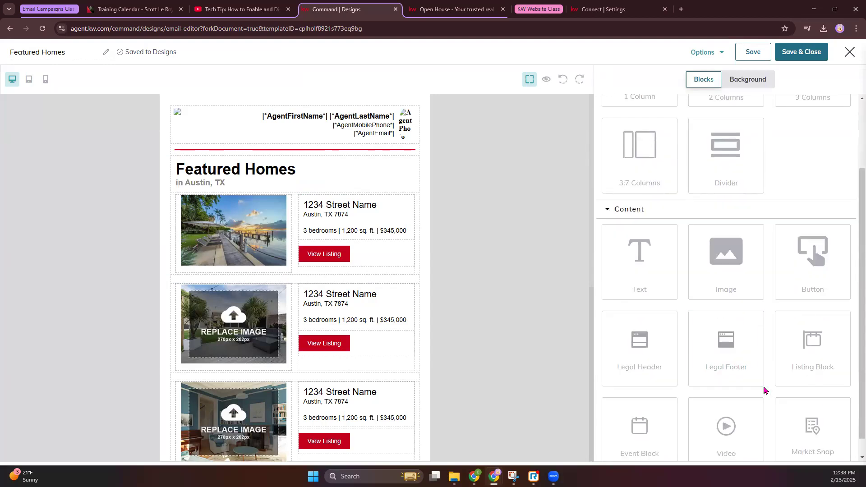
drag(822, 329, 316, 193)
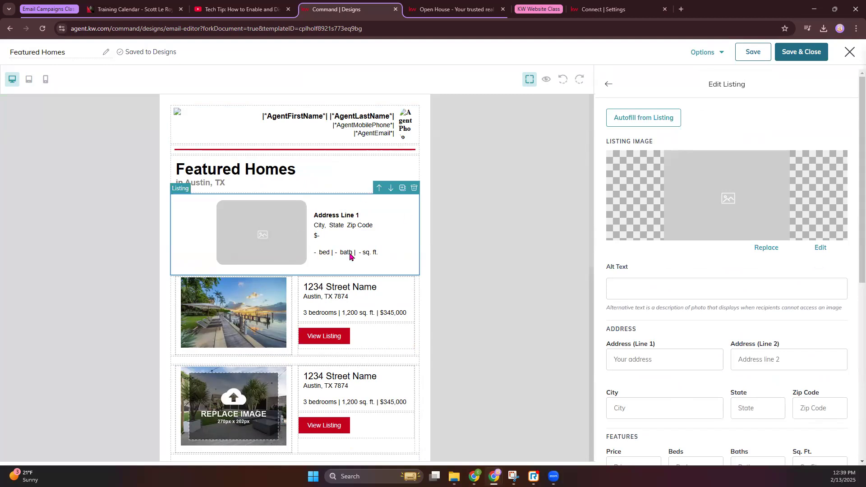
Step: Review the first listing's address text and View Listing button, scrolling through the email
click(330, 308)
click(324, 343)
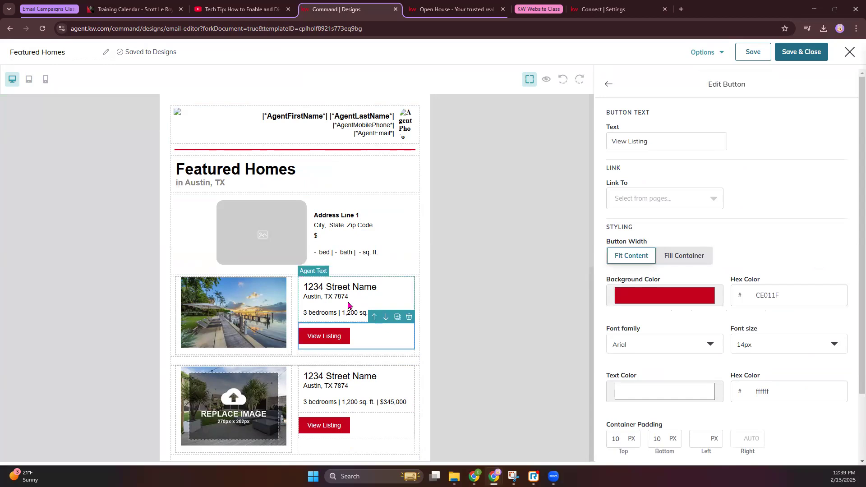
click(348, 305)
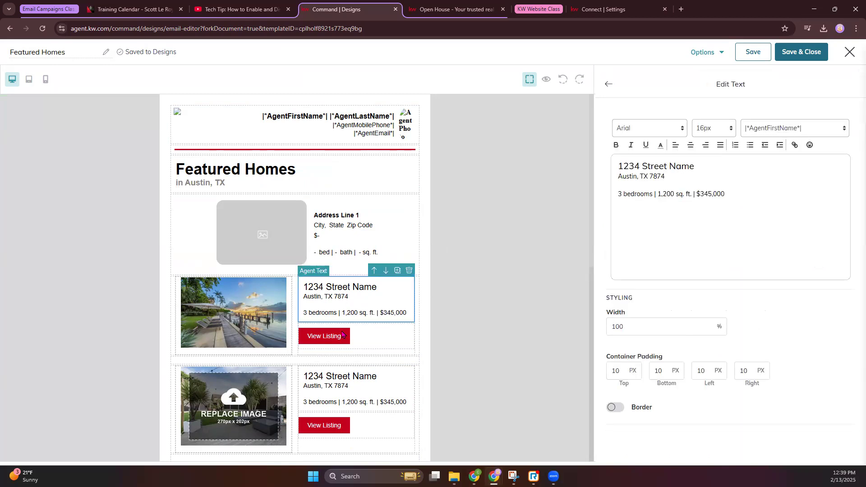
scroll(330, 343, down, 2)
scroll(329, 343, up, 2)
scroll(364, 335, down, 5)
scroll(364, 335, down, 4)
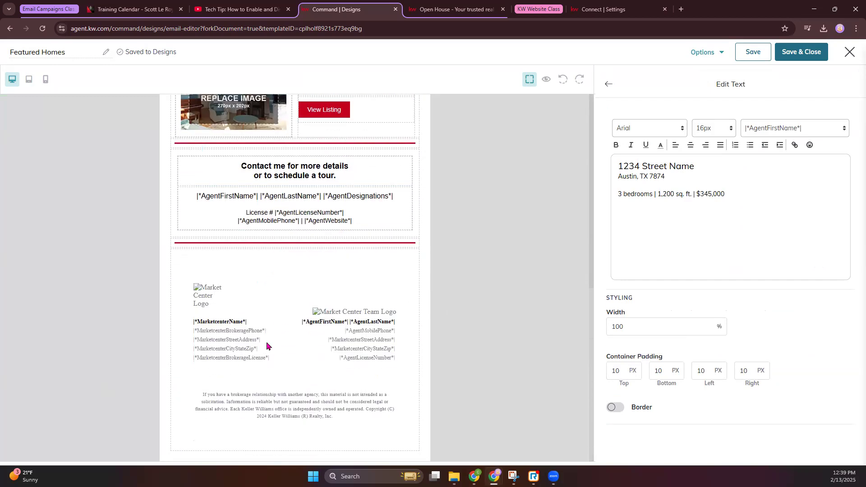
scroll(479, 187, up, 9)
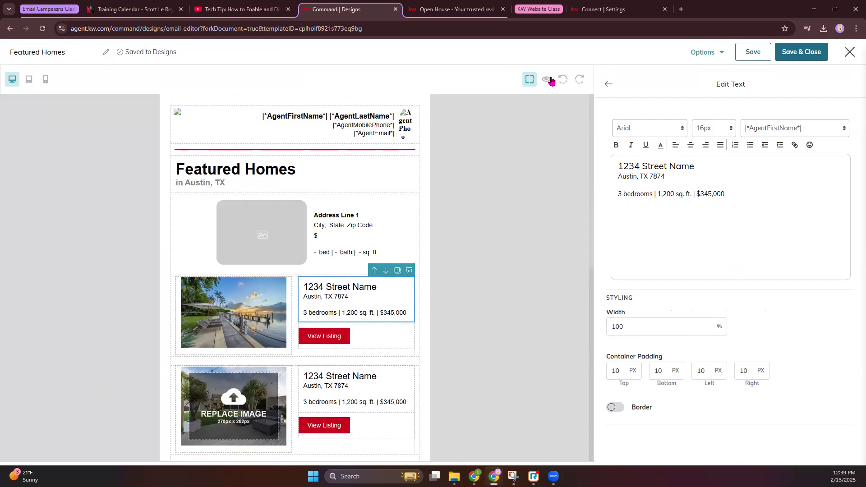
Step: Exit preview and text editing, then Save & Close the Featured Homes email design
scroll(429, 307, down, 8)
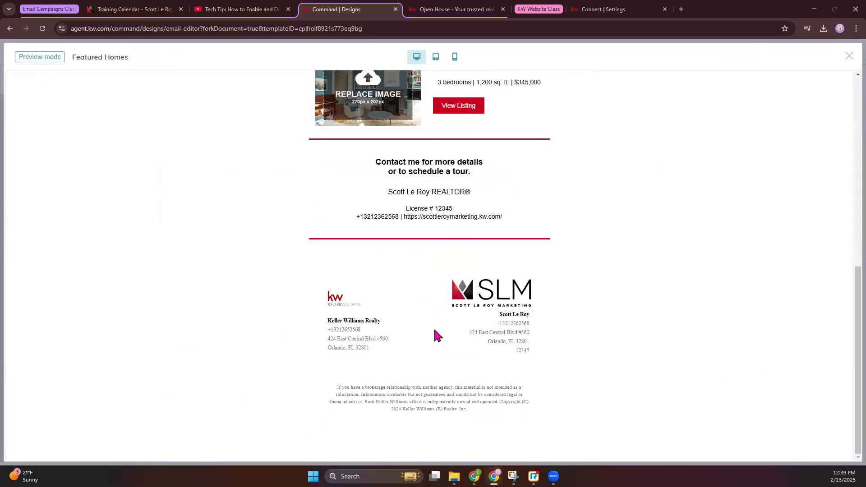
scroll(434, 332, up, 10)
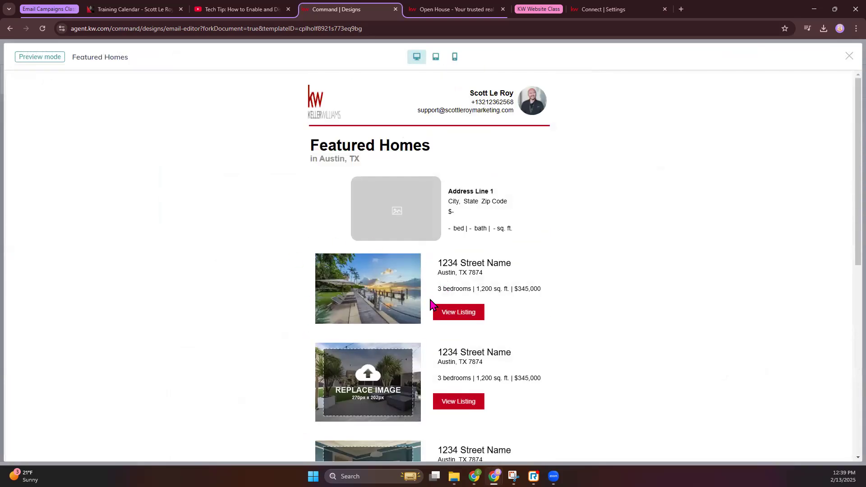
click(849, 57)
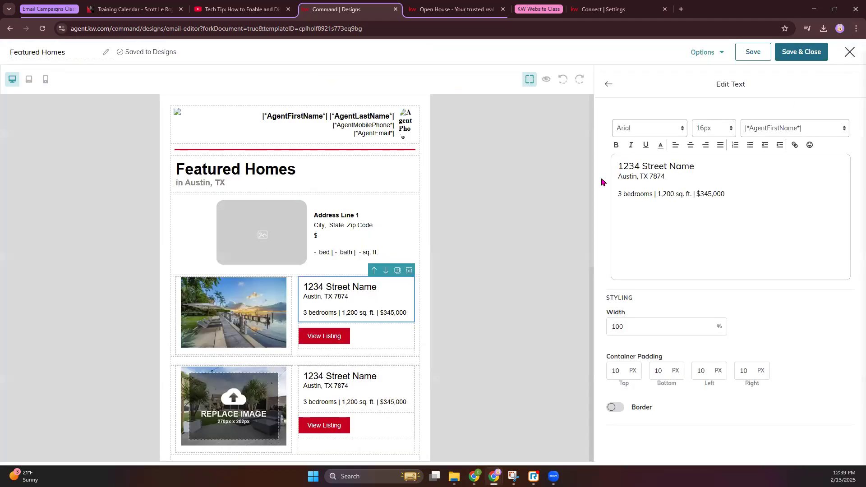
click(607, 85)
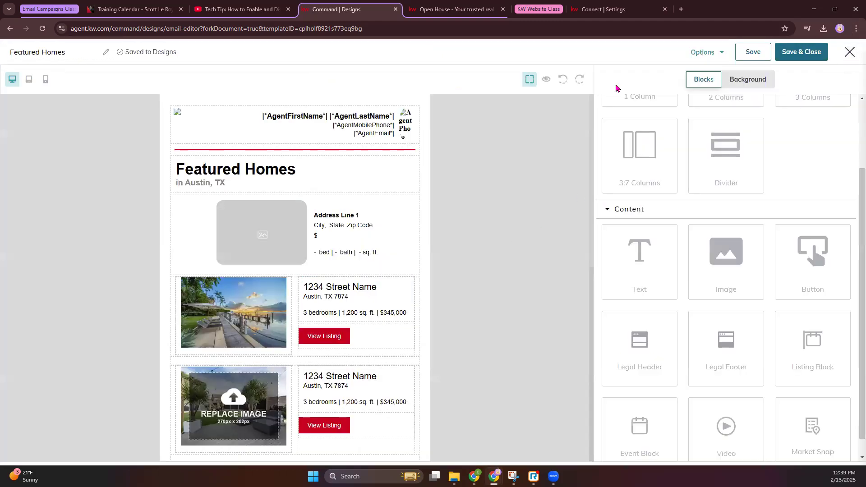
click(812, 60)
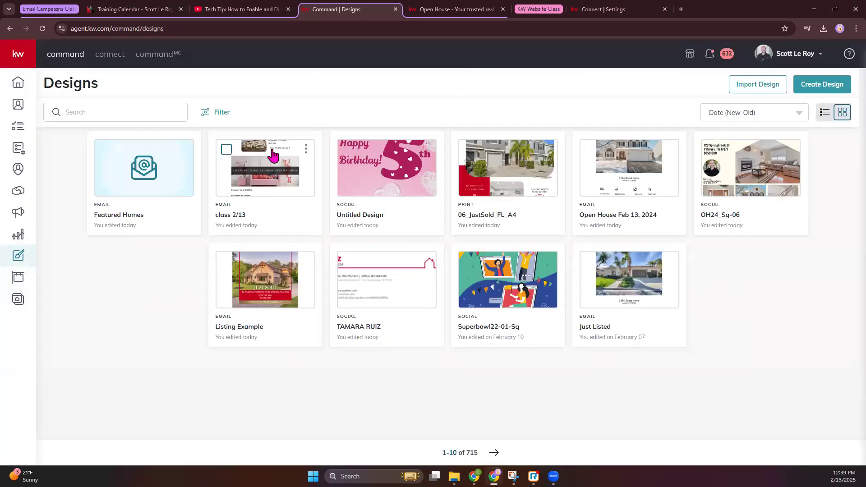
Step: Open the Emails campaigns list and check its Last 30 Days reporting period
click(19, 212)
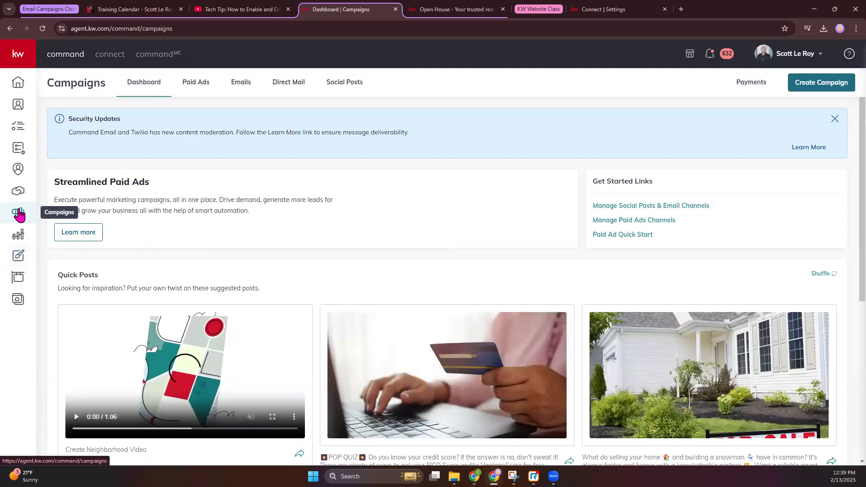
click(239, 84)
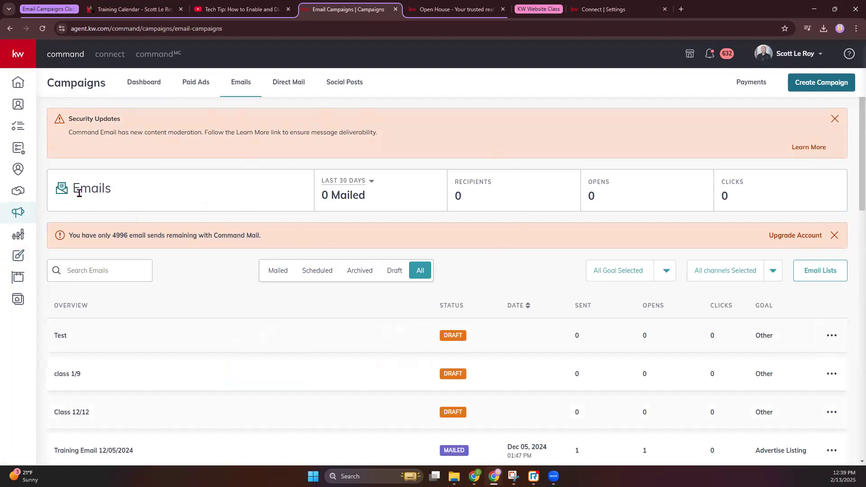
click(370, 182)
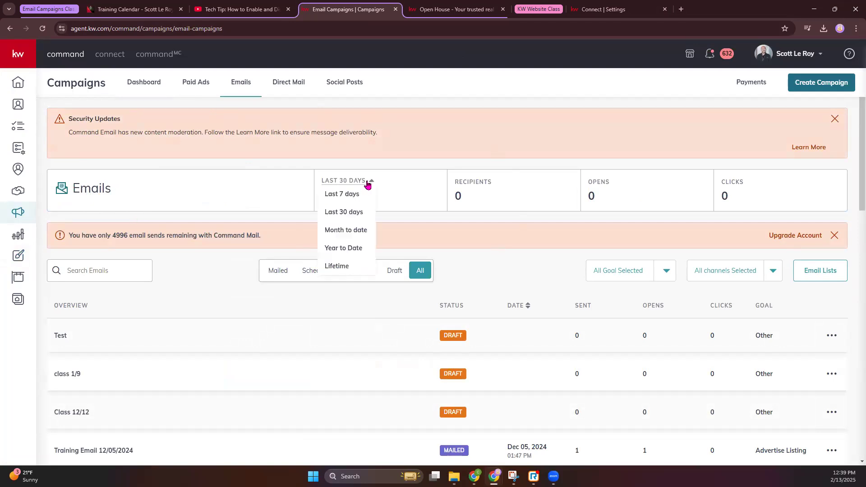
click(431, 151)
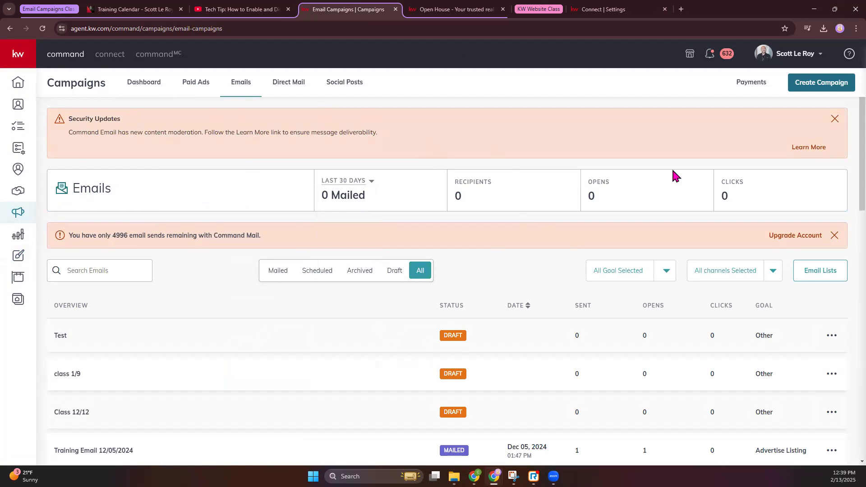
scroll(66, 270, down, 2)
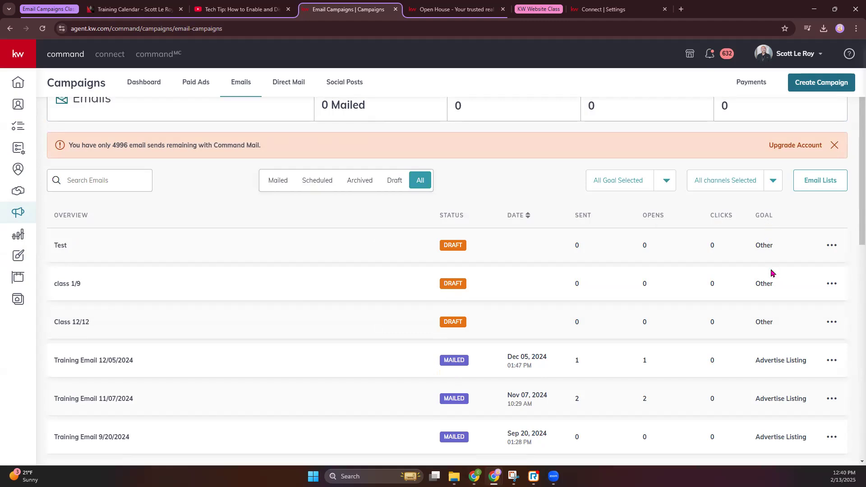
Step: Check the Test and Training Email 12/05/2024 action menus, then open a training email's Recipients report
click(833, 246)
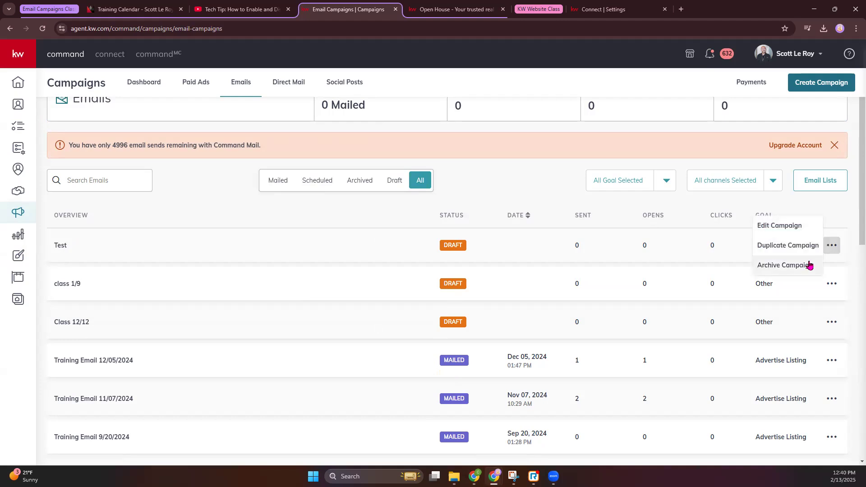
click(832, 361)
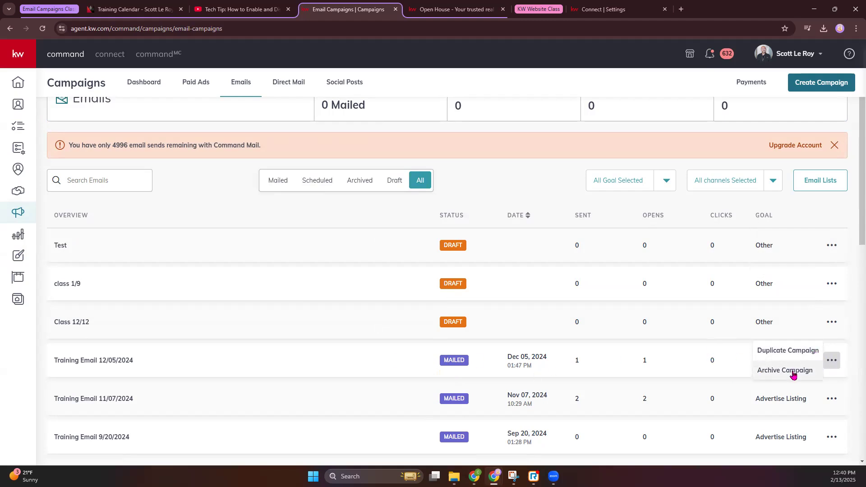
click(483, 201)
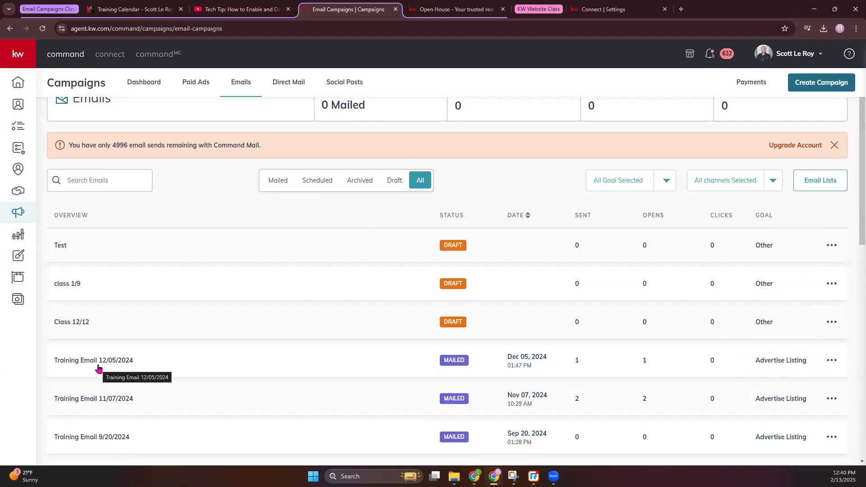
click(97, 398)
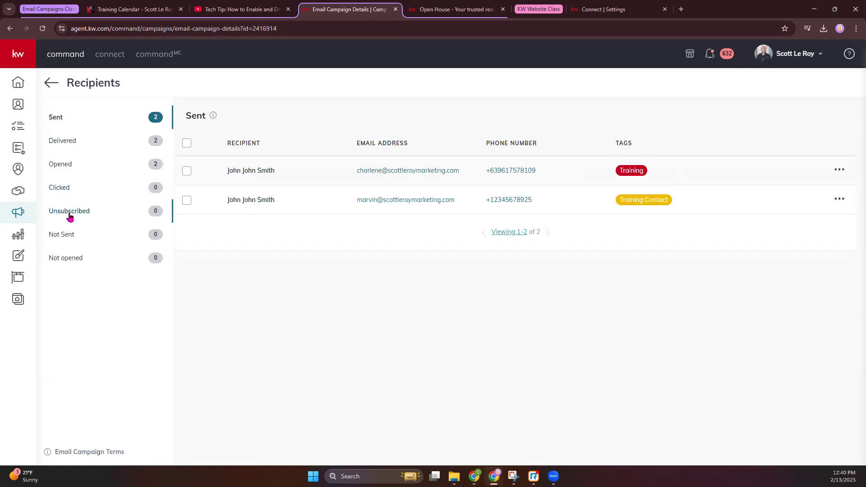
click(70, 242)
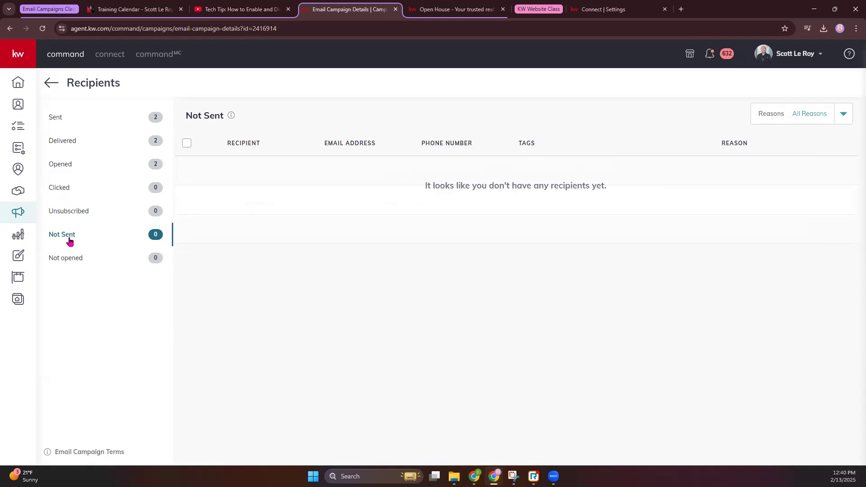
click(71, 257)
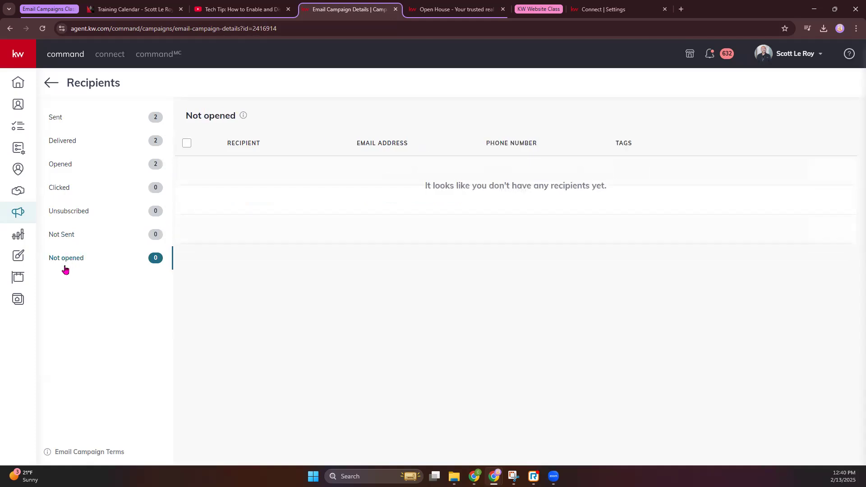
click(78, 117)
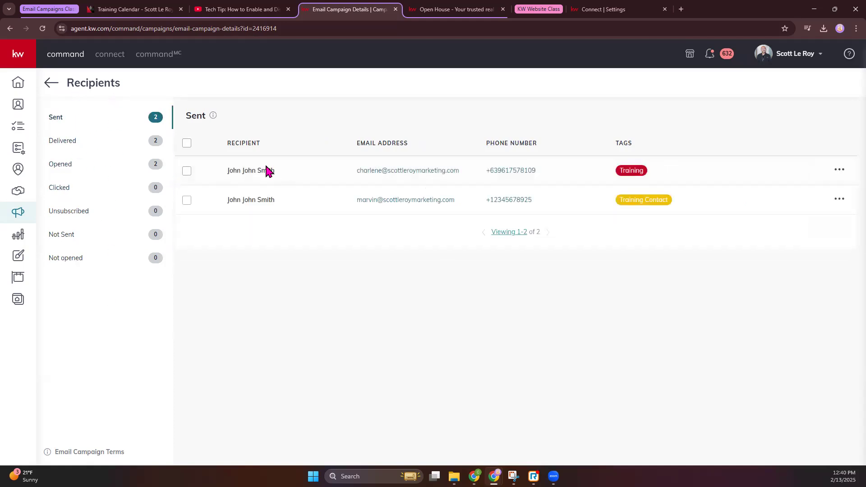
click(67, 237)
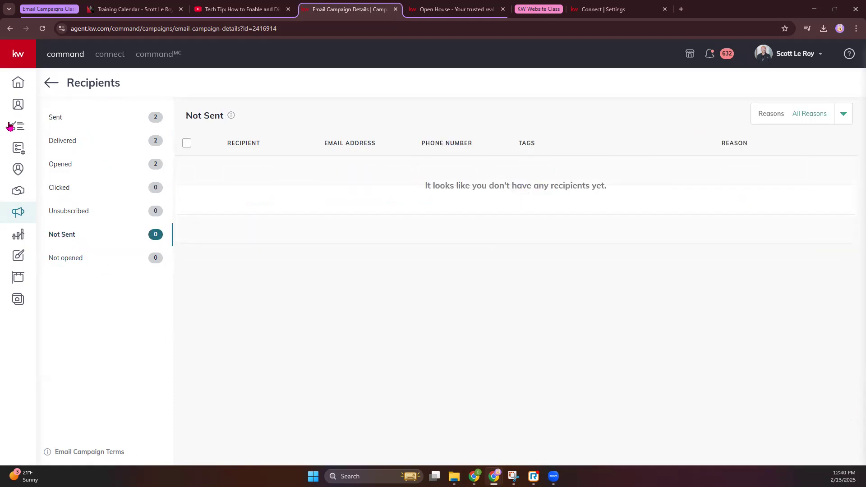
click(46, 87)
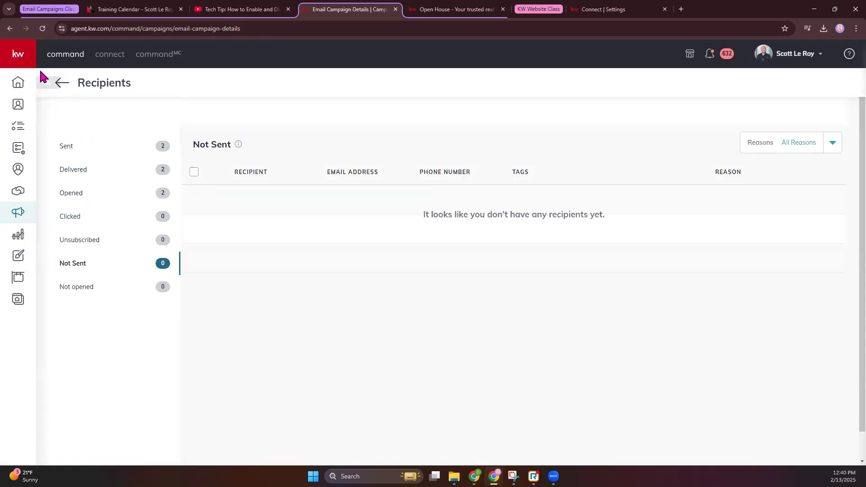
click(23, 216)
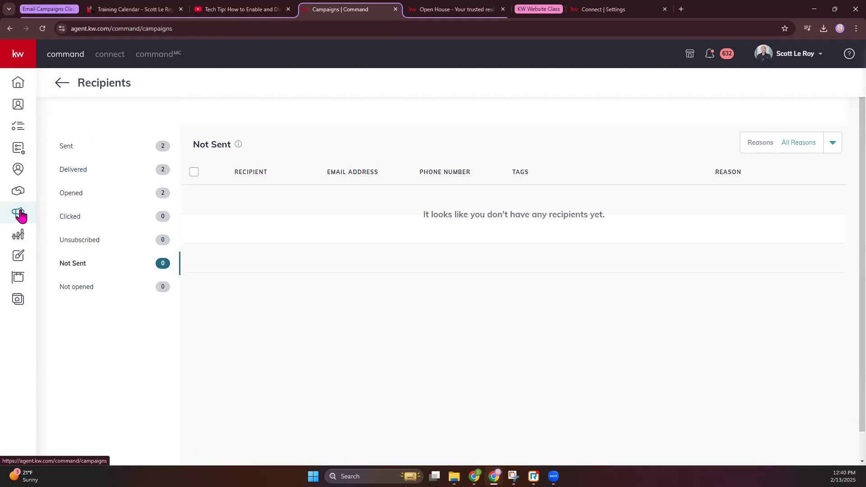
click(43, 31)
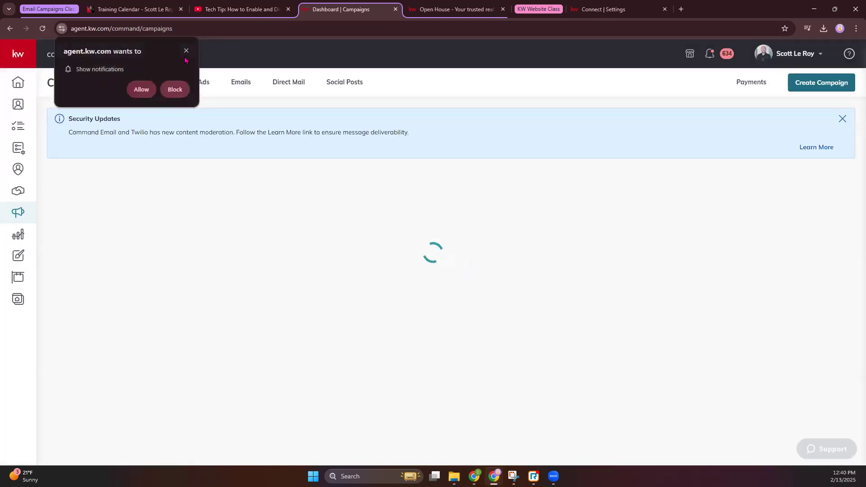
click(241, 82)
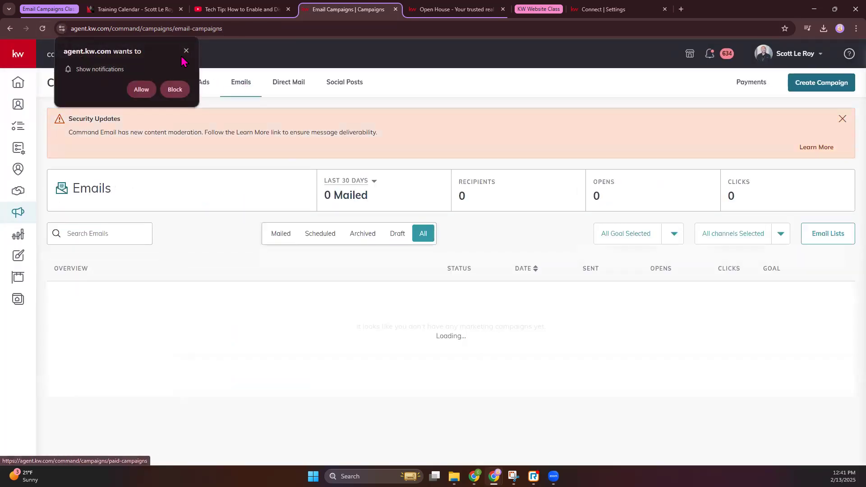
click(186, 51)
scroll(499, 294, down, 2)
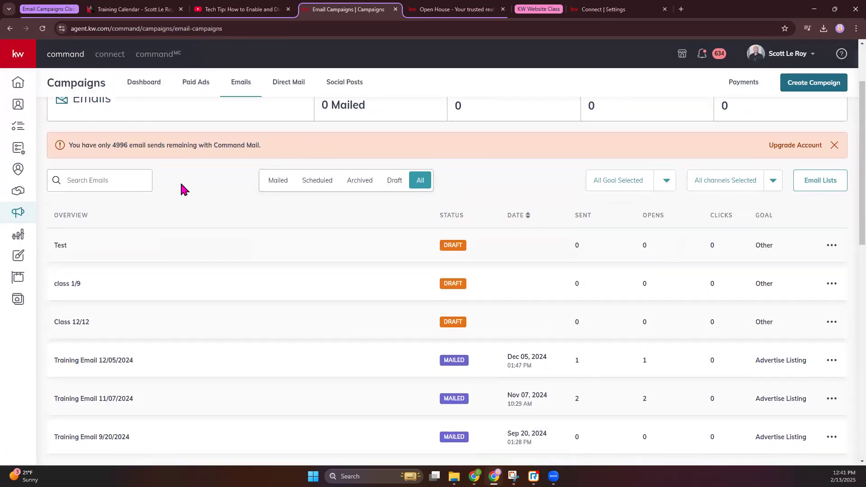
scroll(819, 201, up, 2)
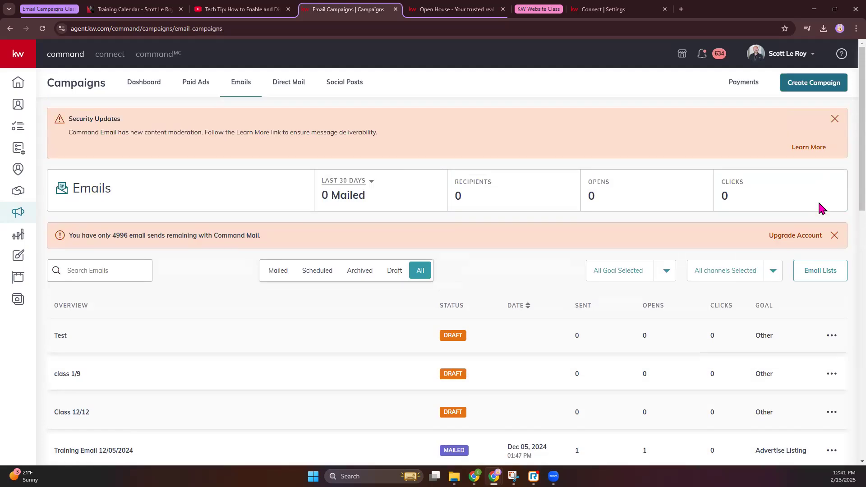
Step: Open Email Lists and check the provider dropdown, keeping Command Email
click(829, 273)
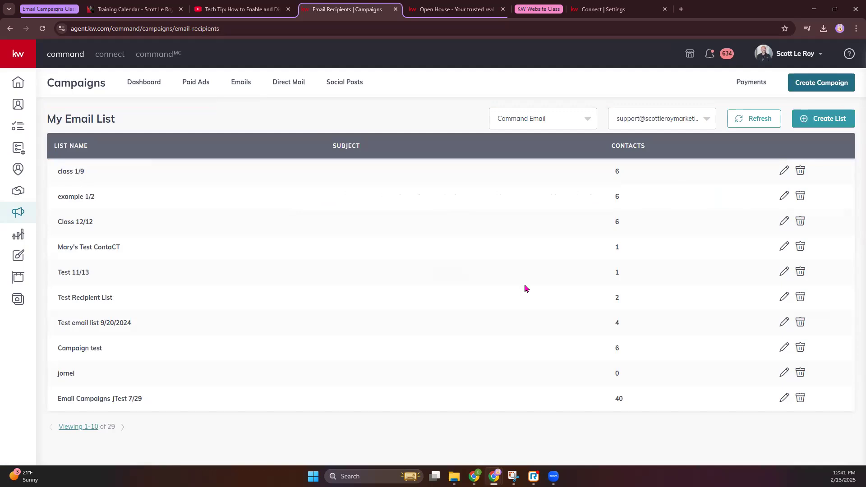
click(575, 118)
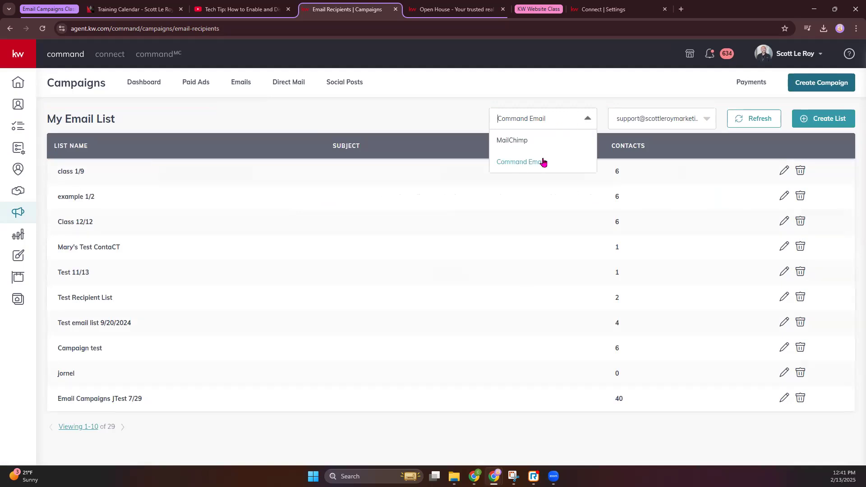
click(338, 120)
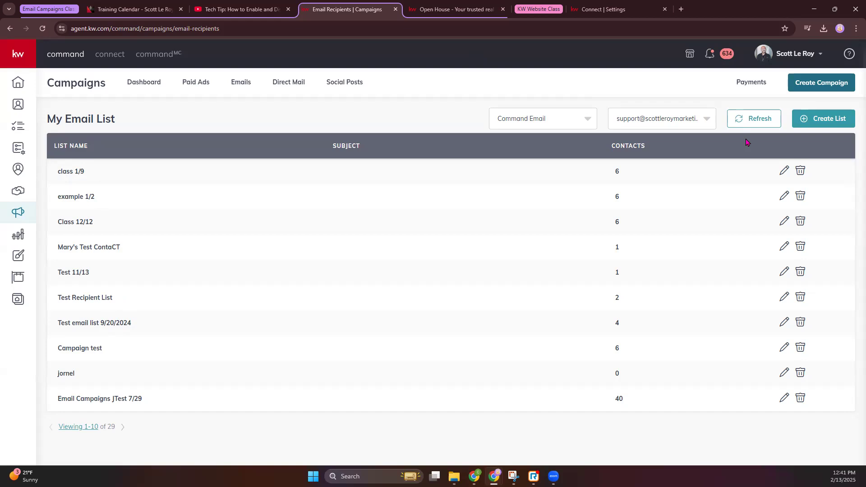
Step: Start a new email list named 'class 2/13'
click(829, 126)
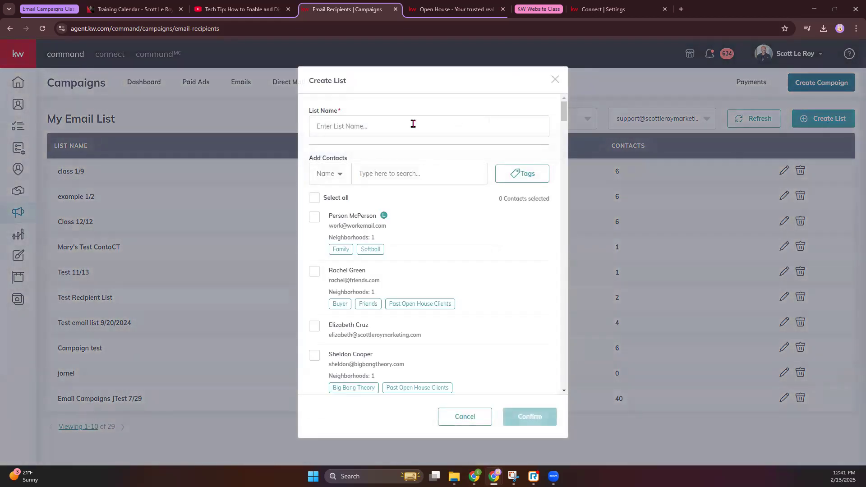
text(calss)
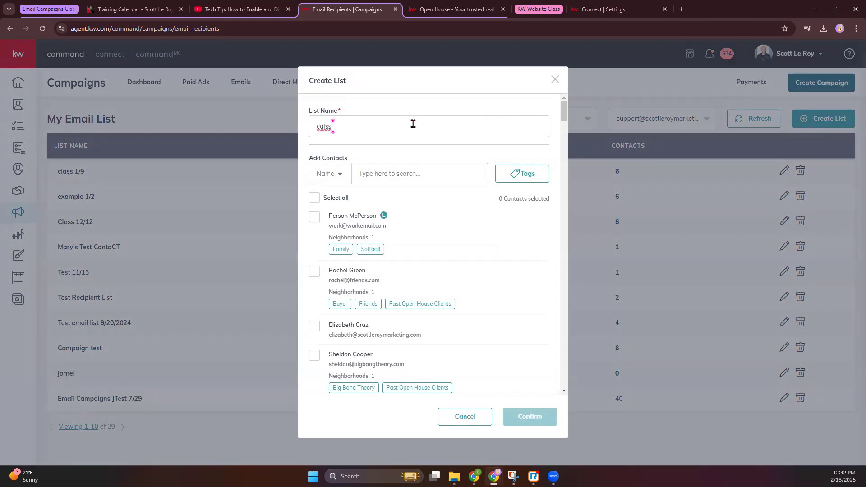
key(BackSpace)
key(BackSpace)
key(BackSpace)
key(BackSpace)
text(class 2/13)
Step: Filter the list's contacts by the 'class demo' tag
click(522, 178)
click(522, 178)
click(522, 178)
click(462, 347)
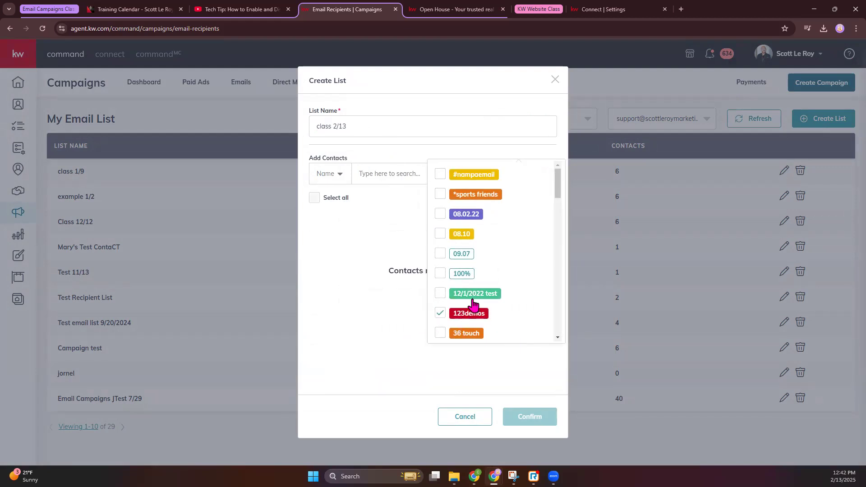
scroll(476, 302, down, 4)
scroll(473, 303, down, 10)
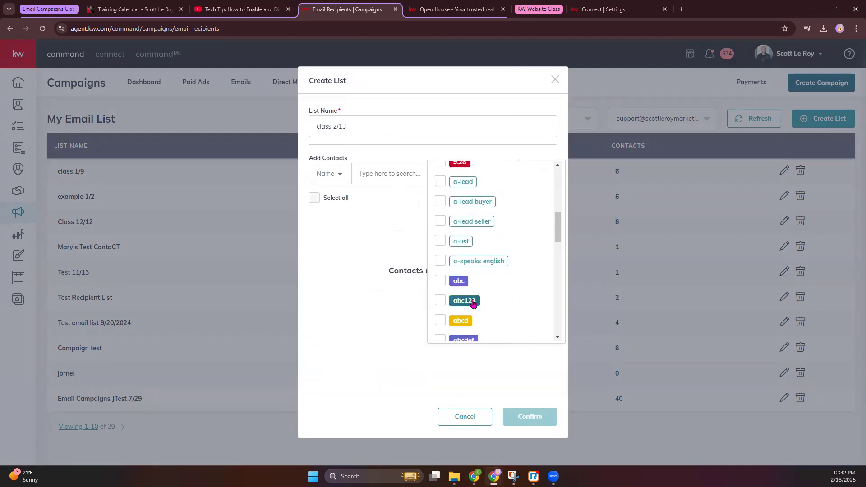
scroll(473, 304, down, 6)
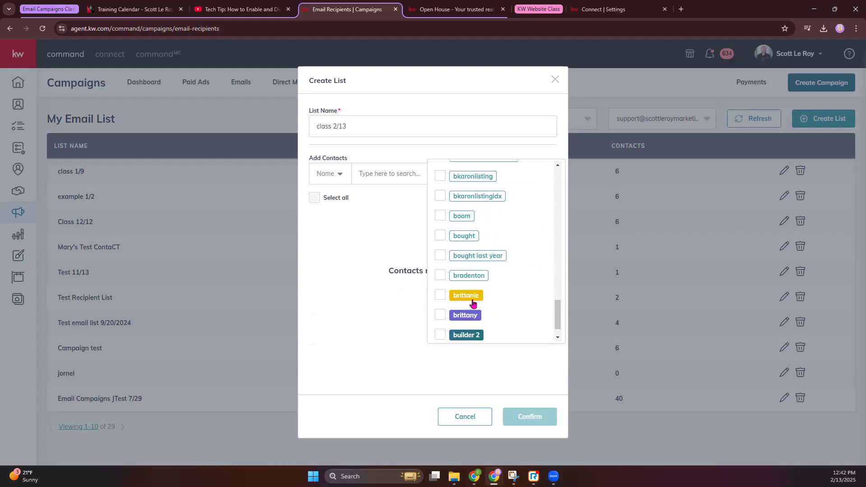
scroll(492, 316, down, 7)
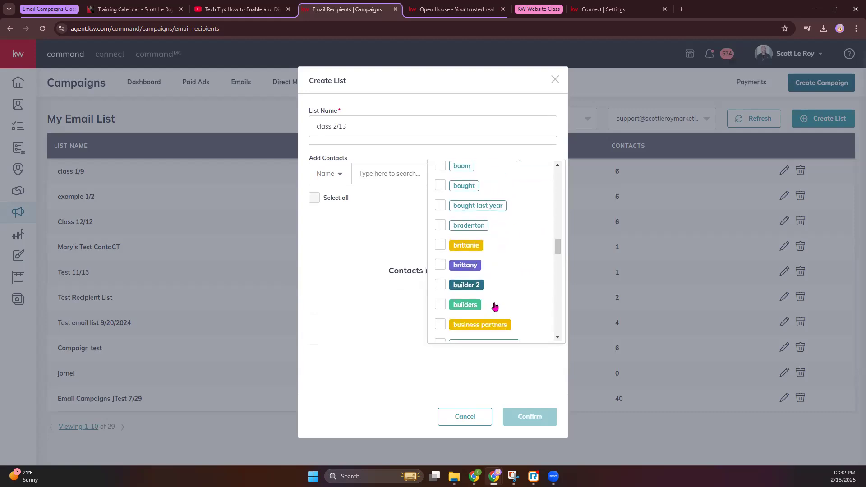
scroll(495, 307, down, 2)
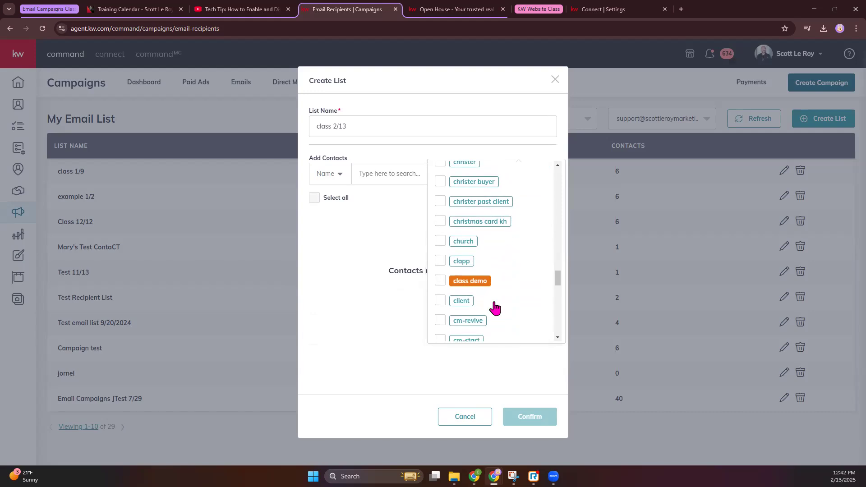
click(483, 285)
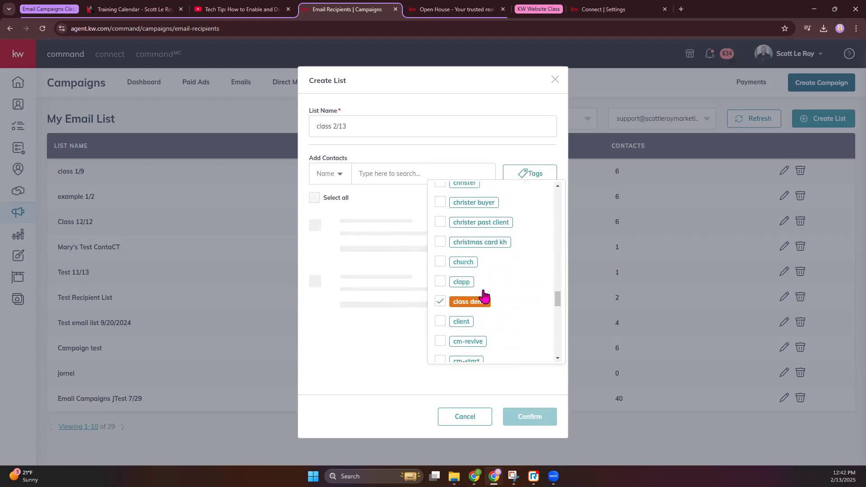
click(508, 171)
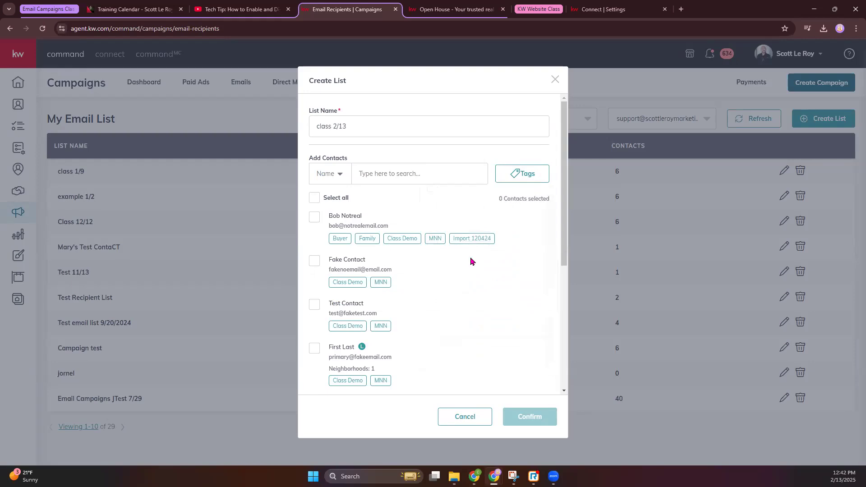
Step: Select all 8 class demo contacts and confirm the class 2/13 list
scroll(460, 282, down, 5)
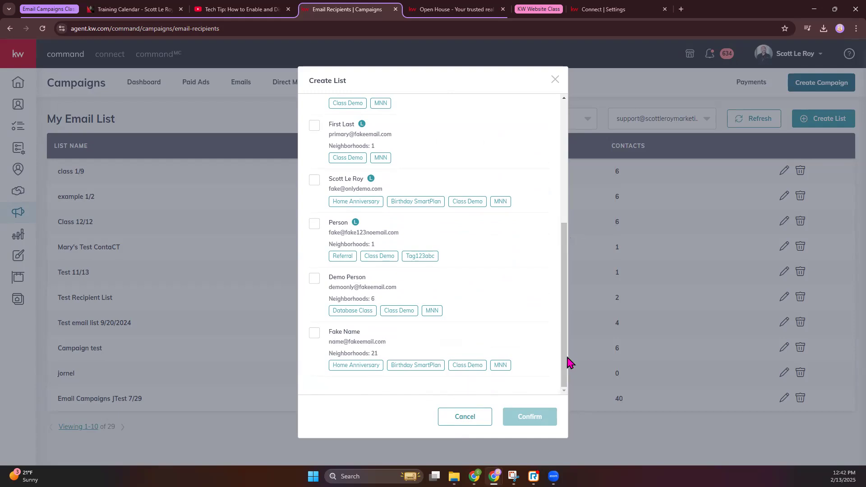
drag(565, 361, 577, 198)
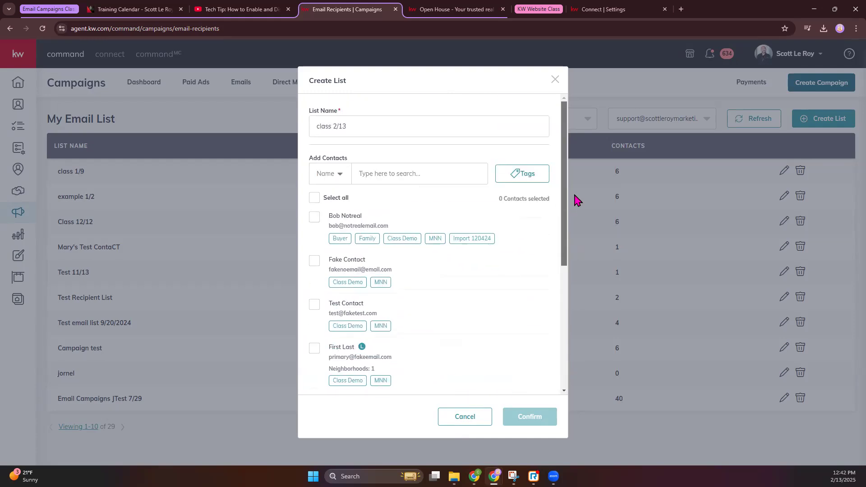
click(315, 198)
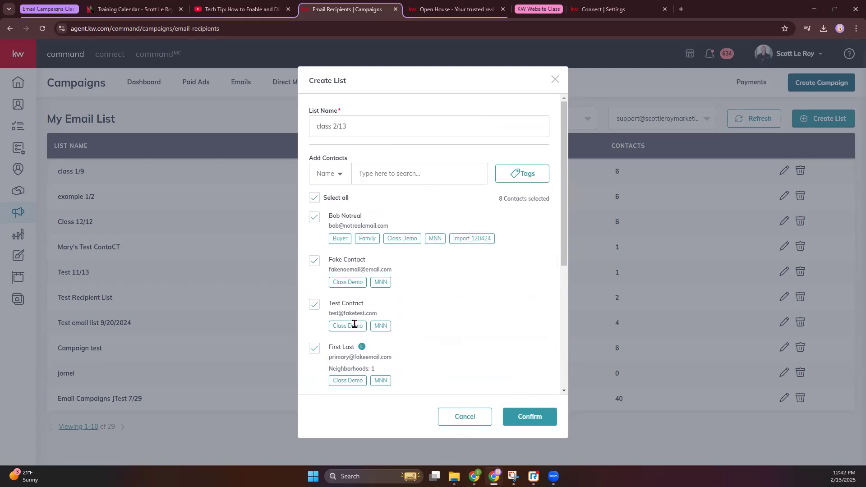
click(544, 417)
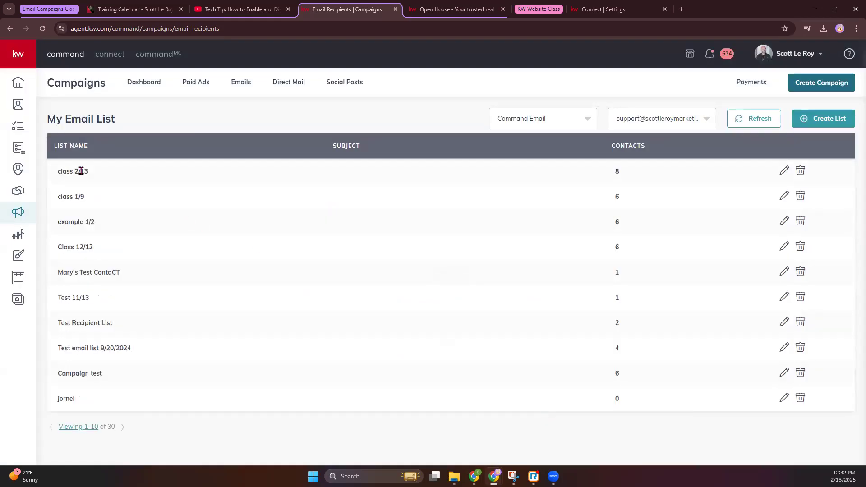
drag(61, 171, 98, 171)
click(147, 122)
Step: Create an Email campaign named 'class 2/13' with the goal Other
click(820, 85)
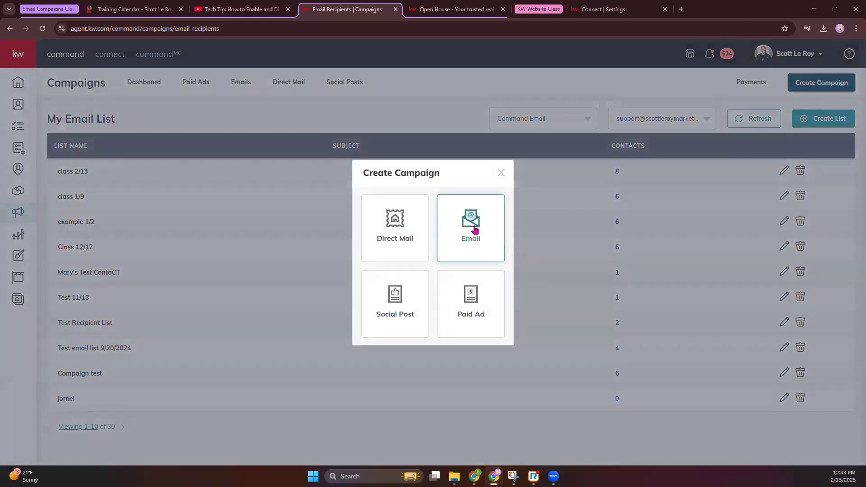
click(475, 230)
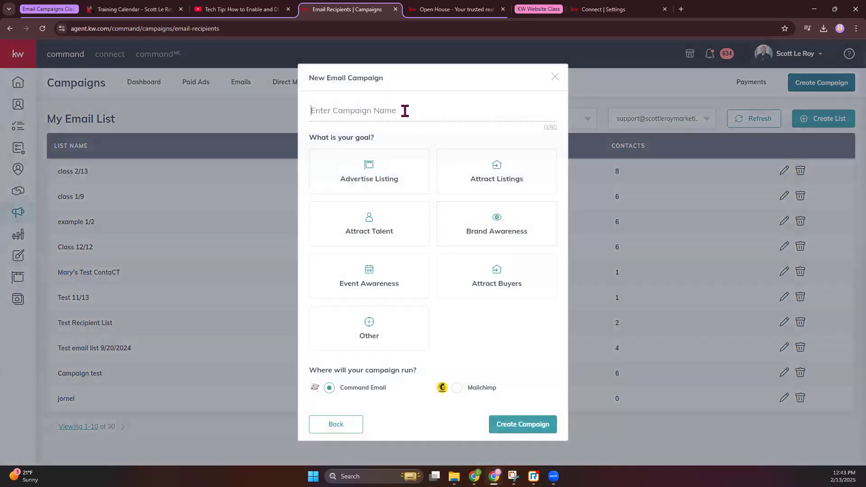
click(404, 110)
text(class)
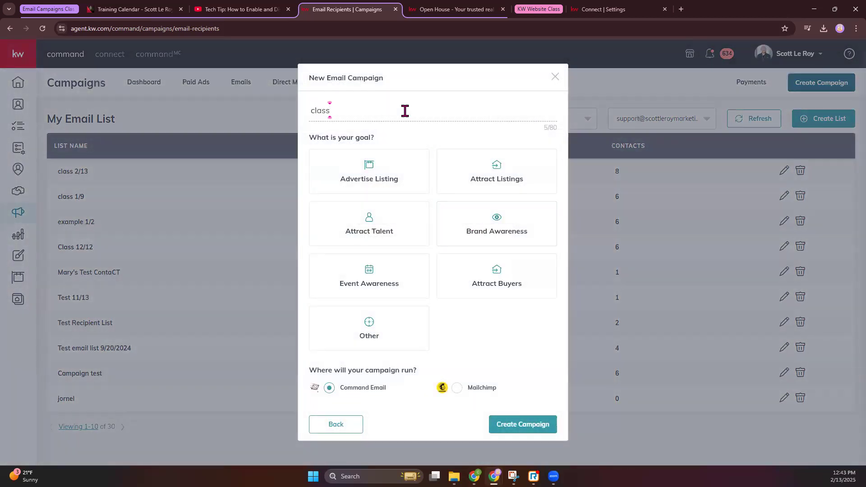
text( 2/13)
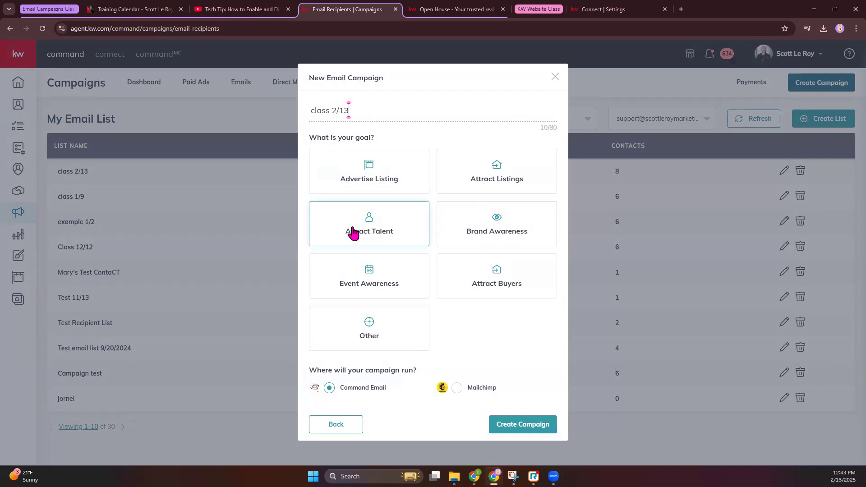
click(378, 333)
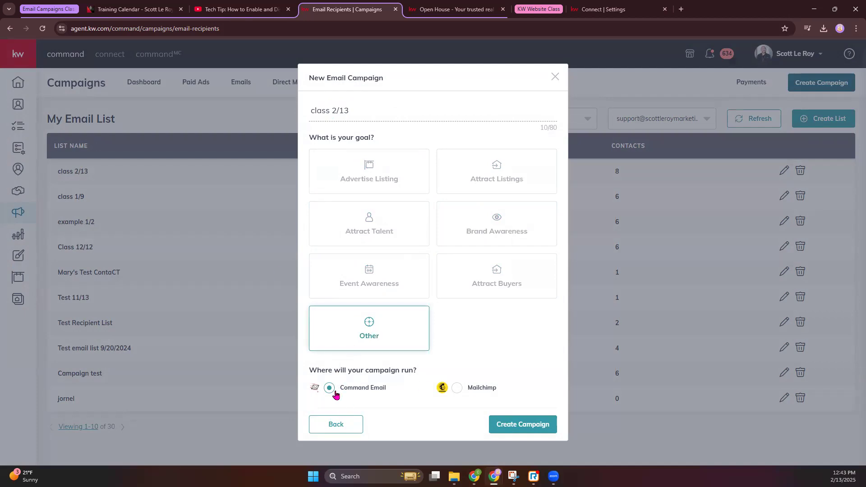
click(528, 431)
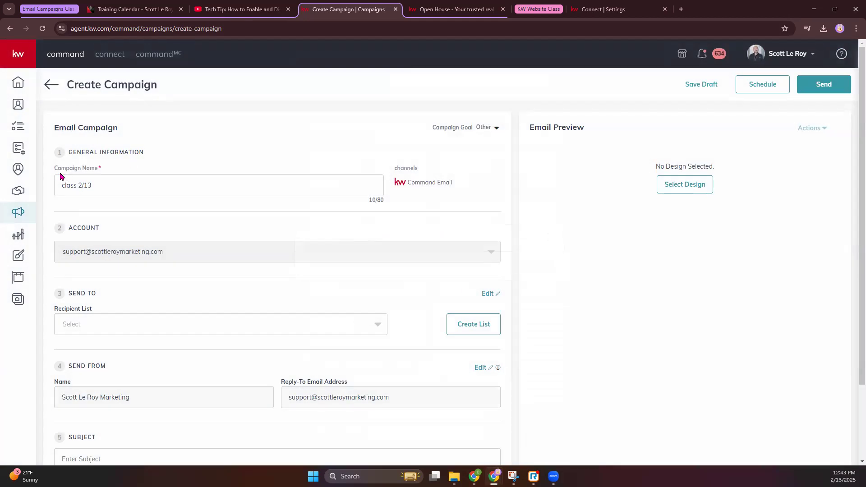
Step: Pick class 2/13 as the Recipient List, then review the sender name and reply-to address
drag(61, 181, 214, 201)
scroll(108, 216, down, 2)
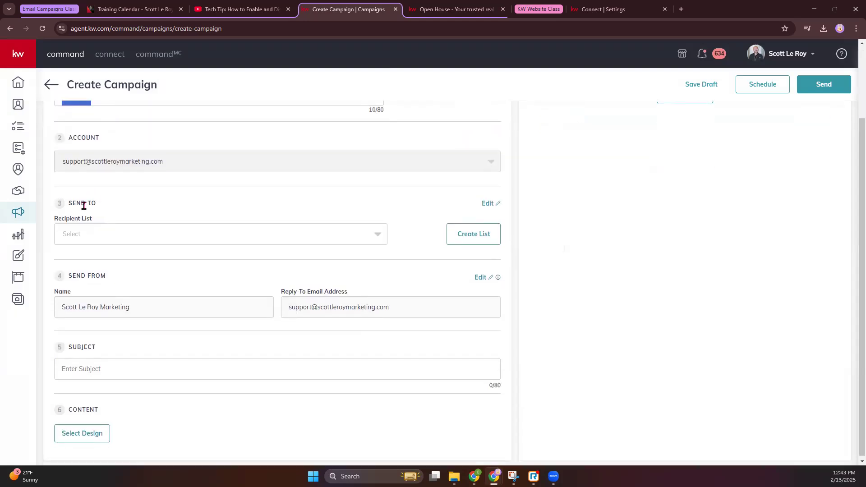
click(108, 240)
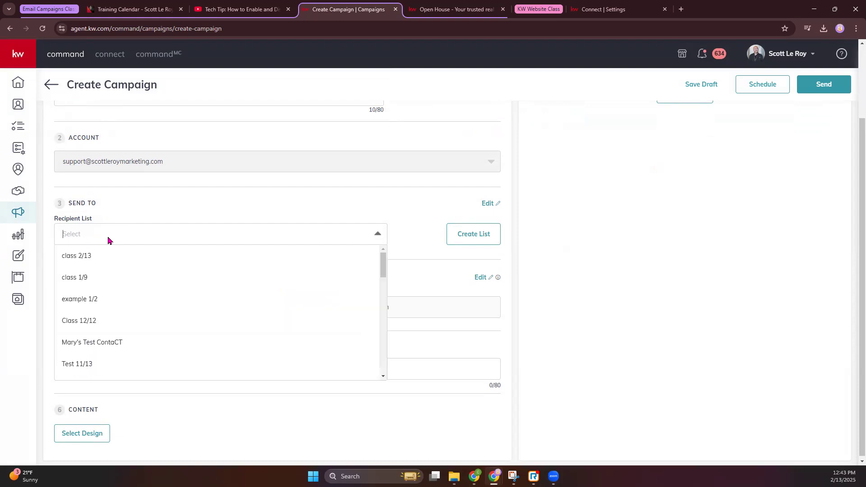
click(86, 257)
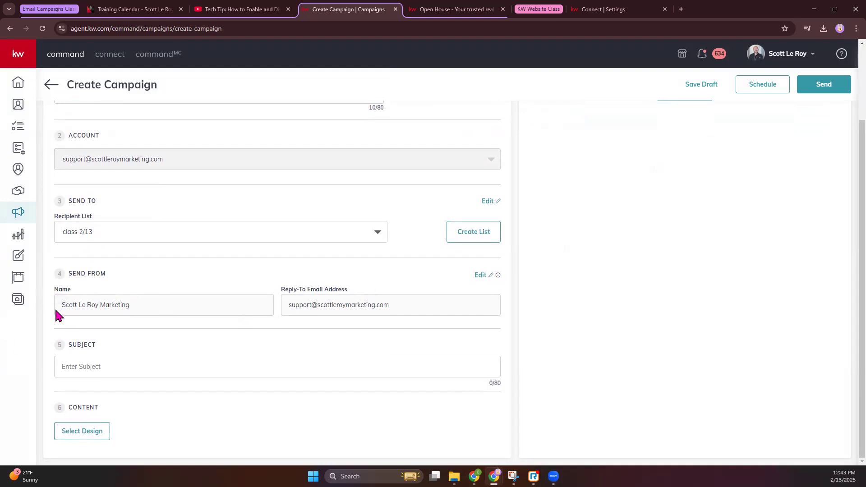
drag(62, 306, 137, 306)
drag(291, 305, 444, 311)
right_click(481, 275)
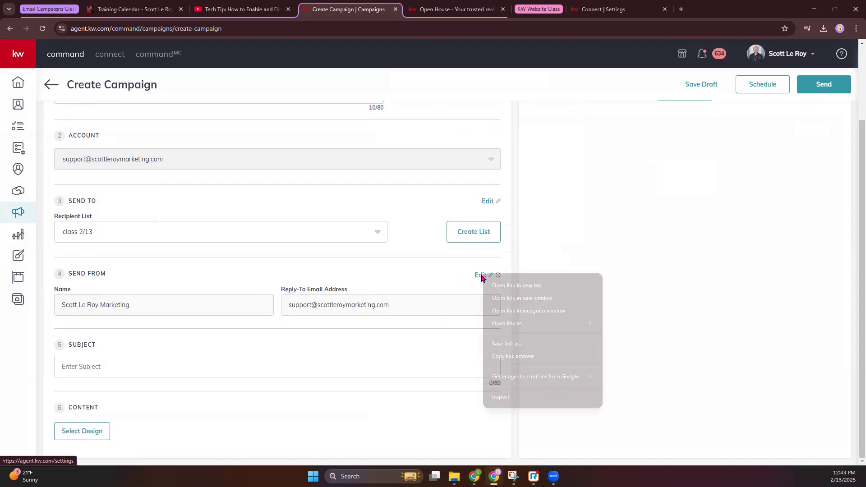
click(513, 284)
click(459, 9)
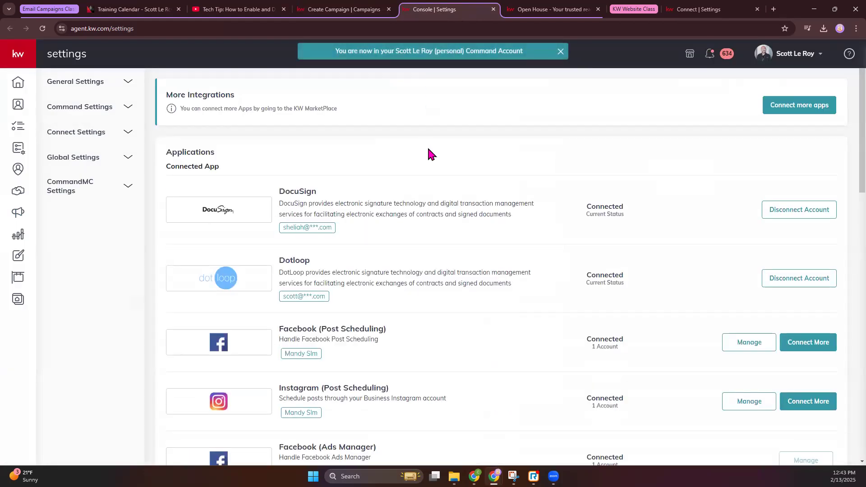
scroll(431, 147, down, 12)
scroll(431, 144, down, 3)
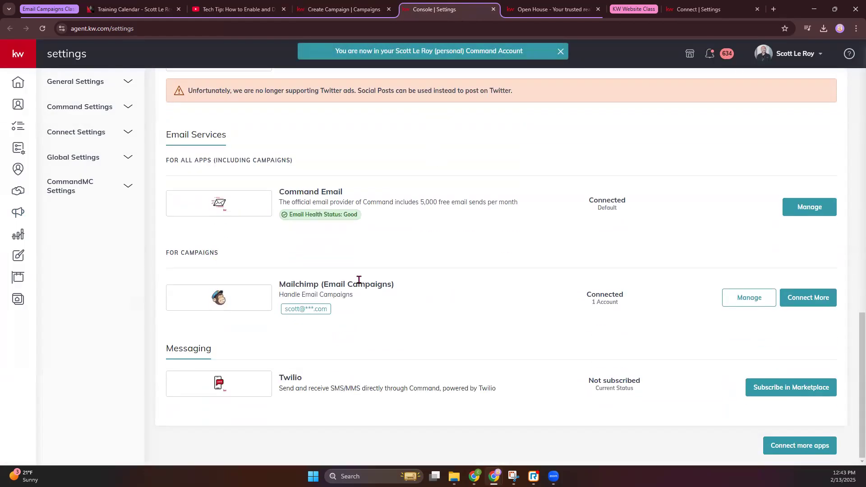
click(808, 210)
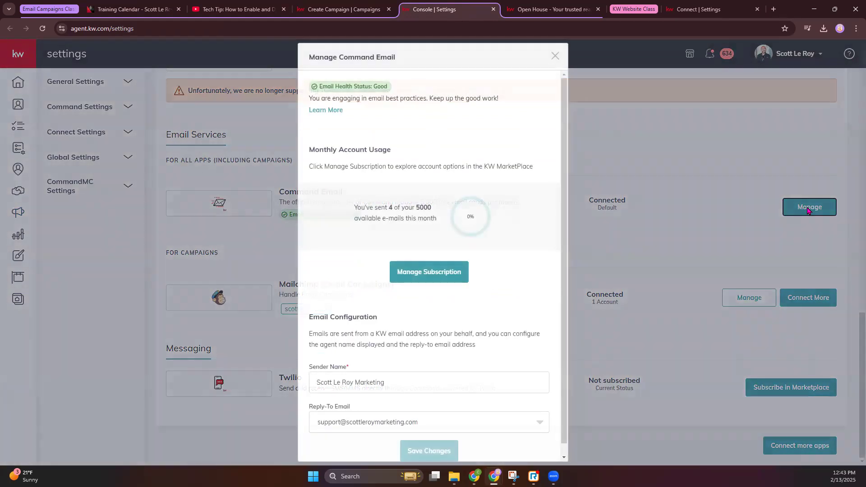
drag(490, 195, 476, 217)
drag(413, 206, 434, 209)
scroll(491, 239, down, 1)
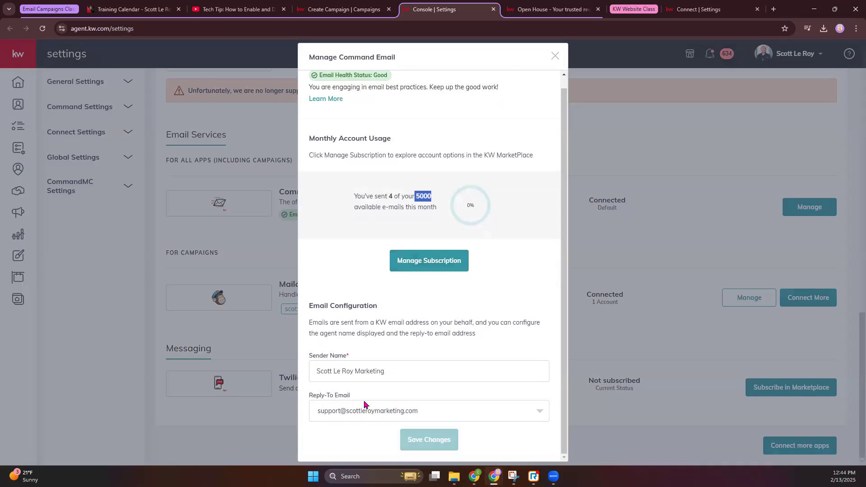
scroll(538, 153, up, 1)
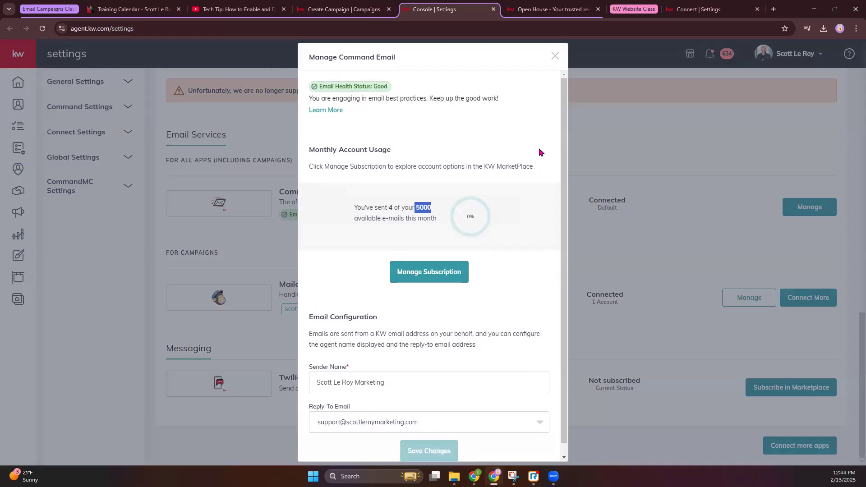
scroll(494, 256, down, 1)
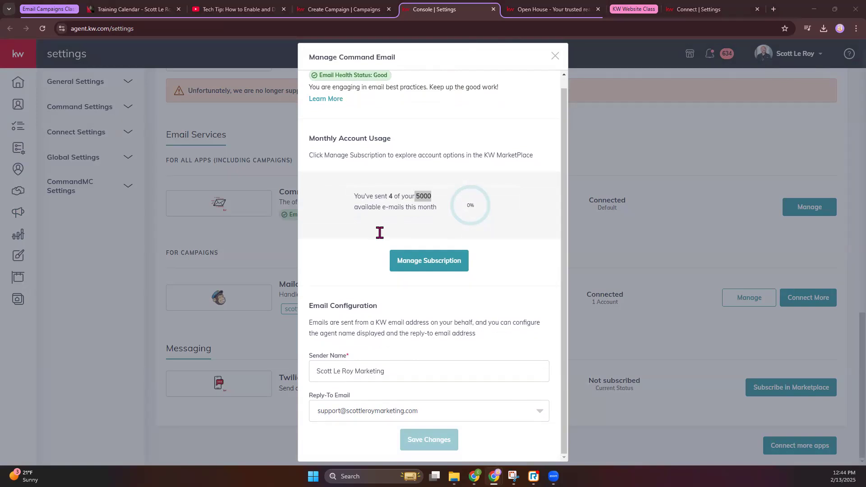
click(354, 7)
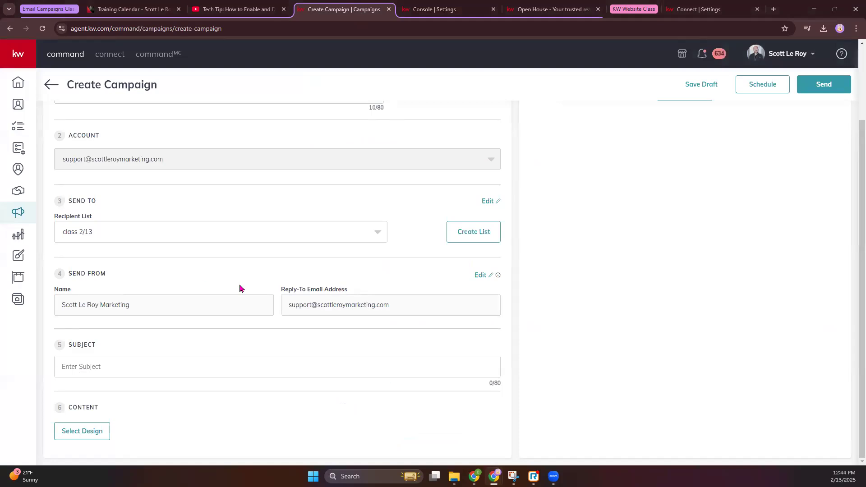
Step: Type 'February Newsletter' as the subject and open Select Design under Content
click(90, 364)
text(Fer)
key(BackSpace)
text(bruary Newsletter)
click(79, 432)
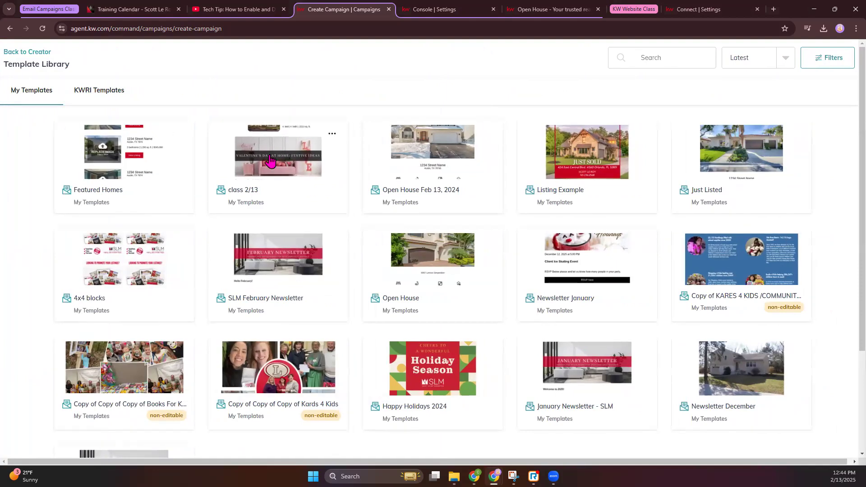
click(269, 159)
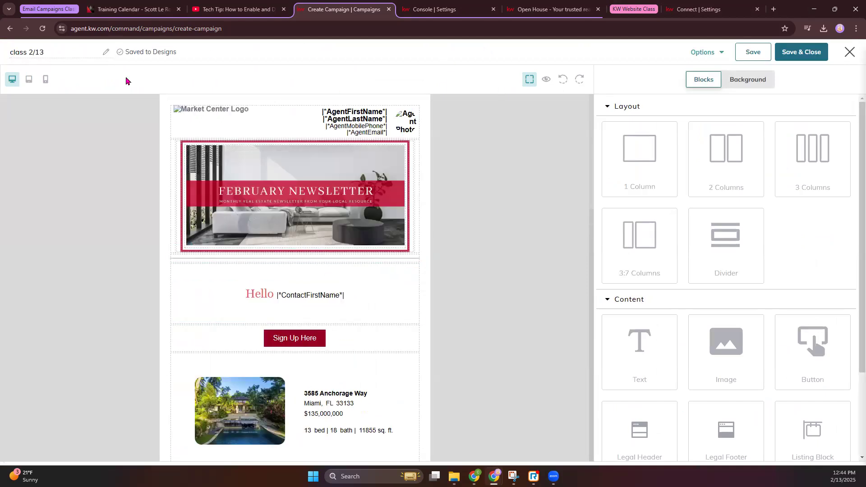
scroll(365, 254, down, 6)
scroll(365, 257, down, 2)
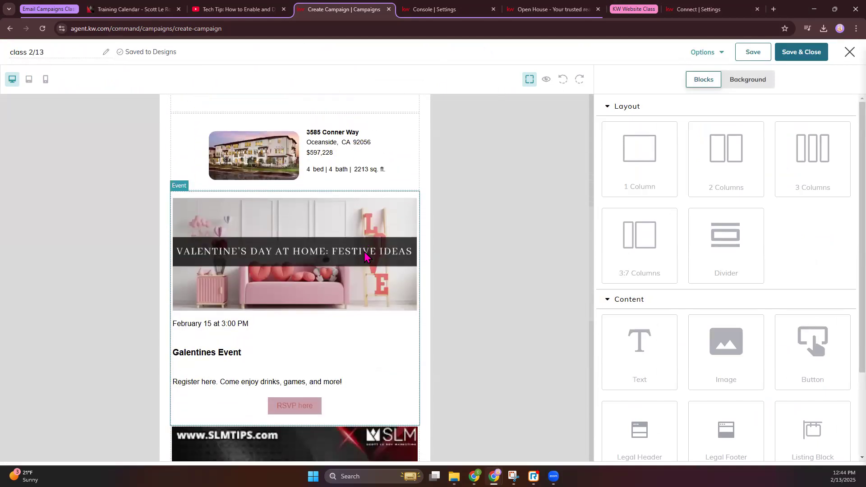
scroll(365, 257, down, 4)
scroll(365, 257, up, 3)
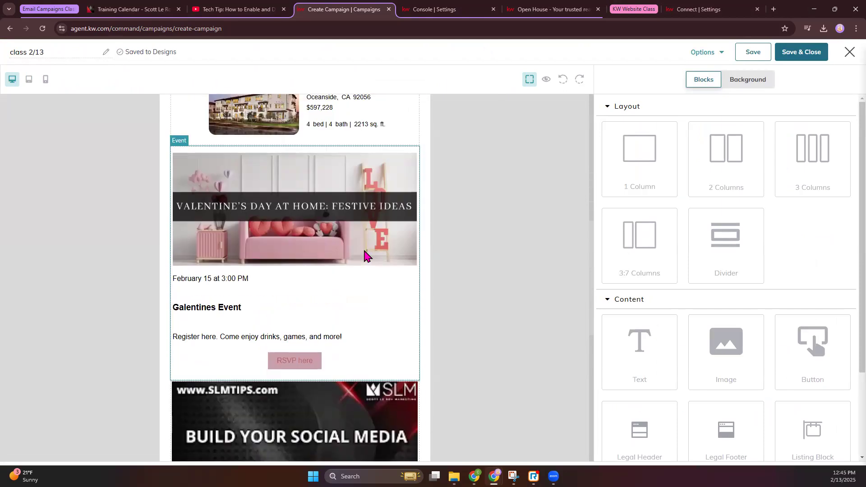
scroll(374, 176, up, 3)
click(405, 240)
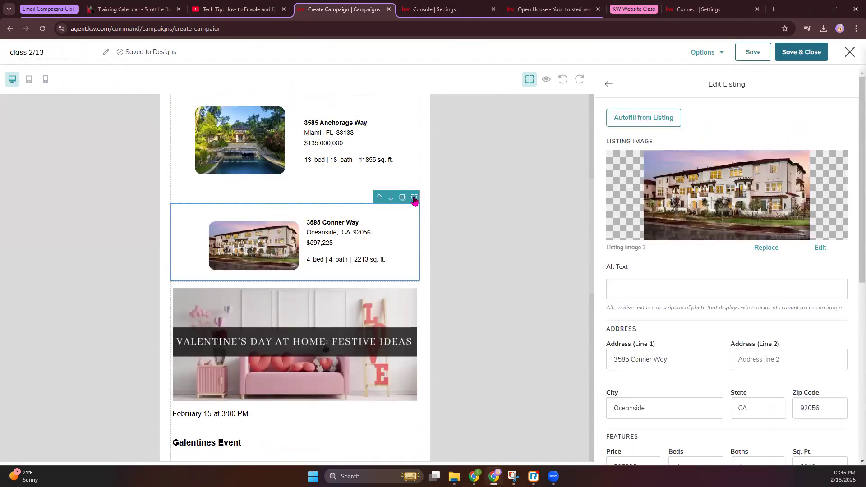
click(413, 198)
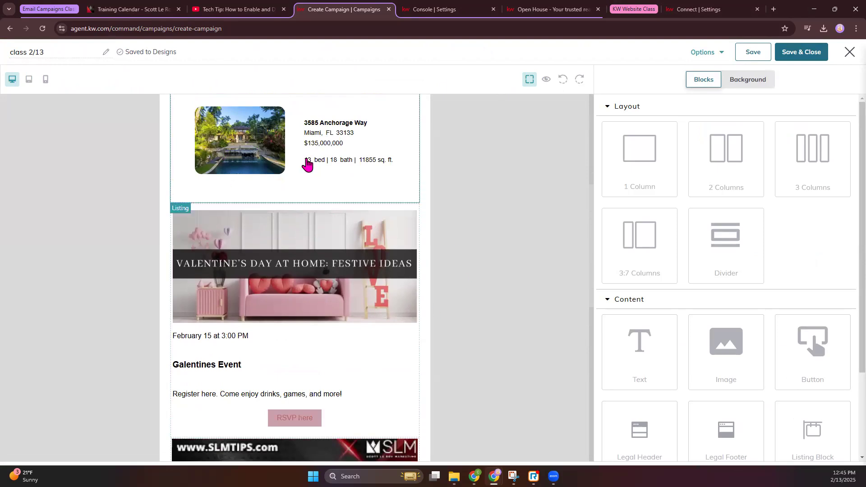
scroll(379, 318, down, 1)
scroll(380, 319, down, 9)
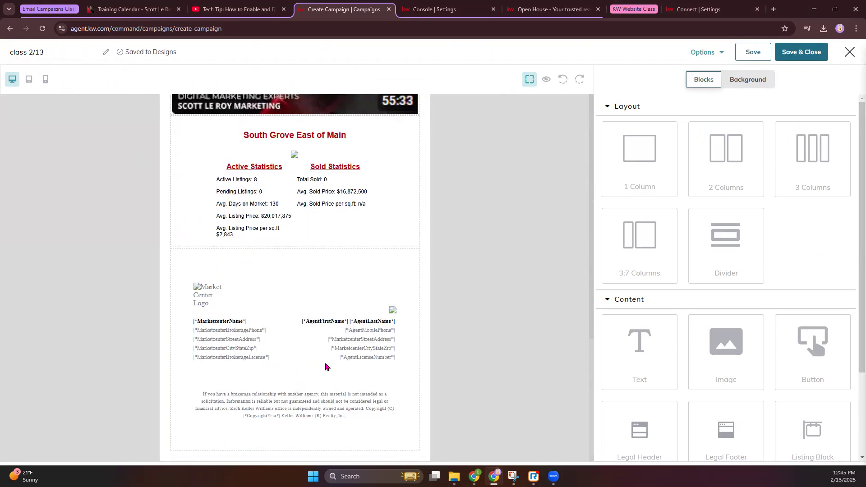
click(822, 52)
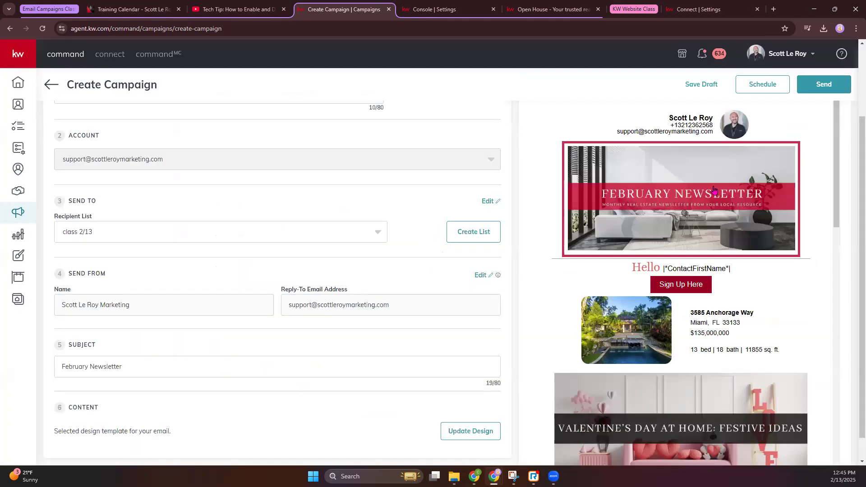
Step: Schedule class 2/13 to send on February 18, 2025 at 2:43 PM and confirm
scroll(715, 197, down, 3)
scroll(714, 193, down, 10)
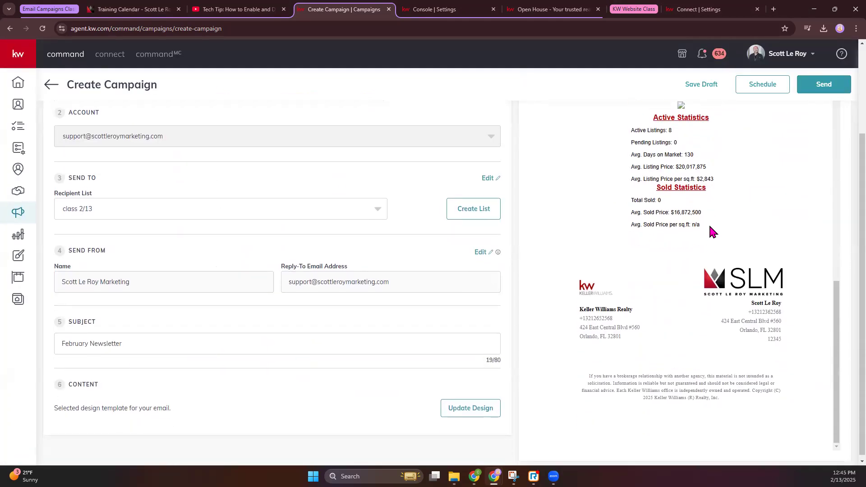
scroll(699, 326, up, 10)
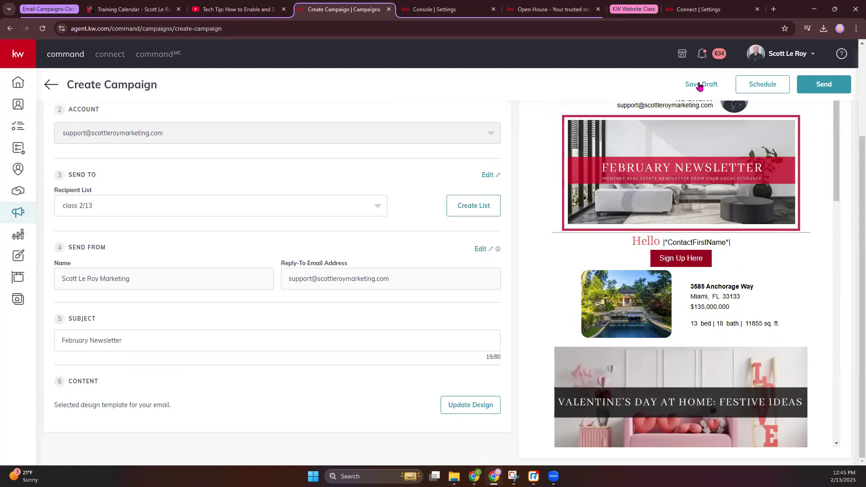
click(754, 85)
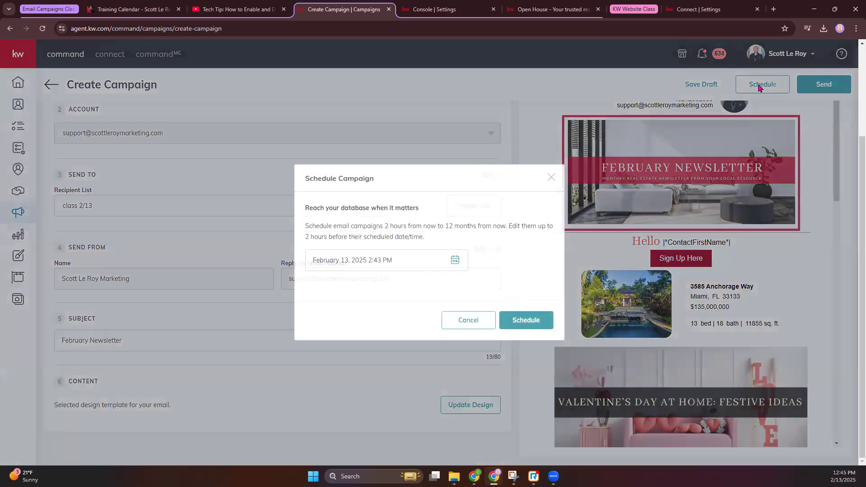
click(456, 260)
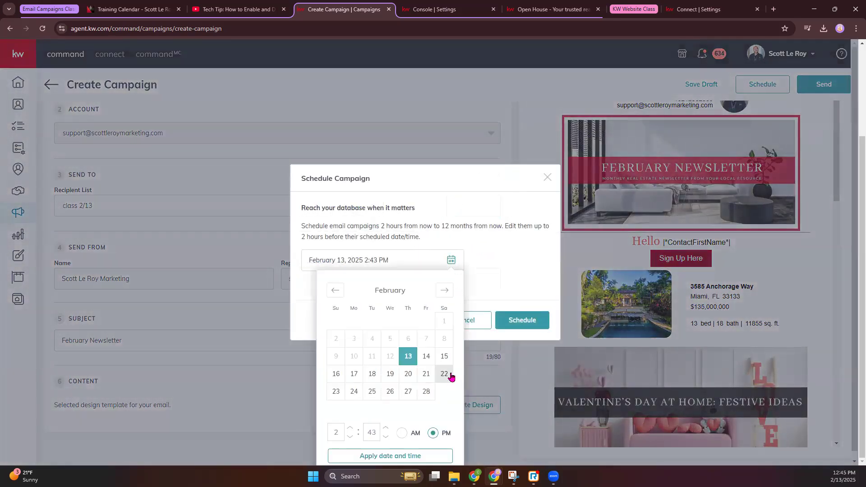
click(373, 377)
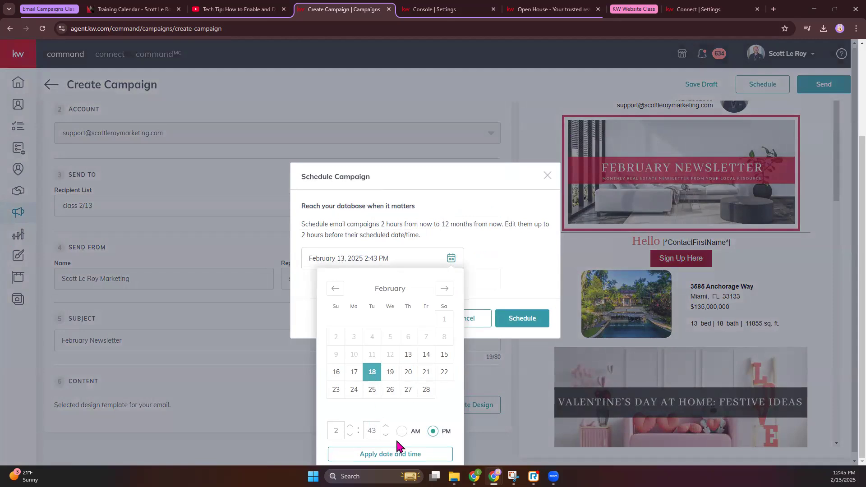
click(385, 449)
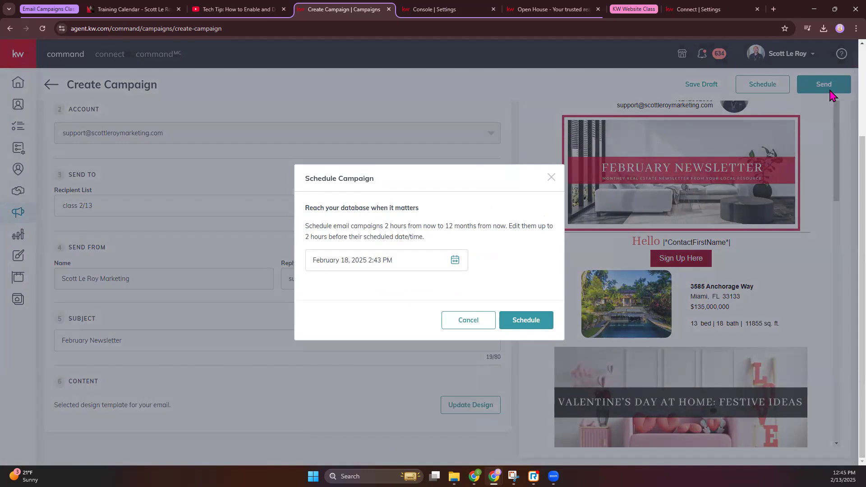
click(537, 322)
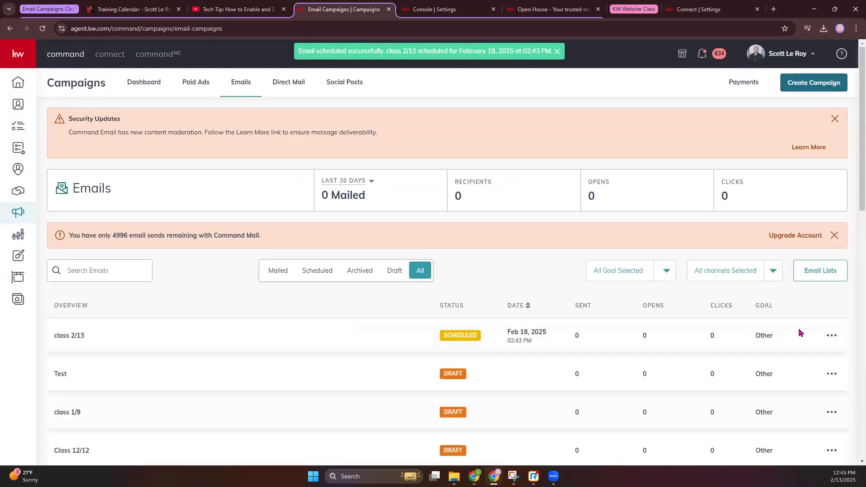
Step: Cancel the scheduled class 2/13 campaign, confirming Yes, then go to the Reports dashboard
click(832, 335)
click(793, 351)
click(400, 296)
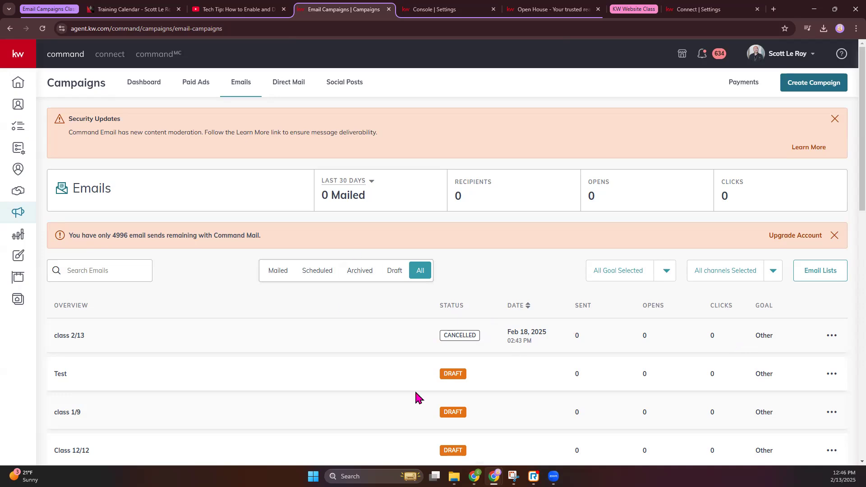
click(22, 240)
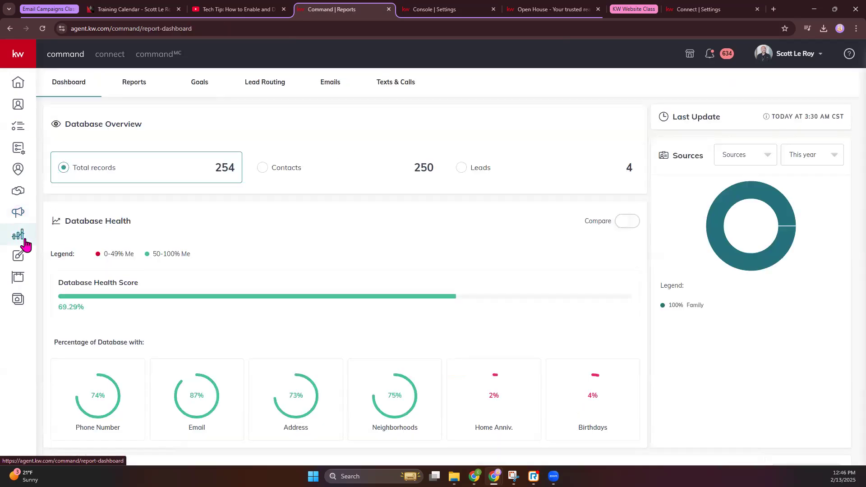
Step: Open Email Metrics and filter the applet to Campaigns only, then back to all applets
click(330, 82)
scroll(382, 209, down, 1)
scroll(475, 188, up, 1)
drag(477, 122, 563, 120)
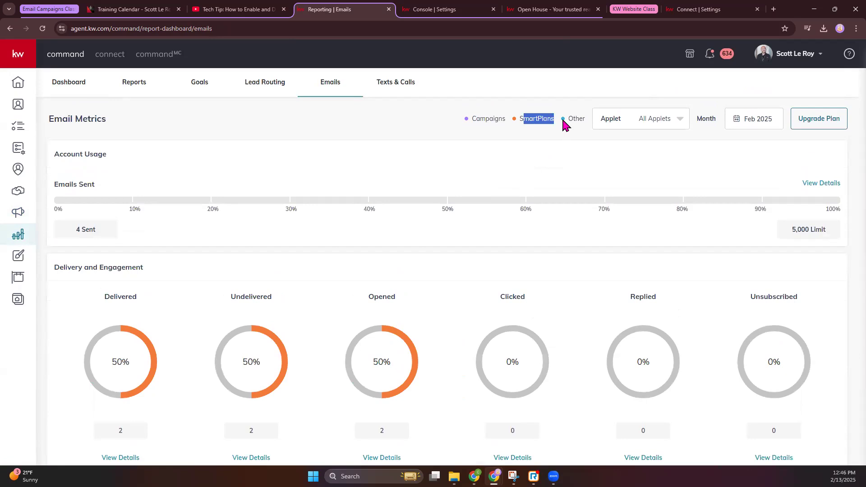
click(662, 120)
click(618, 163)
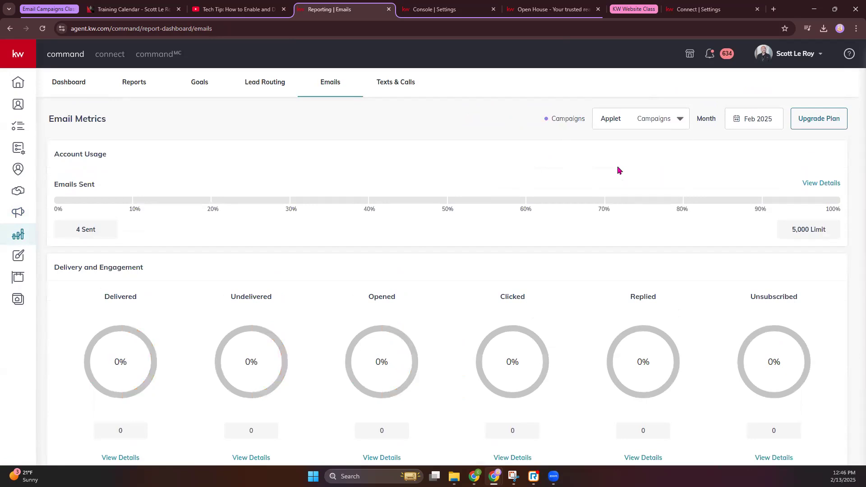
click(648, 118)
click(638, 143)
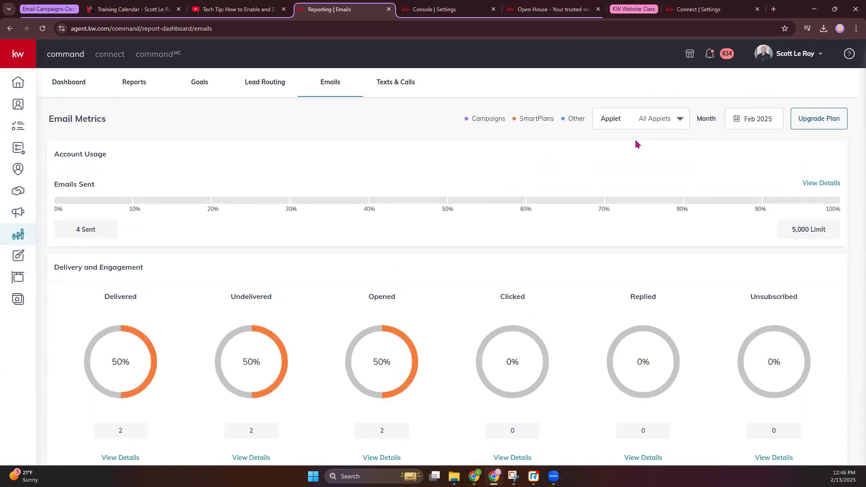
Step: Review the list of delivered emails with their recipients and applets, then close it
scroll(537, 292, down, 3)
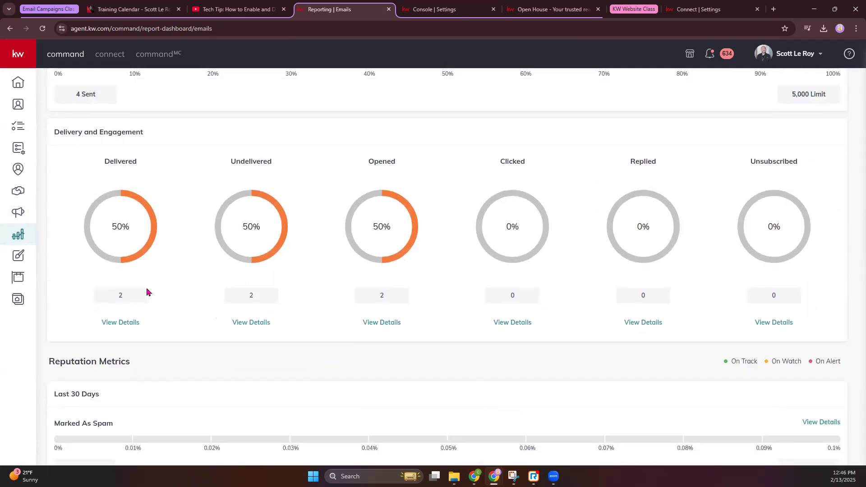
drag(62, 142, 140, 132)
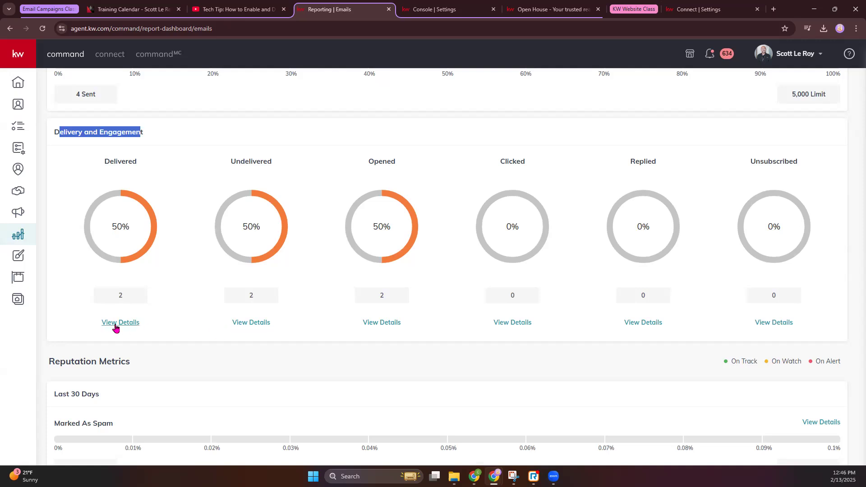
click(116, 323)
drag(282, 186, 362, 186)
drag(414, 180, 590, 186)
click(578, 114)
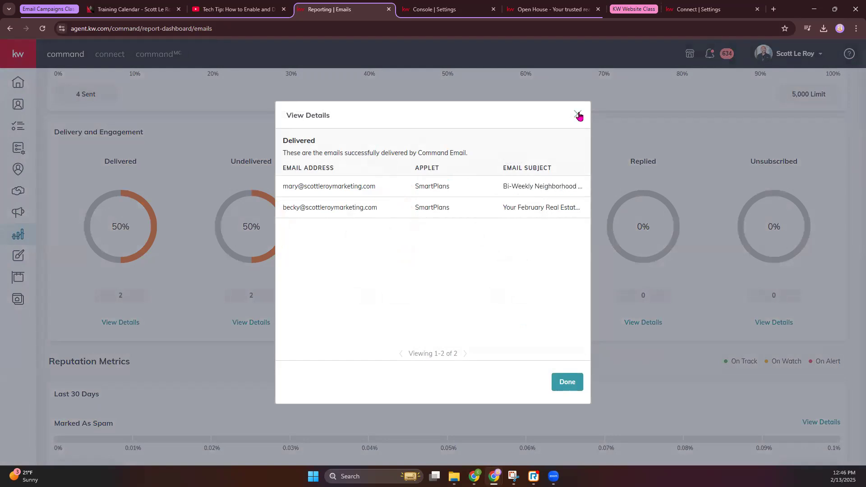
Step: Switch the report month to January 2025, then back to February 2025
scroll(344, 310, down, 1)
scroll(344, 310, up, 4)
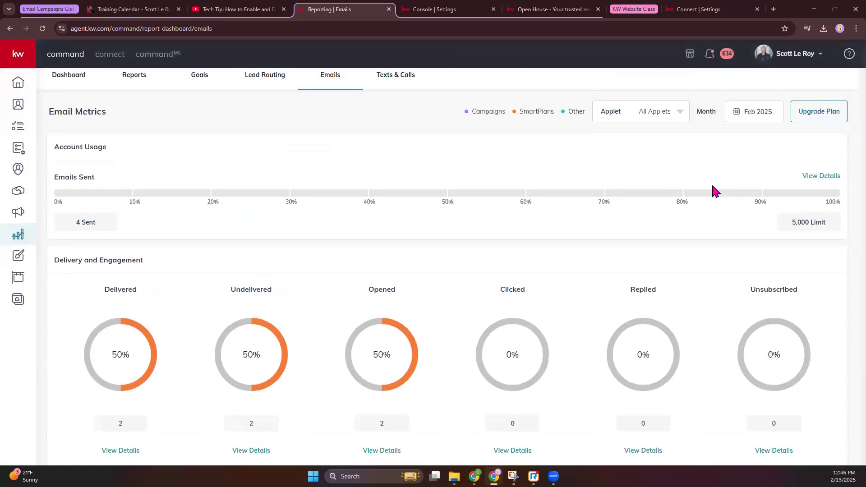
click(777, 127)
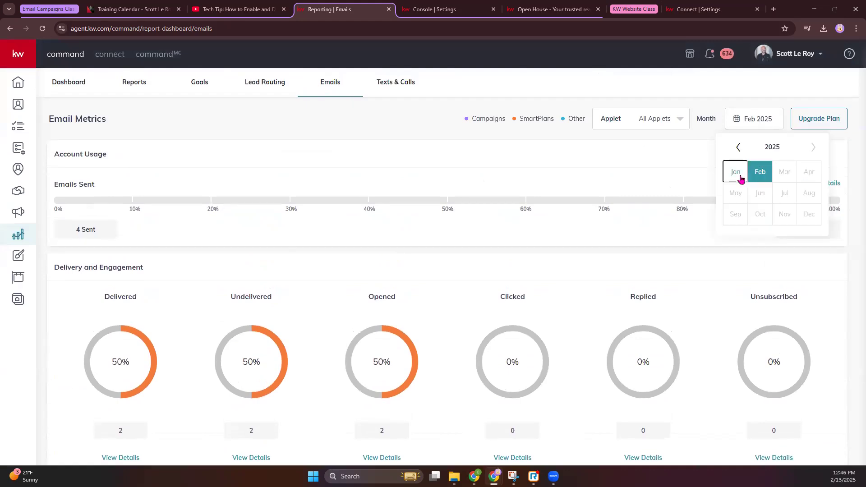
click(739, 176)
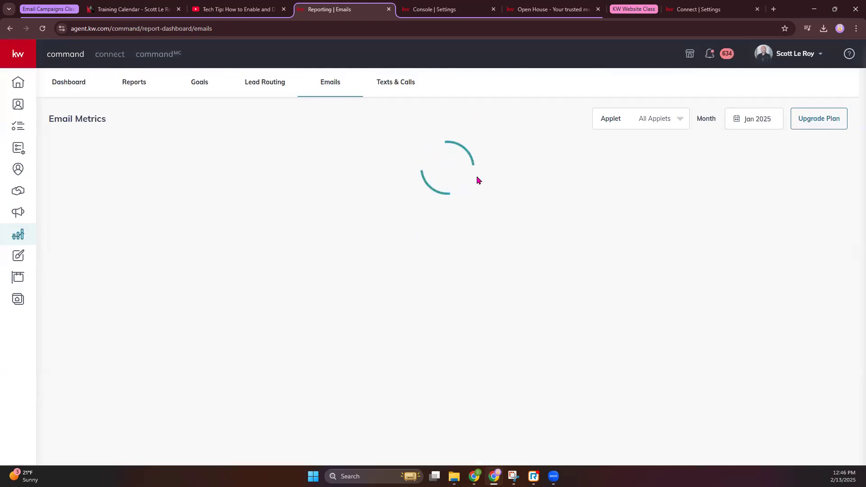
scroll(479, 180, down, 1)
scroll(479, 180, down, 3)
scroll(479, 181, up, 5)
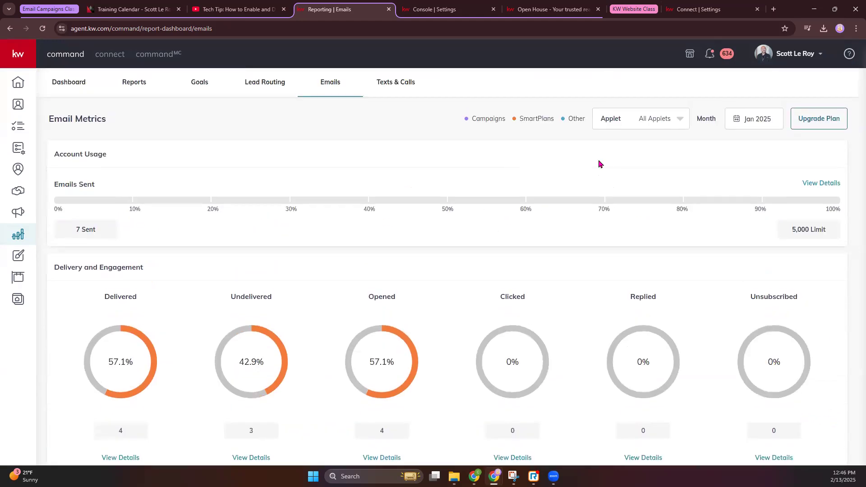
click(753, 120)
click(739, 147)
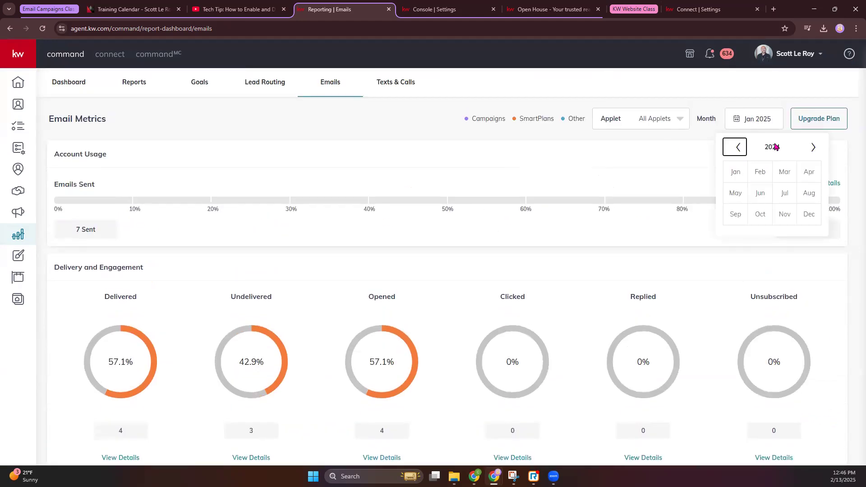
click(813, 147)
click(762, 171)
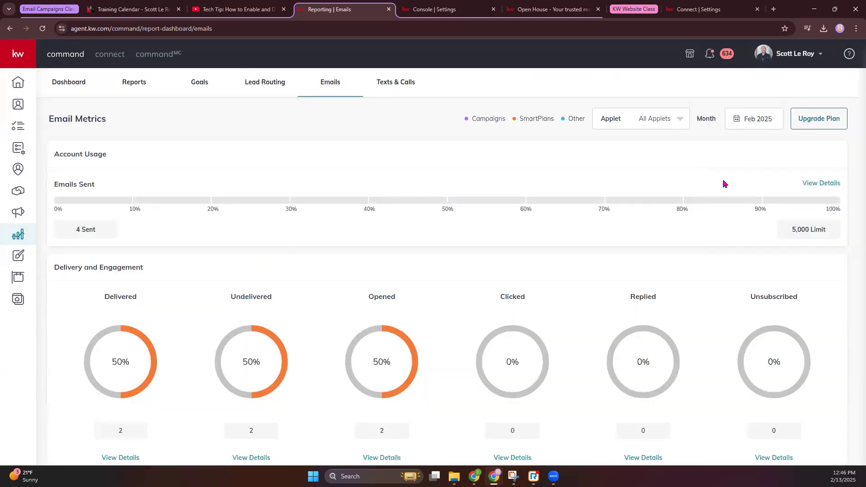